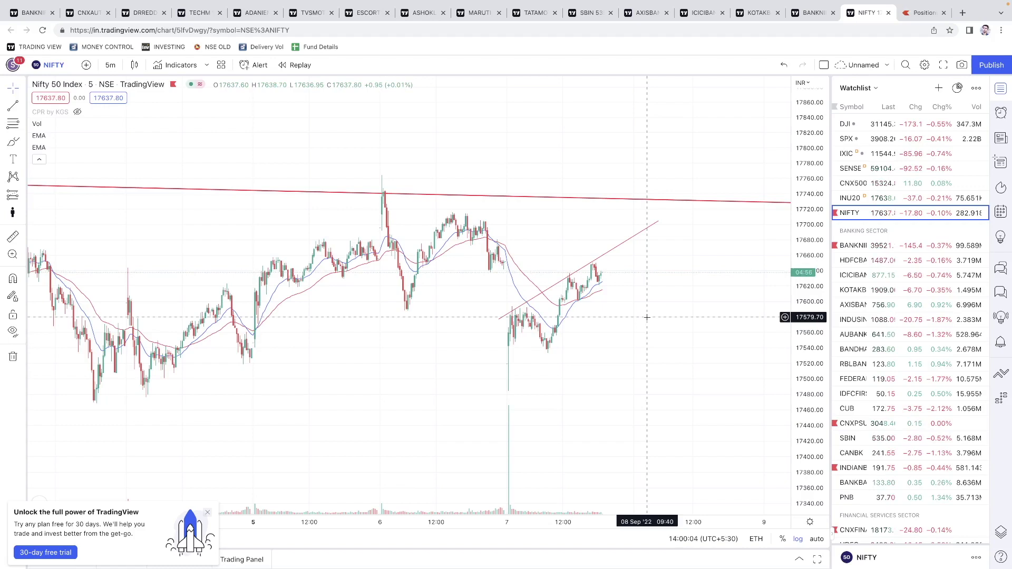
- Examine the Nifty 50 5-minute chart around the 7 September recovery, its rising trendline and the long falling resistance line above
scroll(510, 322, up, 1)
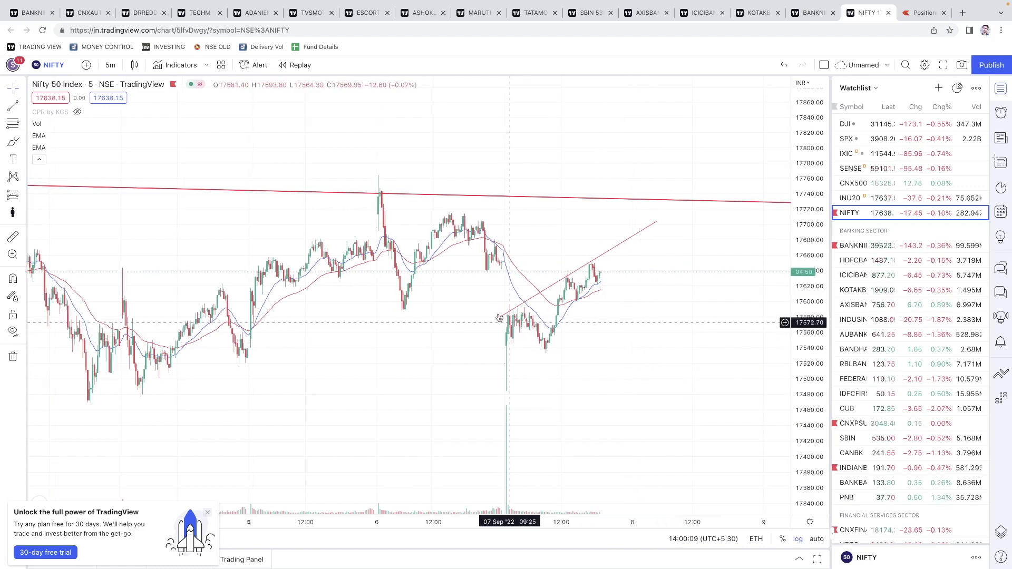
scroll(592, 357, down, 1)
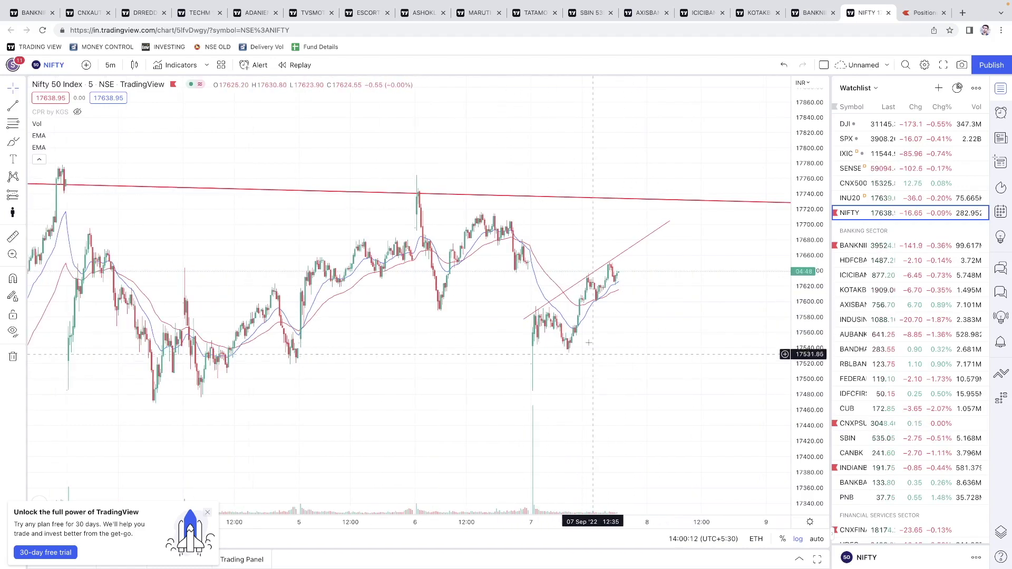
scroll(559, 333, up, 1)
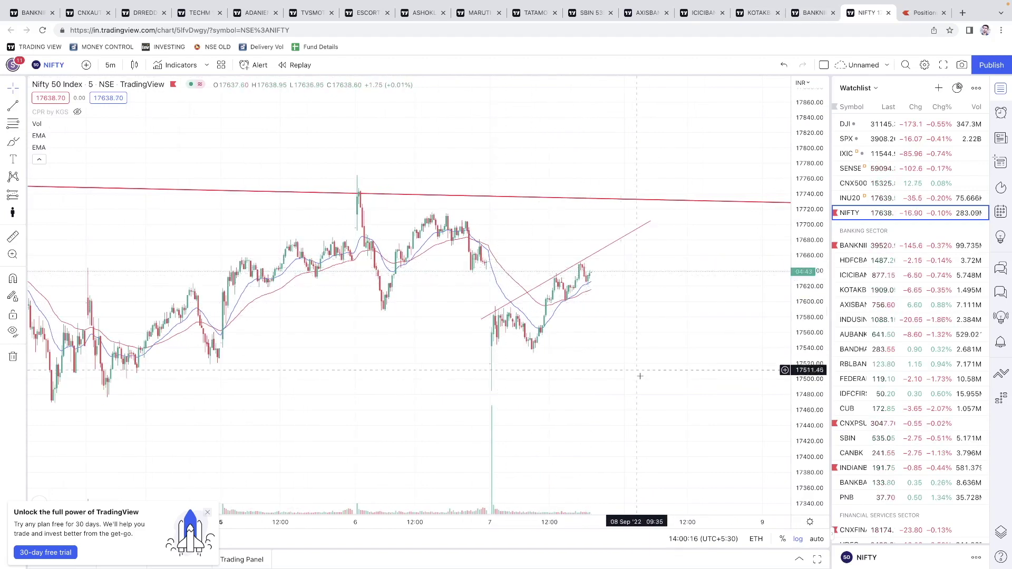
scroll(639, 374, down, 5)
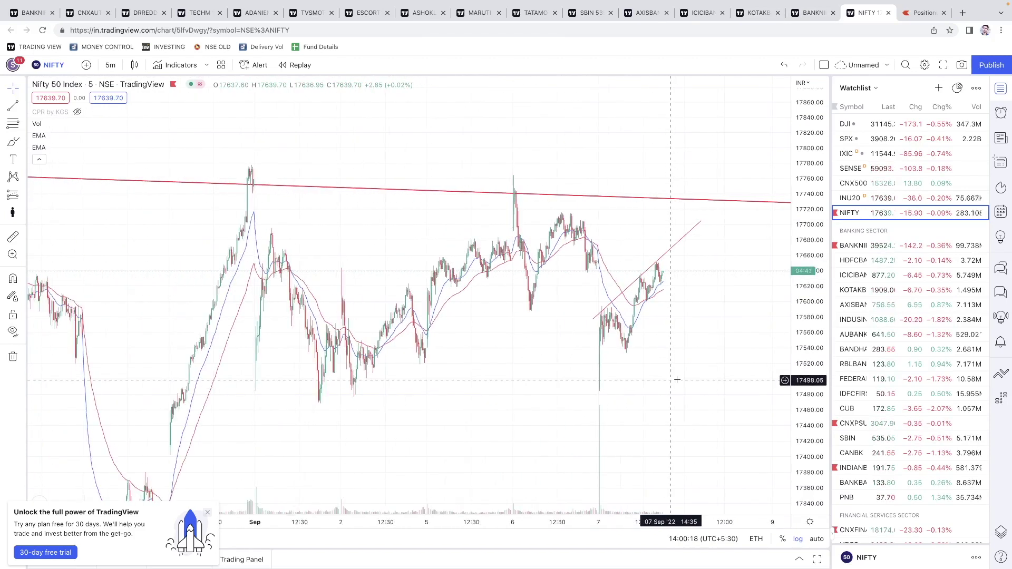
scroll(674, 380, up, 2)
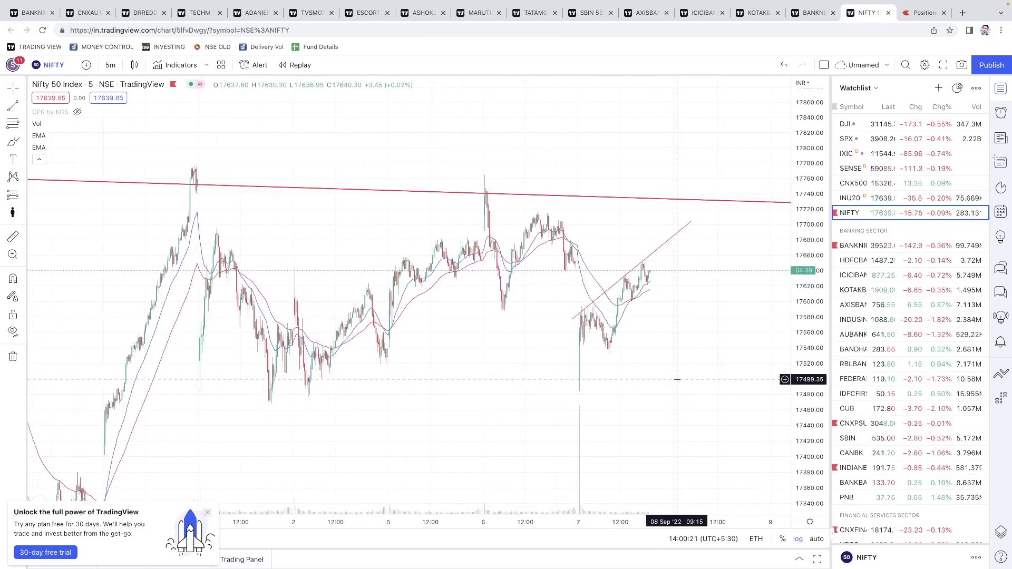
scroll(678, 380, up, 2)
scroll(682, 362, up, 2)
scroll(682, 361, up, 2)
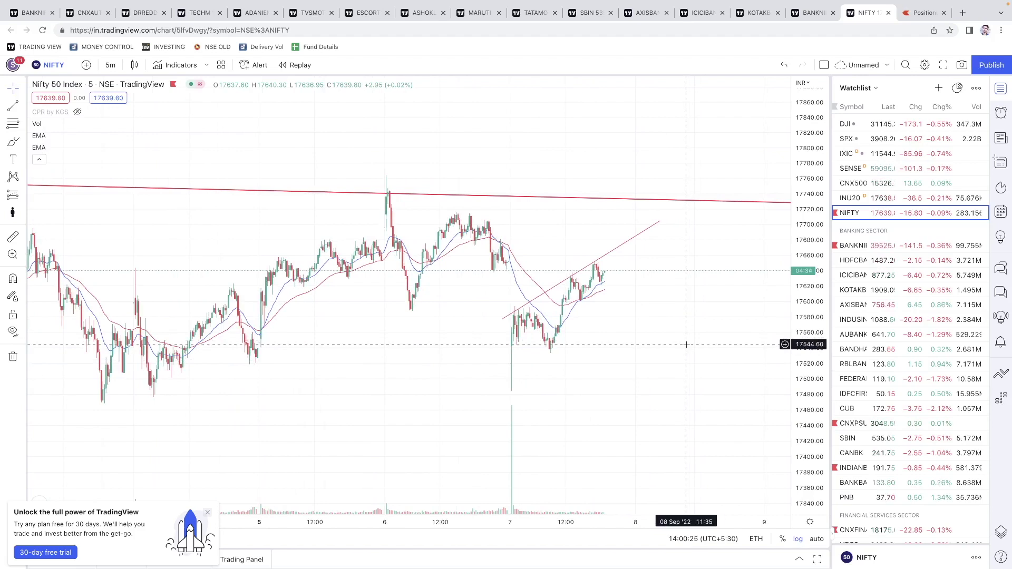
scroll(686, 346, up, 2)
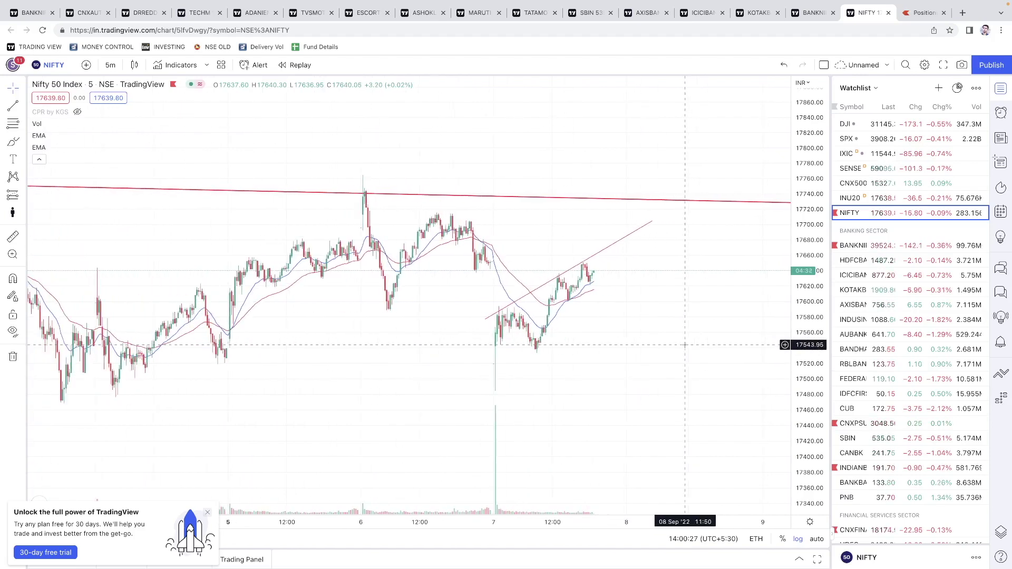
scroll(686, 345, up, 1)
scroll(685, 353, up, 2)
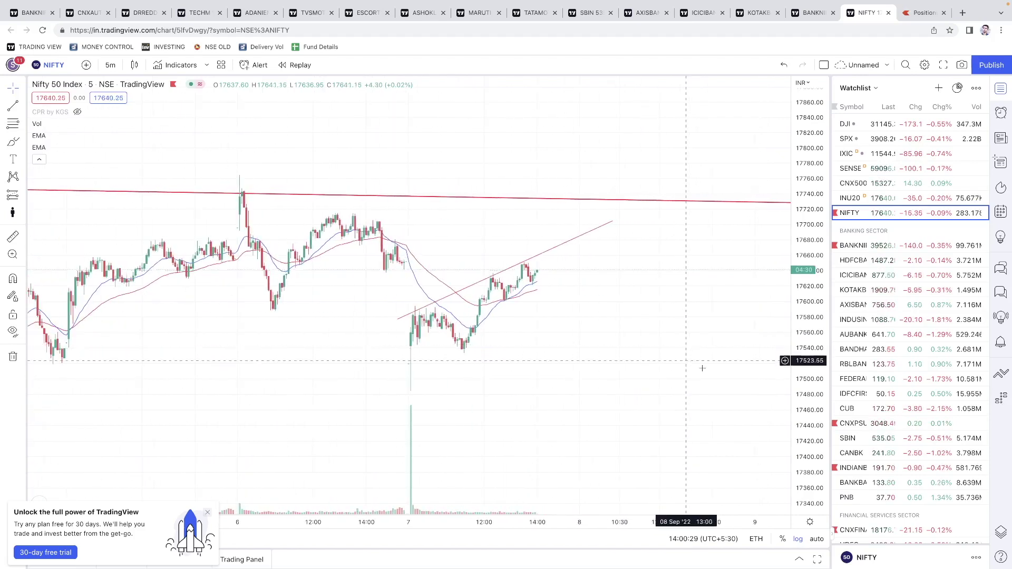
mouse_move(687, 338)
mouse_down()
mouse_move(688, 324)
mouse_move(689, 343)
mouse_move(678, 332)
mouse_up()
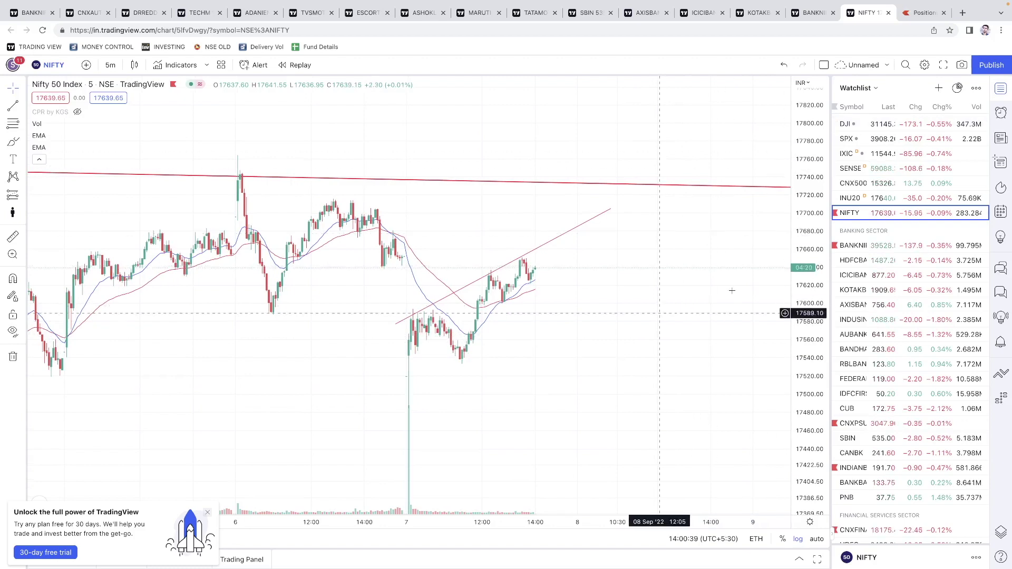
- Switch to the NIFTY BANK 5-minute chart and examine the price between the rising trendline and the horizontal support line
key(ctrl+shift+Tab)
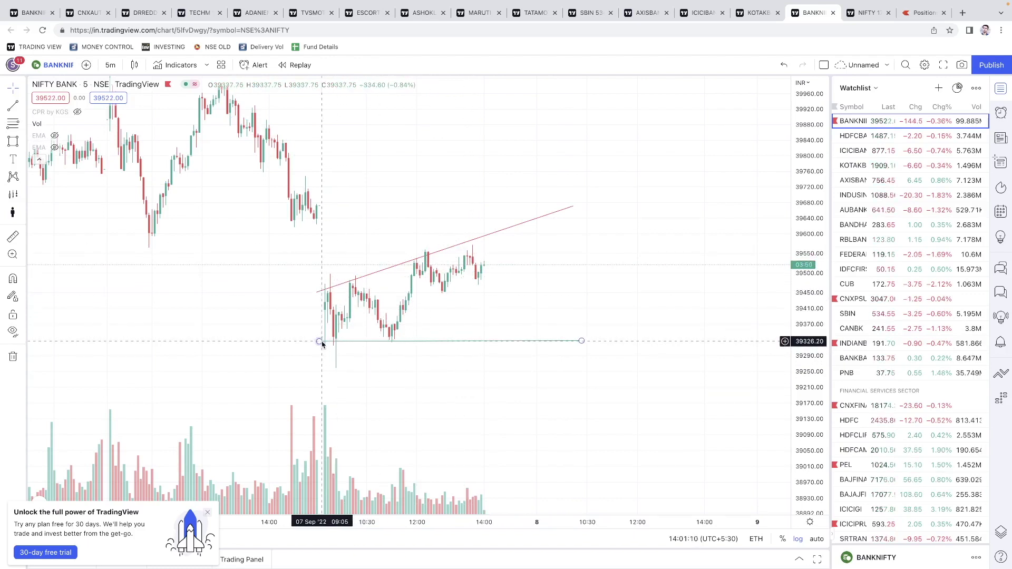
scroll(579, 280, right, 3)
scroll(580, 284, up, 2)
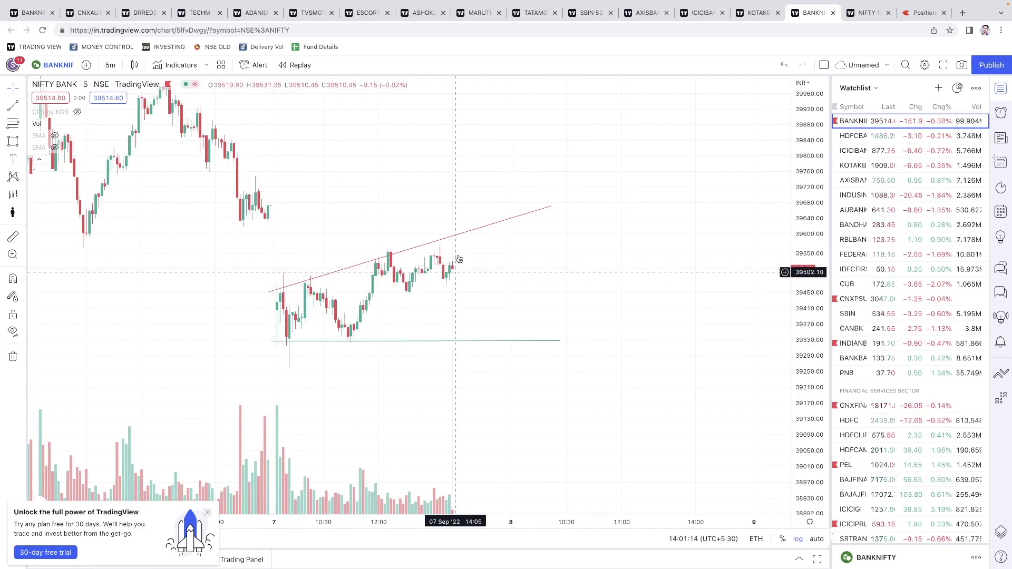
click(469, 233)
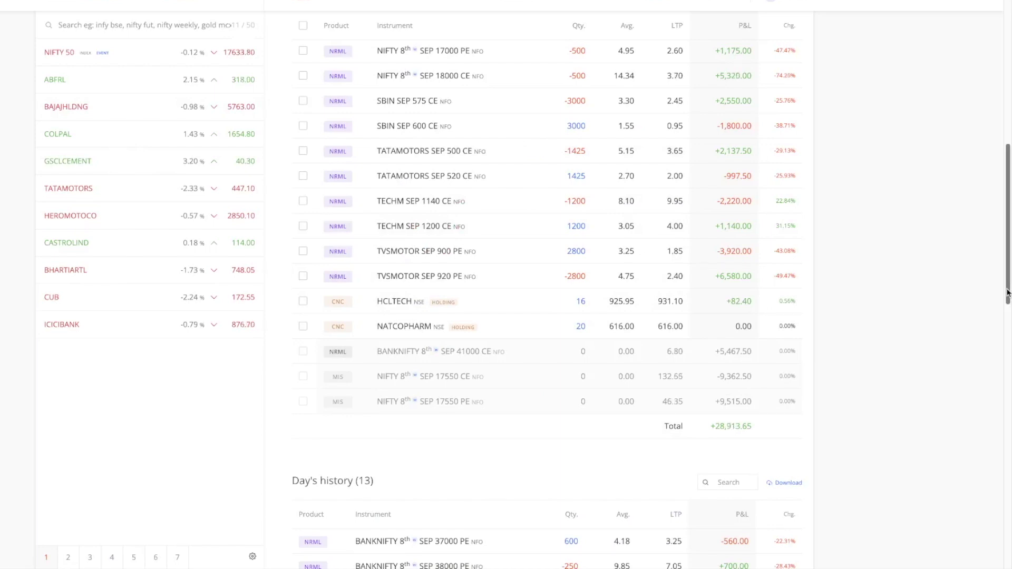
- Review the Positions list from the ADANIENT options to the closed NIFTY 17550 trades, comparing quantities, average prices and P&L
drag(1007, 294, 1009, 170)
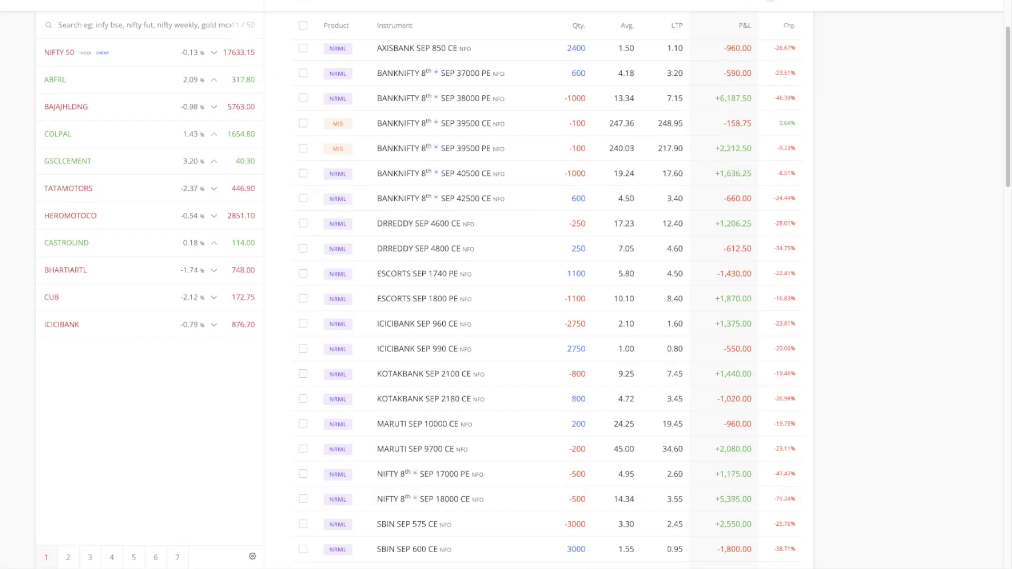
scroll(881, 190, up, 1)
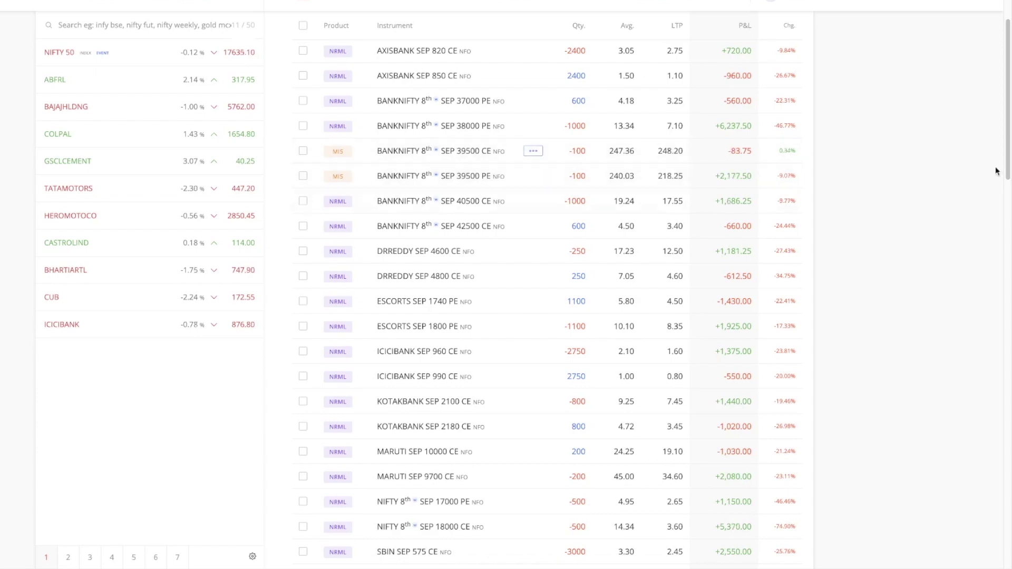
drag(1008, 139, 1008, 258)
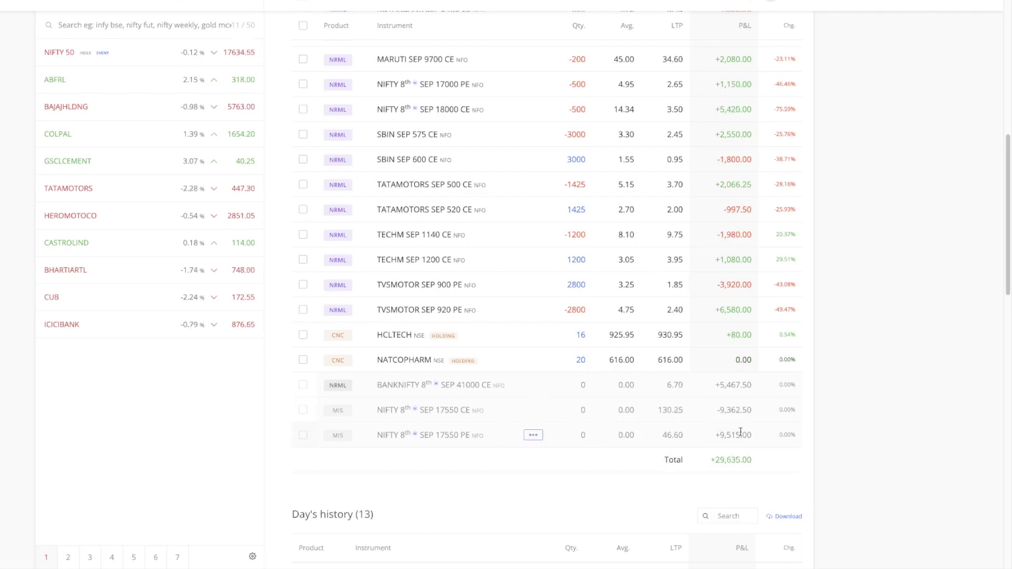
drag(1006, 191, 1010, 156)
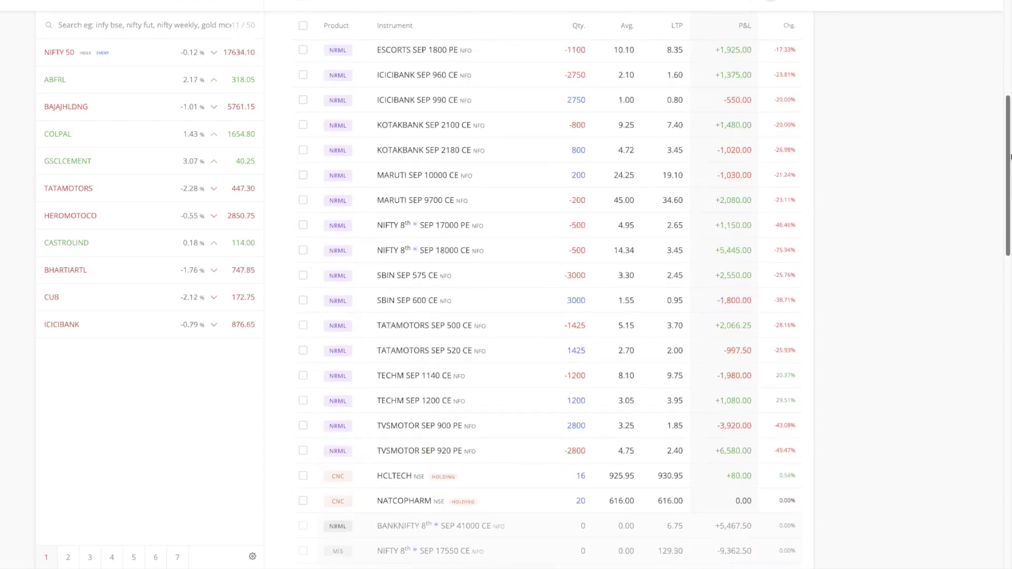
mouse_move(1009, 158)
mouse_down()
mouse_move(1008, 127)
mouse_move(1006, 200)
mouse_move(1008, 152)
mouse_up()
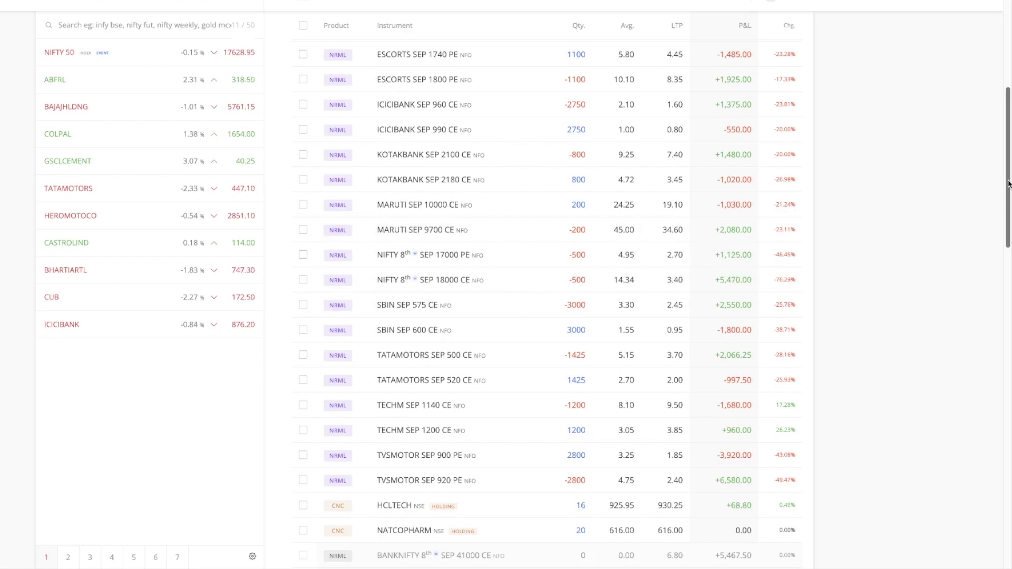
drag(1008, 184, 1011, 99)
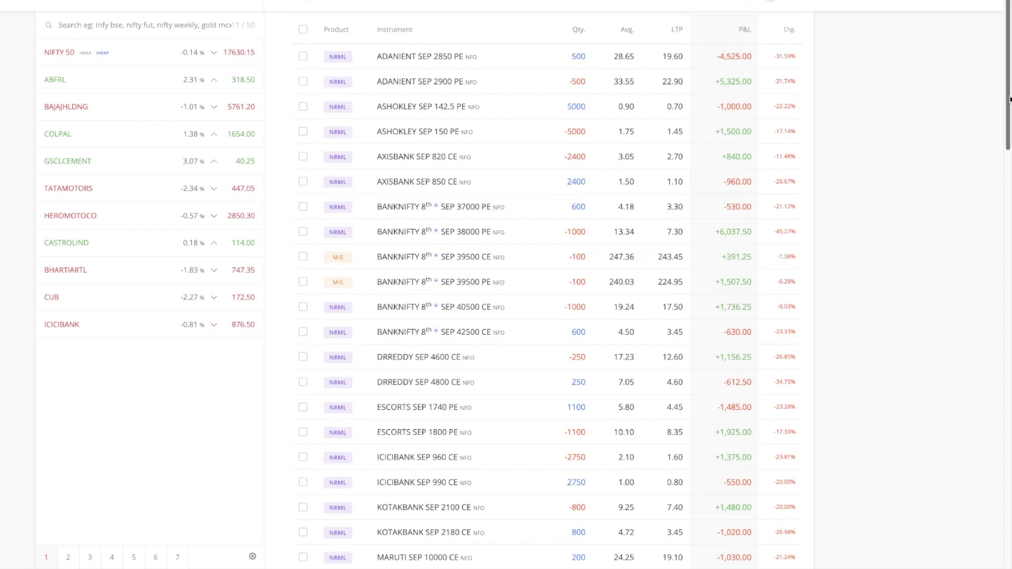
scroll(1010, 99, down, 4)
scroll(1010, 100, up, 2)
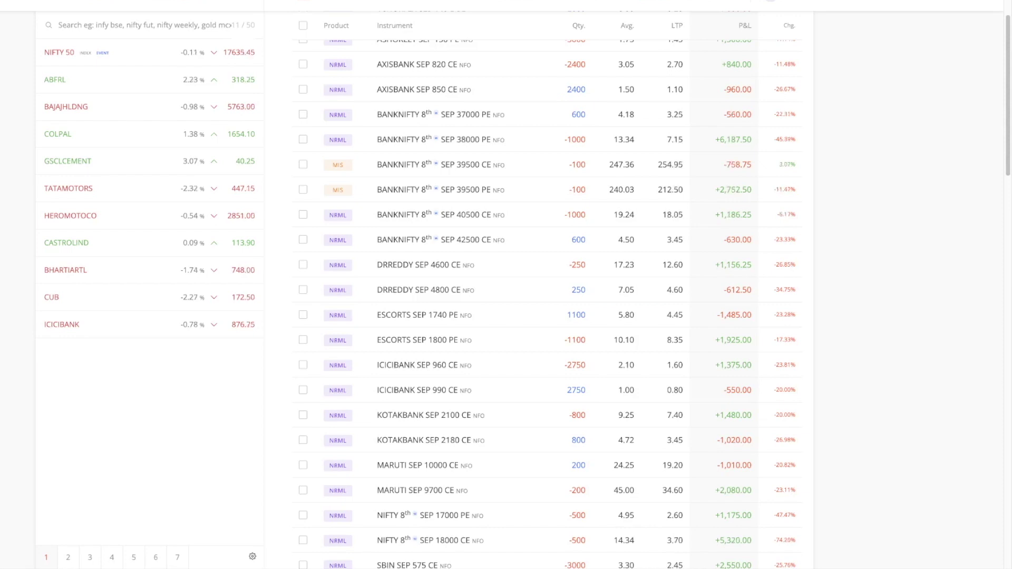
scroll(1009, 62, up, 2)
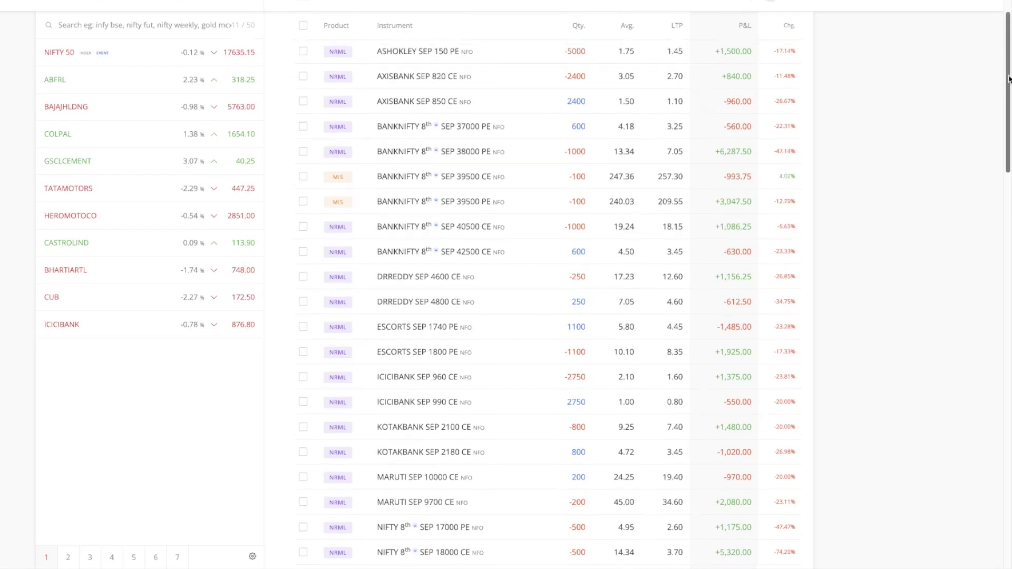
drag(1009, 62, 1009, 41)
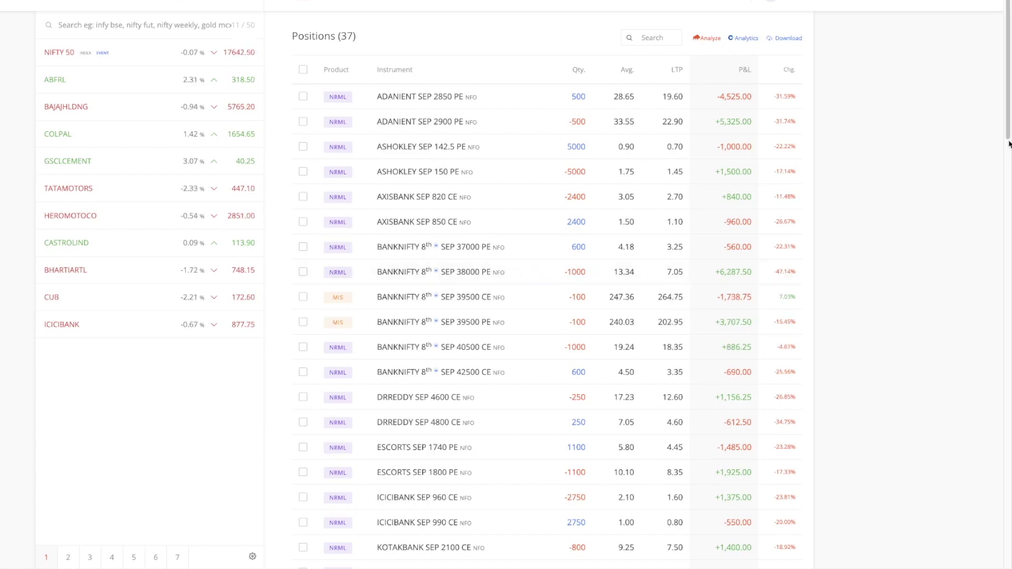
mouse_move(1009, 143)
mouse_down()
mouse_move(1005, 253)
mouse_move(1007, 131)
mouse_up()
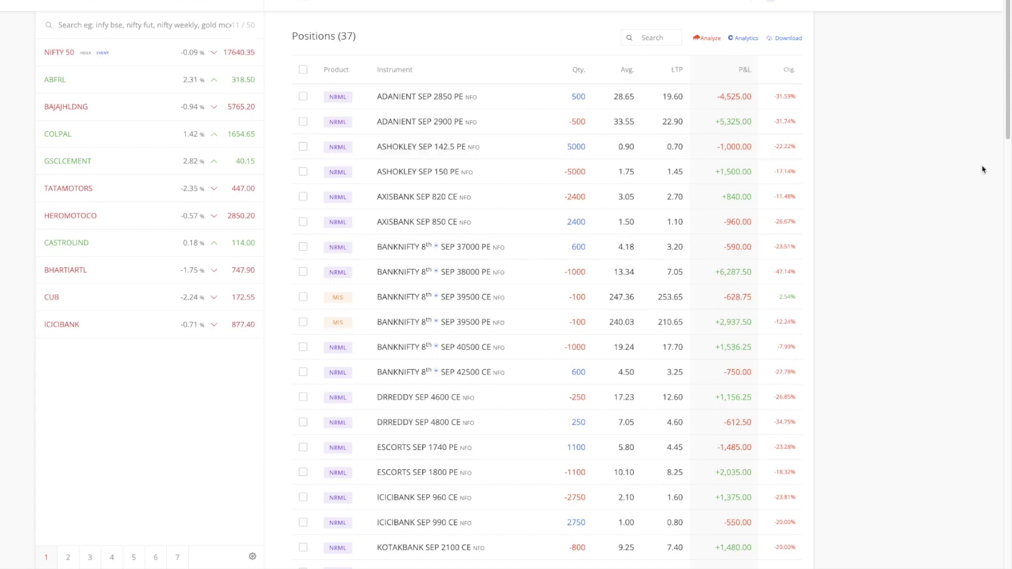
drag(1010, 98, 1010, 152)
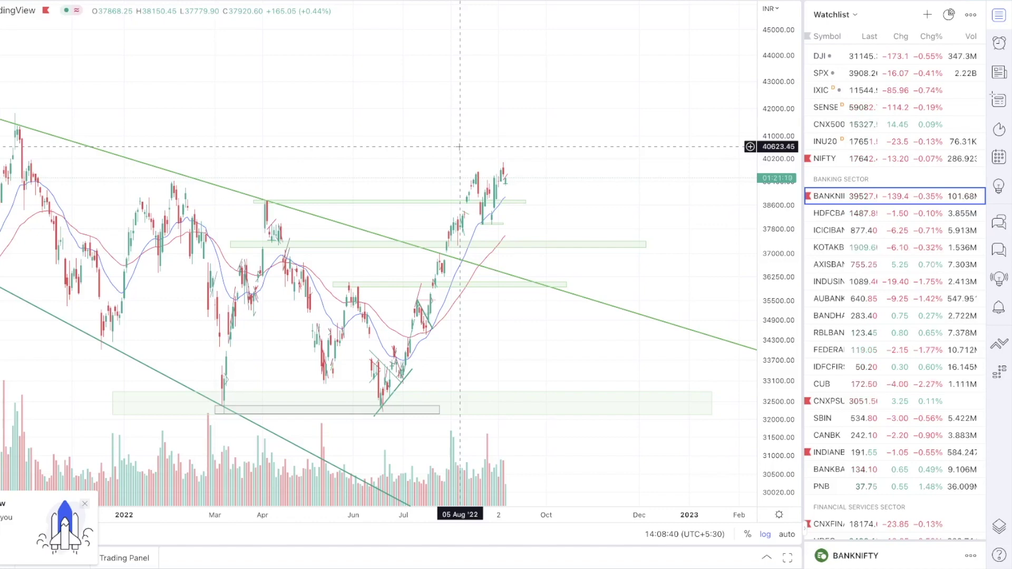
- Try to project a forecast on the NIFTY BANK daily chart from 39545.55 up to about 41647.70 on 23 September 2022
scroll(895, 317, down, 5)
click(829, 479)
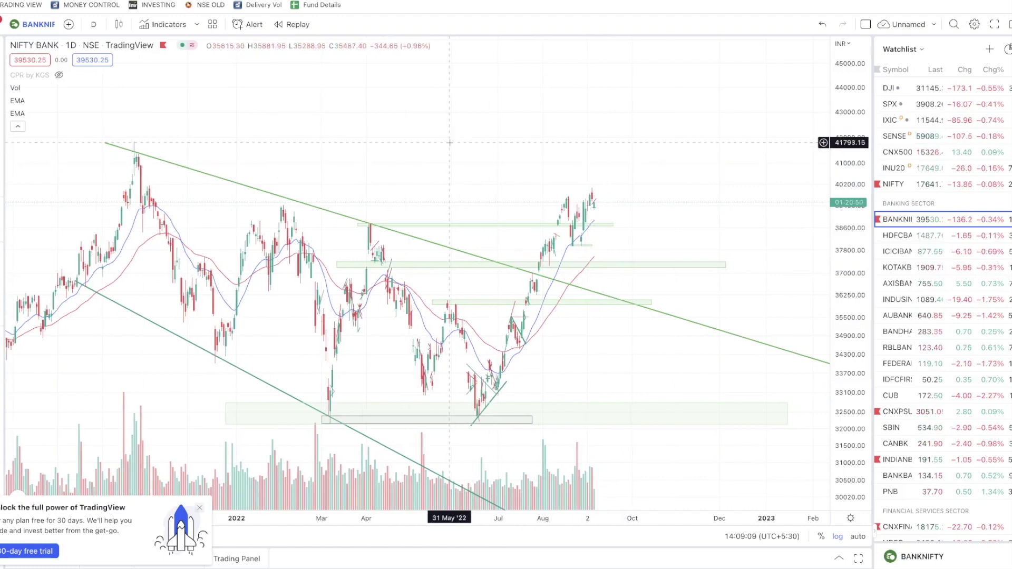
click(603, 201)
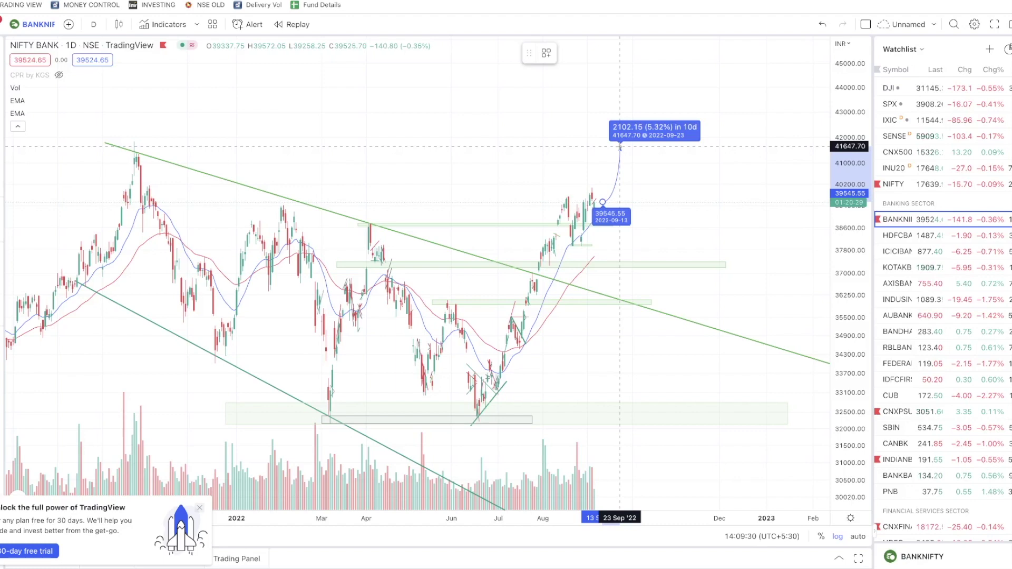
key(Escape)
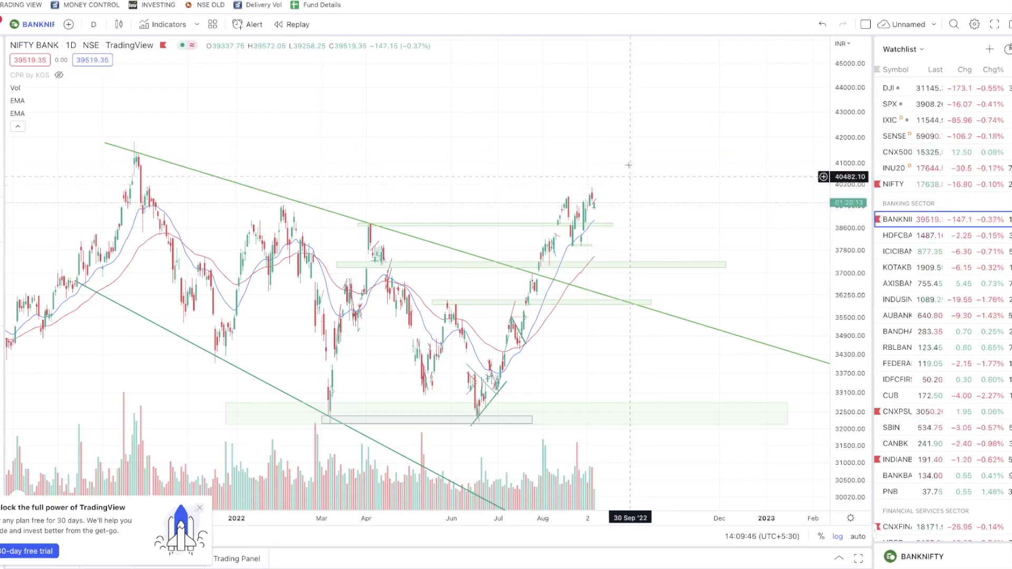
- Switch to the Kotak Mahindra Bank daily chart and examine the recent price against the marked supply and demand zones
drag(650, 200, 657, 215)
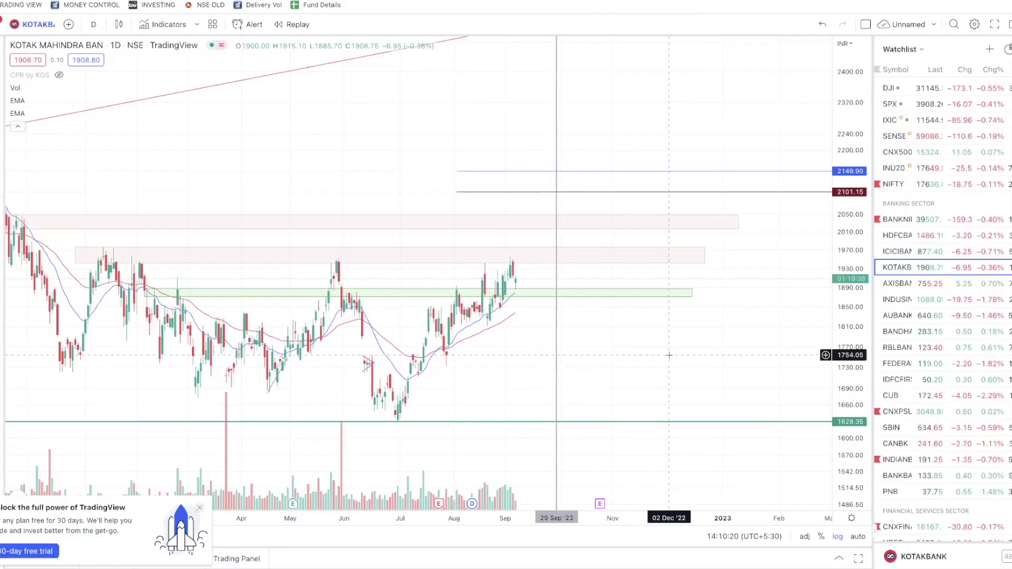
scroll(669, 355, up, 4)
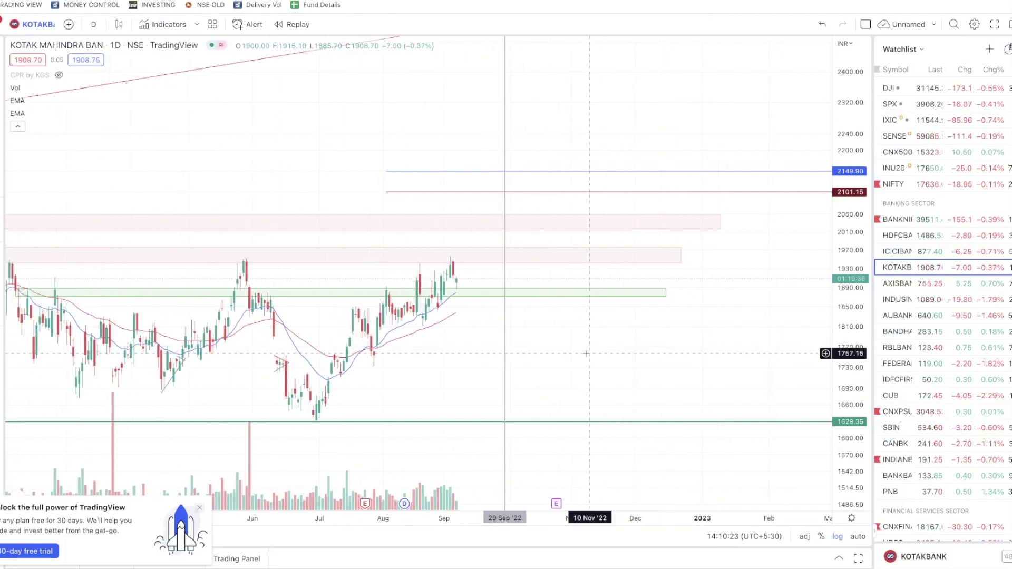
drag(628, 351, 684, 338)
scroll(682, 338, down, 3)
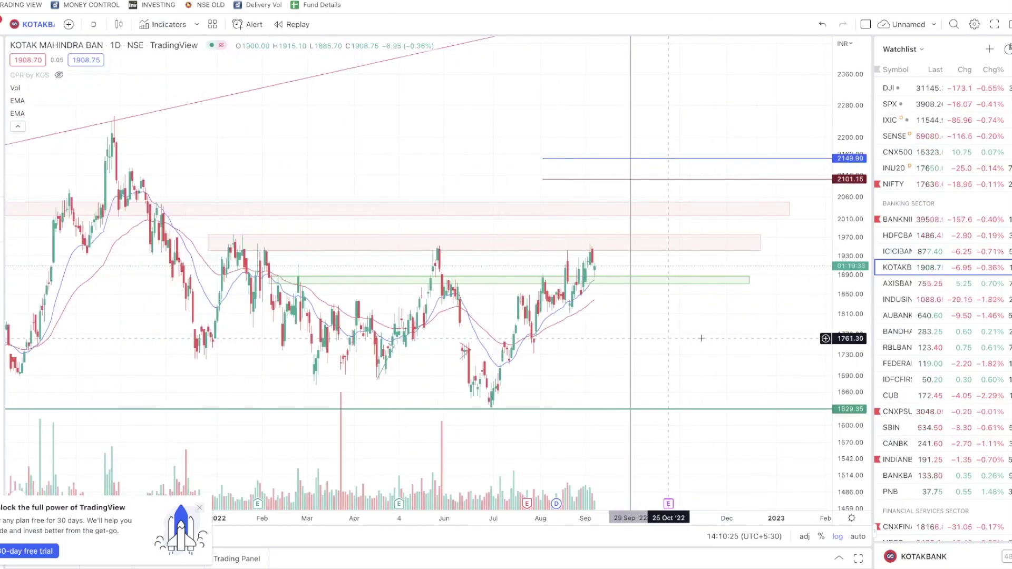
- Select the vertical expiry line at 29 Sep '22 and examine the price's distance from the 2101.15 and 2149.90 levels
click(631, 136)
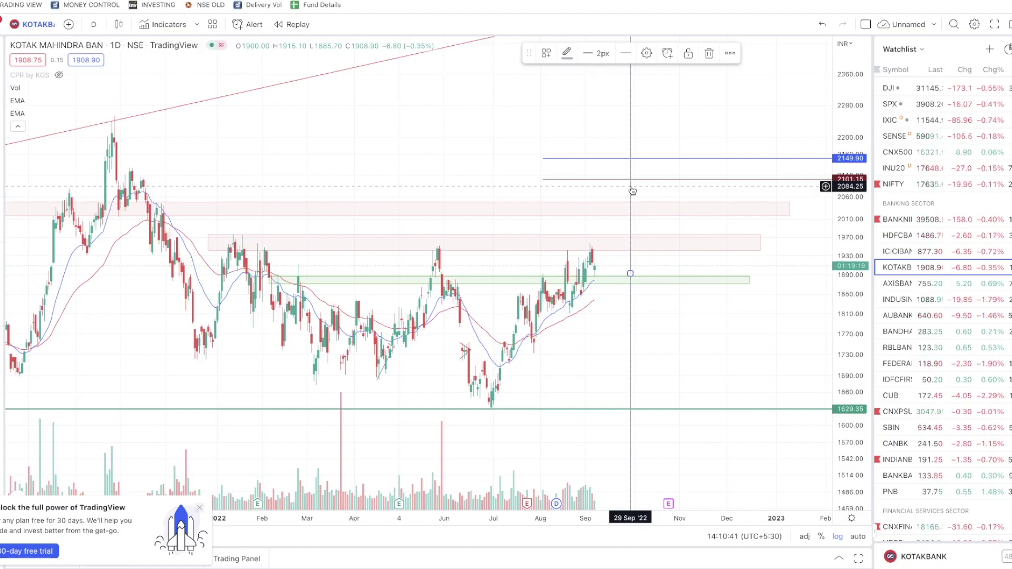
scroll(632, 190, down, 1)
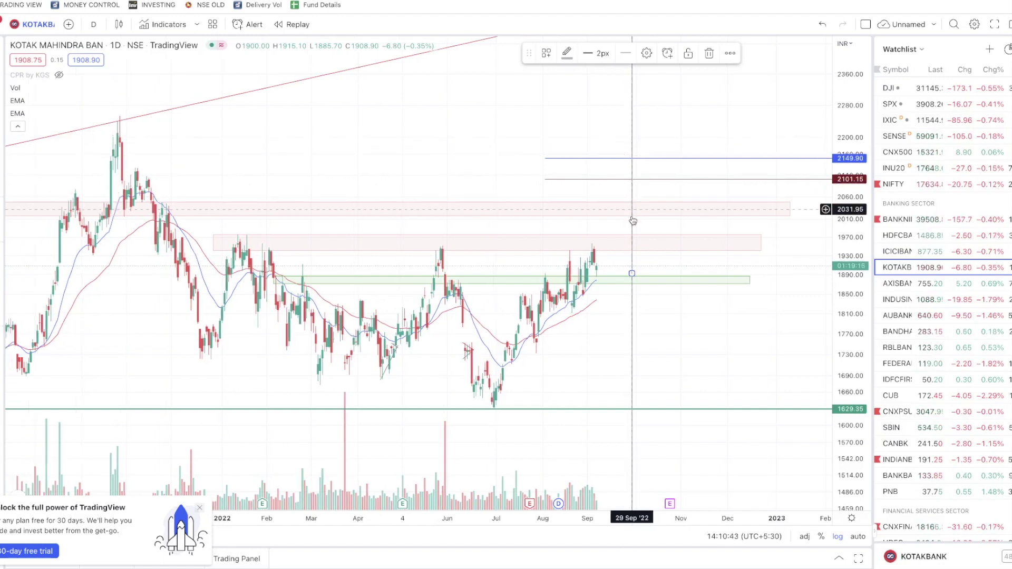
scroll(754, 328, up, 1)
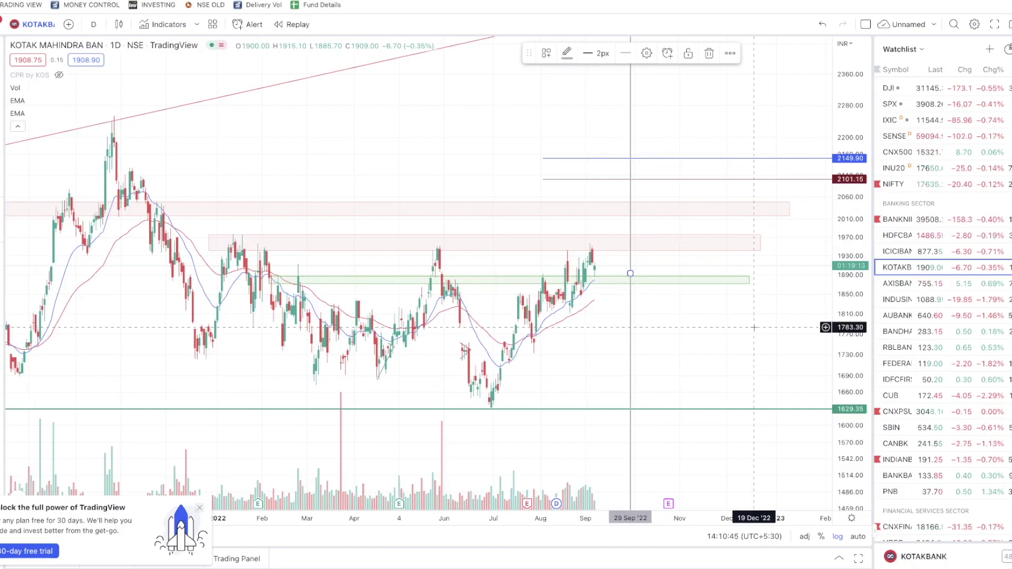
scroll(701, 332, up, 2)
scroll(697, 333, up, 2)
scroll(696, 333, up, 3)
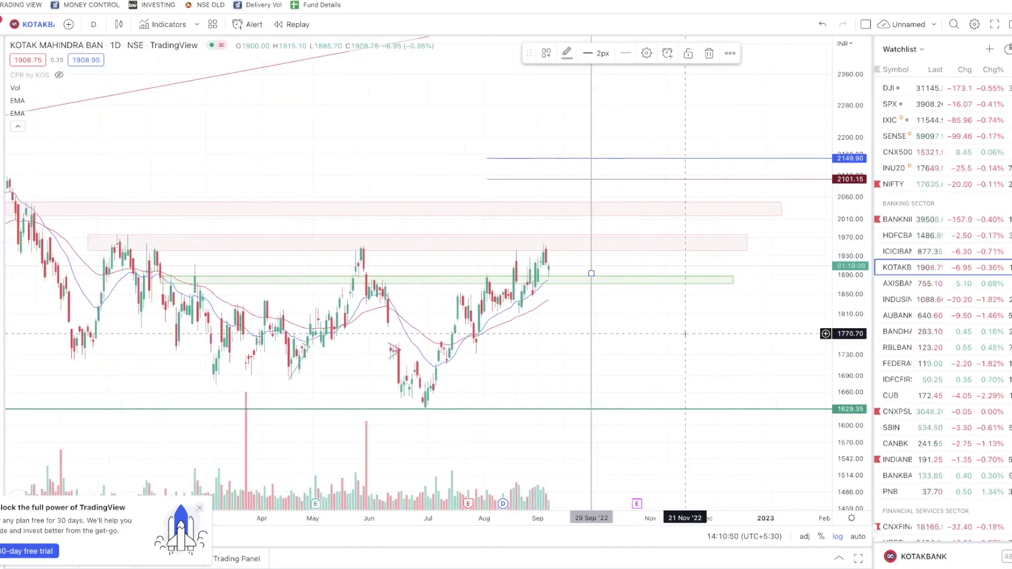
scroll(686, 337, down, 3)
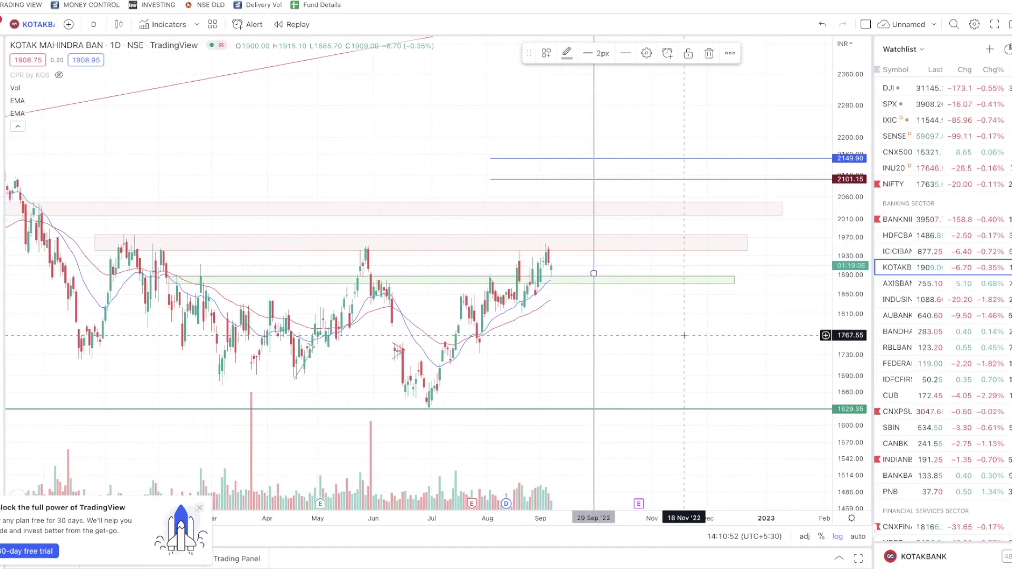
scroll(688, 345, down, 3)
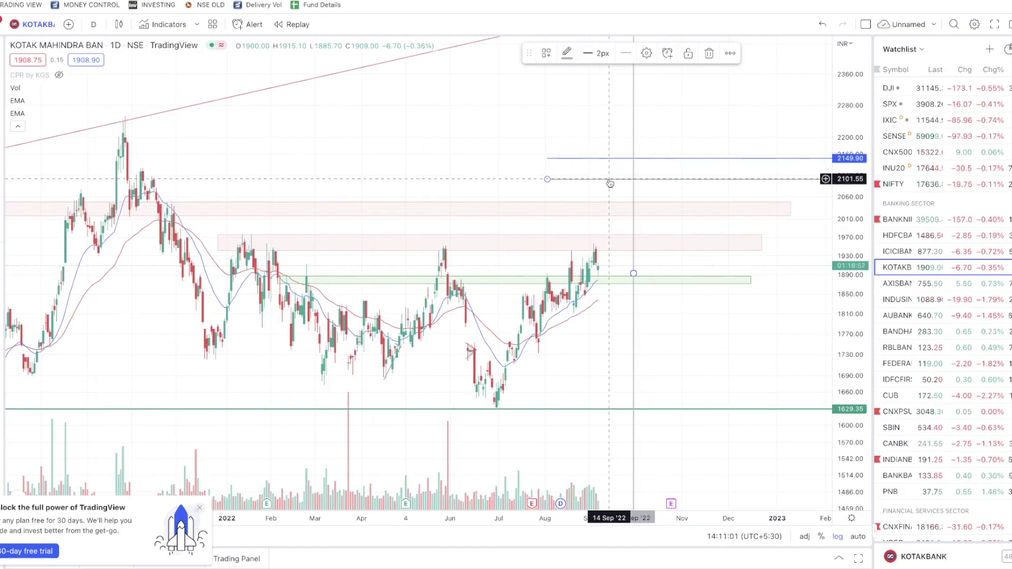
- Select the 2101.15 and 2149.90 strike lines on the Kotak Mahindra Bank chart in turn and examine their distance from the price
click(610, 182)
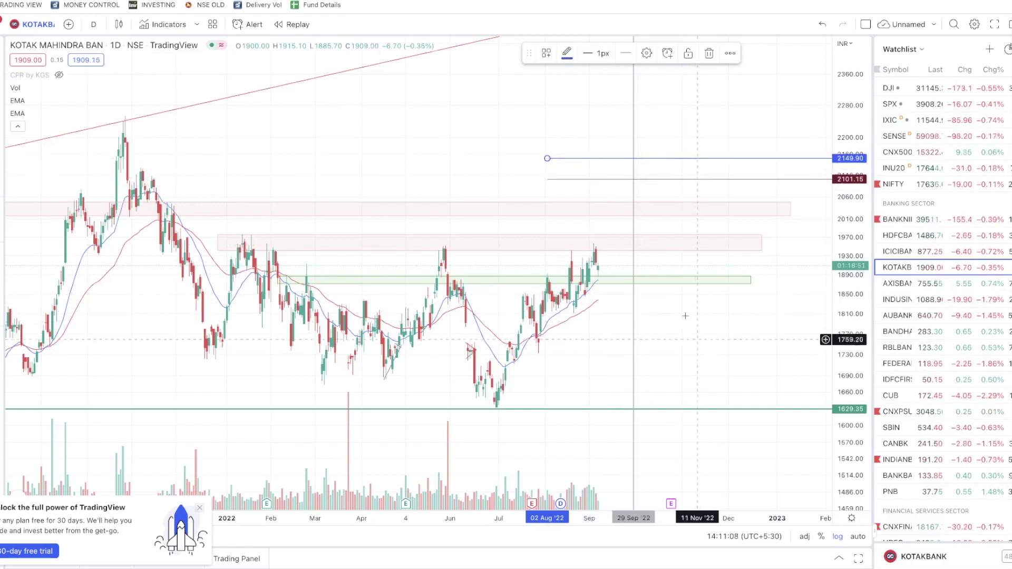
scroll(684, 341, up, 1)
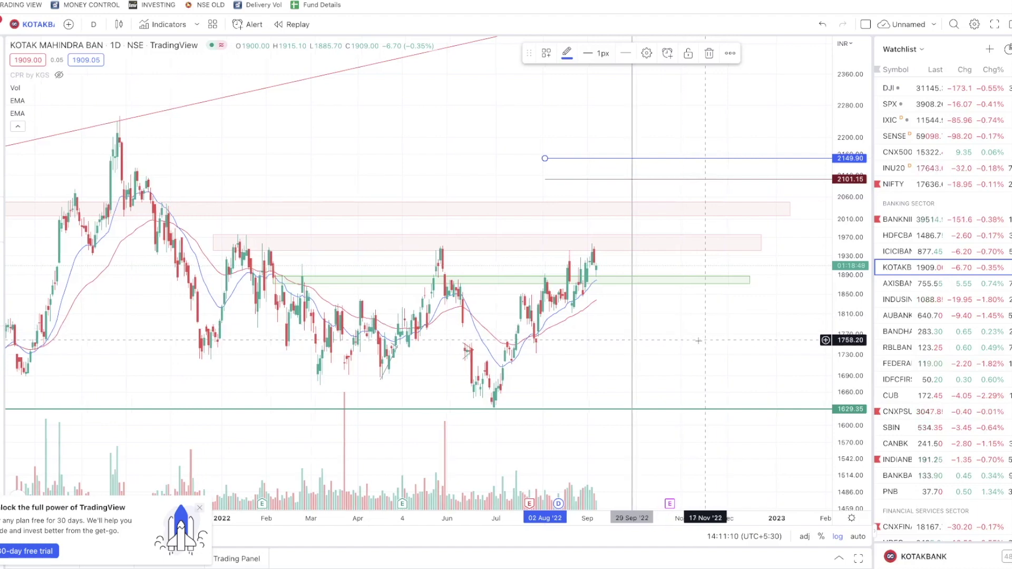
click(713, 343)
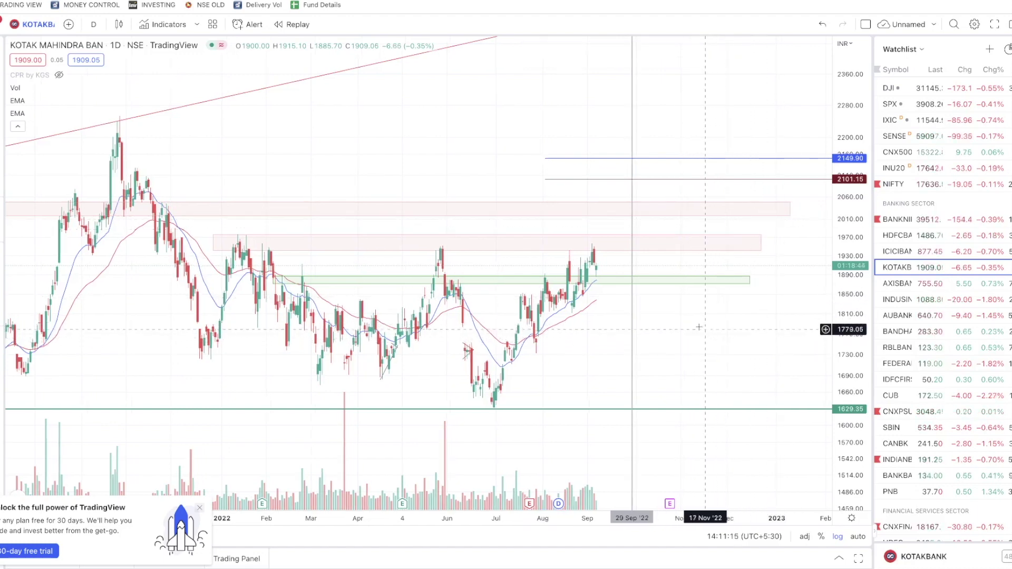
scroll(706, 340, left, 1)
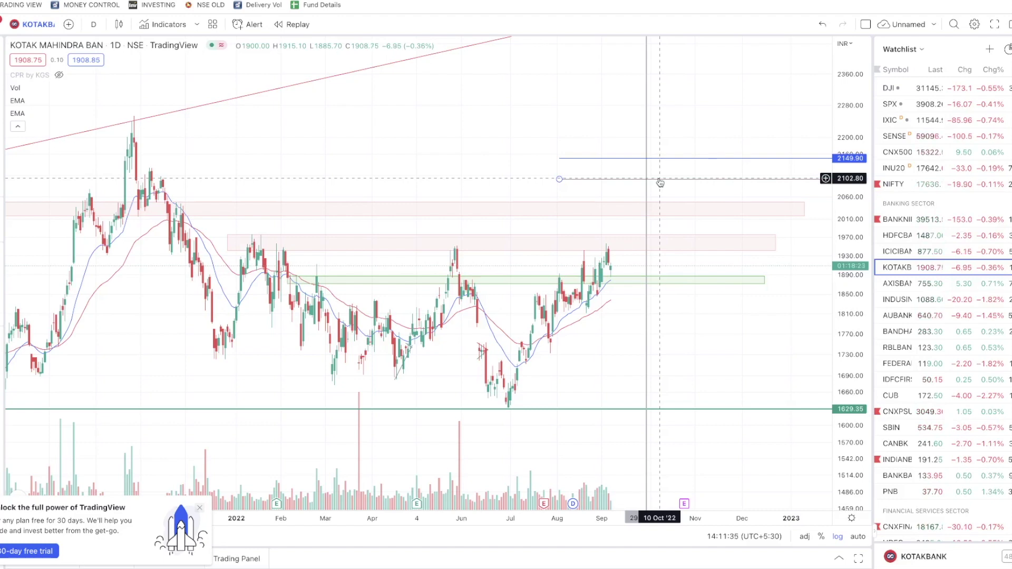
mouse_move(660, 182)
mouse_down()
mouse_move(656, 220)
mouse_move(663, 182)
mouse_up()
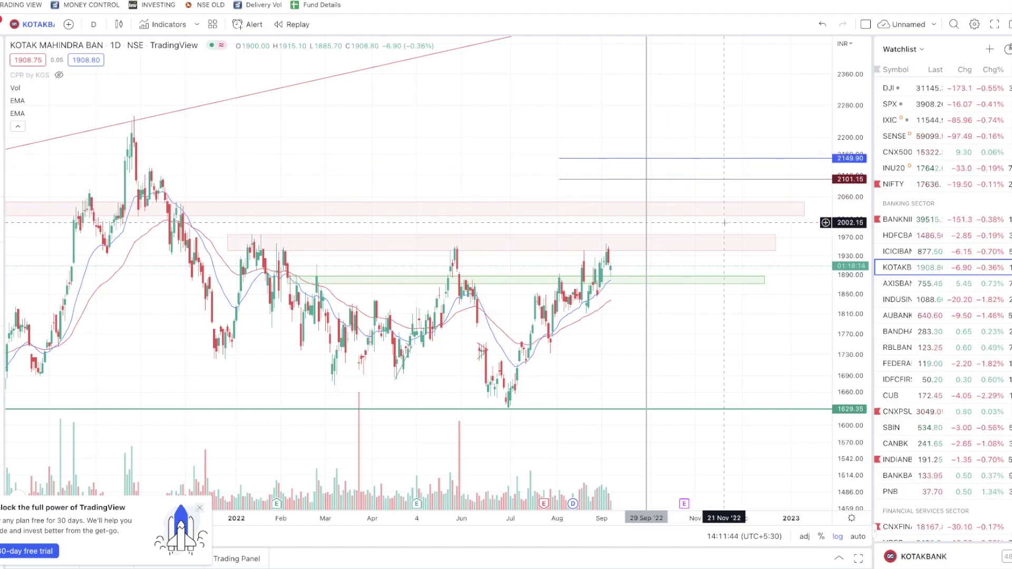
- Examine Kotak Mahindra Bank's recent candles between the green demand zone and the two pink supply zones ahead of the 29 Sep '22 expiry
scroll(722, 243, up, 2)
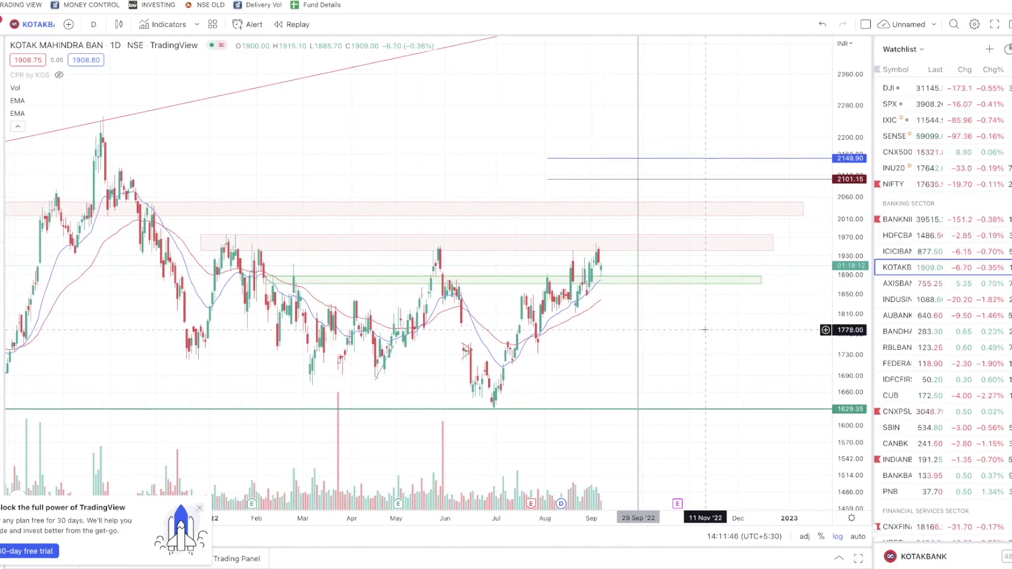
scroll(706, 330, down, 1)
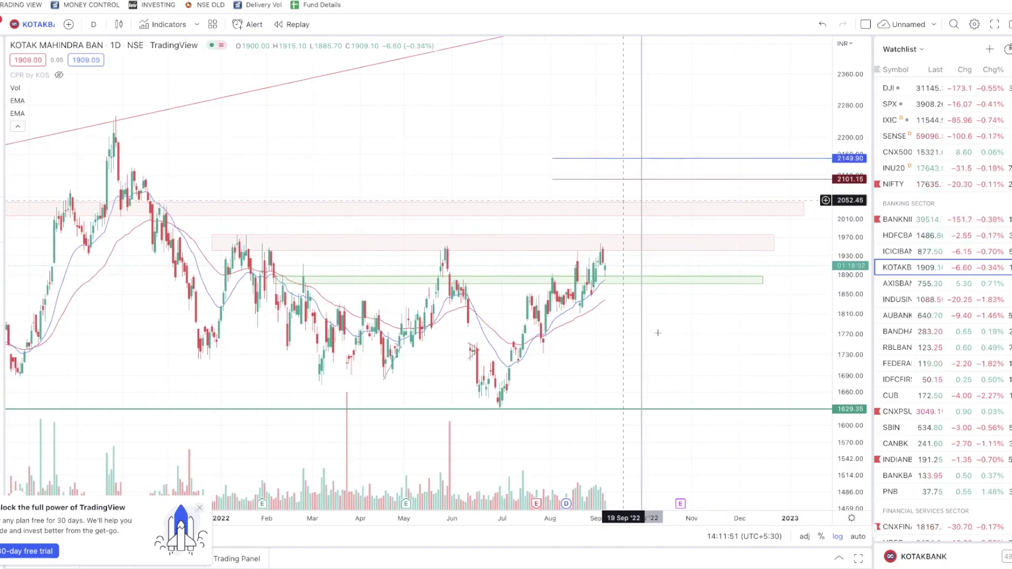
scroll(654, 316, down, 1)
scroll(664, 332, up, 1)
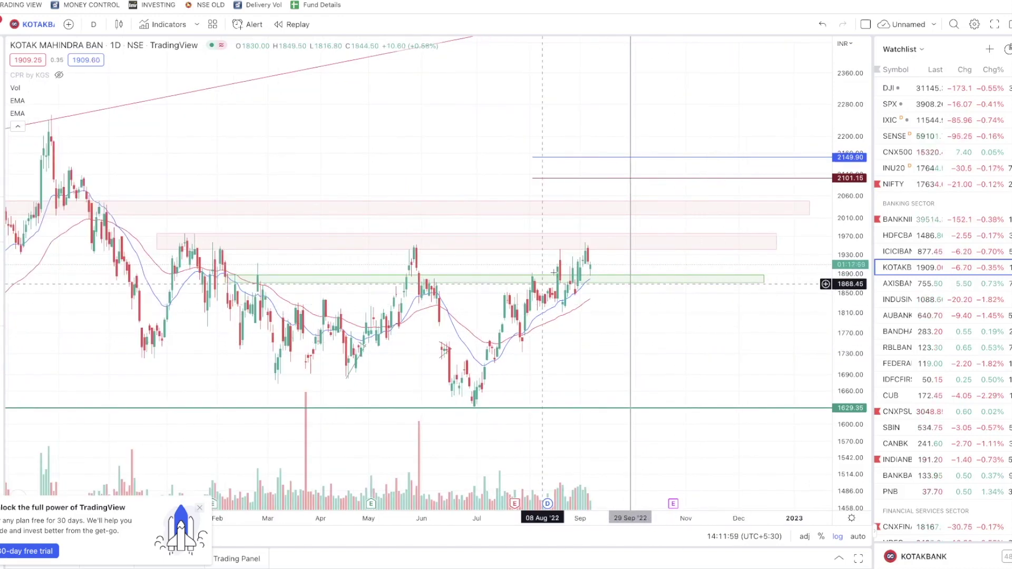
click(598, 275)
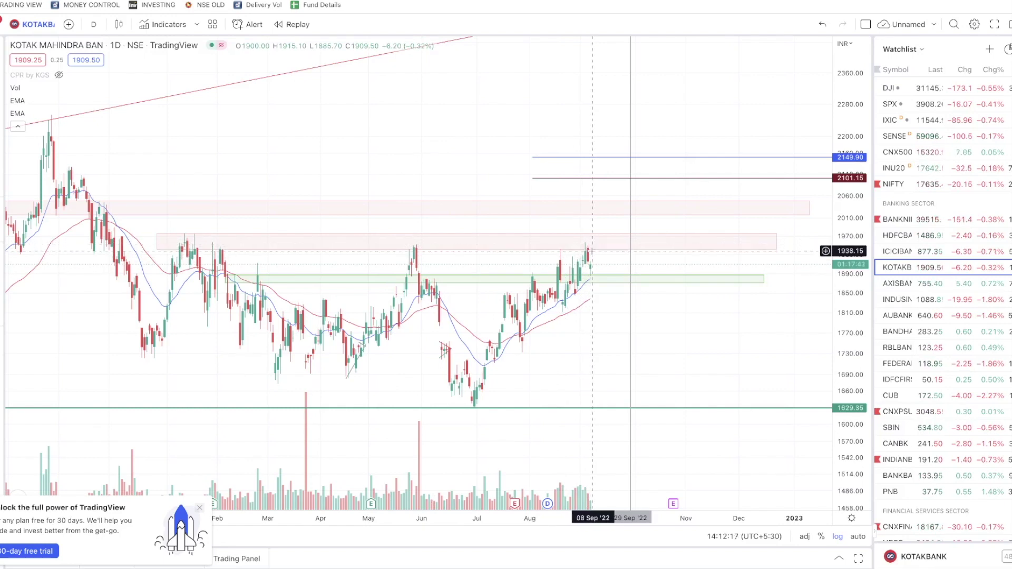
scroll(670, 311, down, 3)
scroll(639, 303, down, 2)
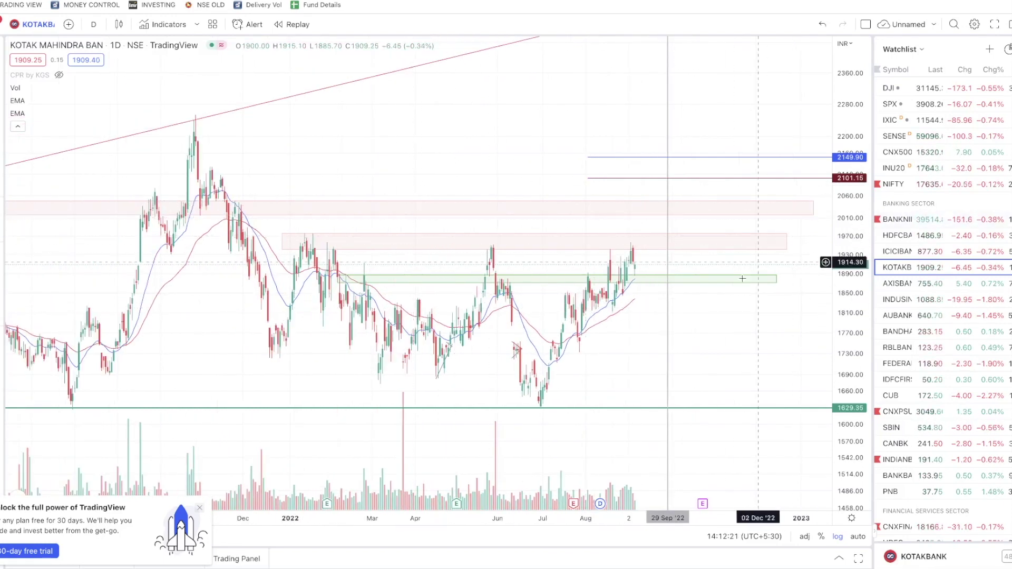
scroll(748, 280, up, 1)
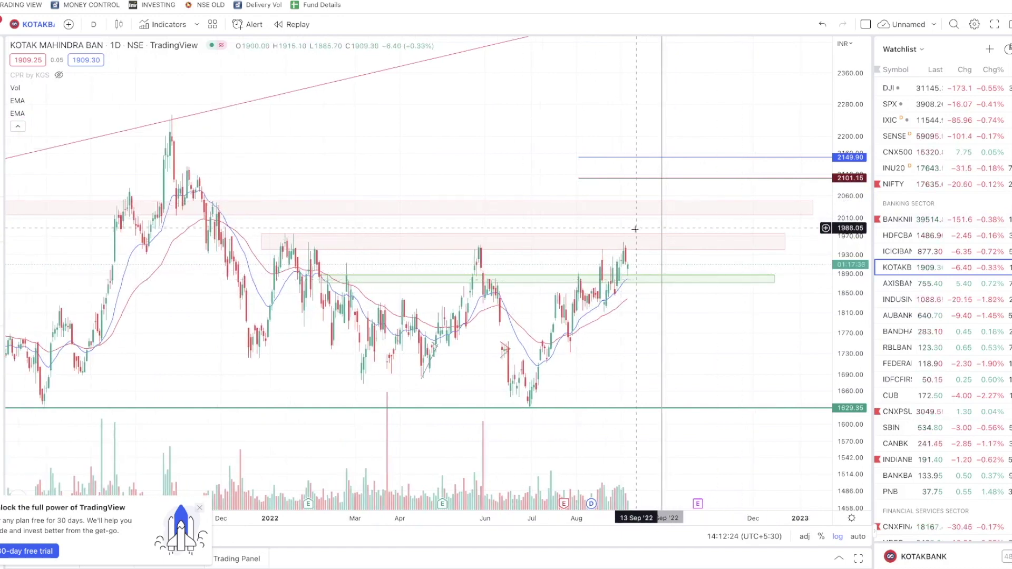
scroll(630, 298, up, 3)
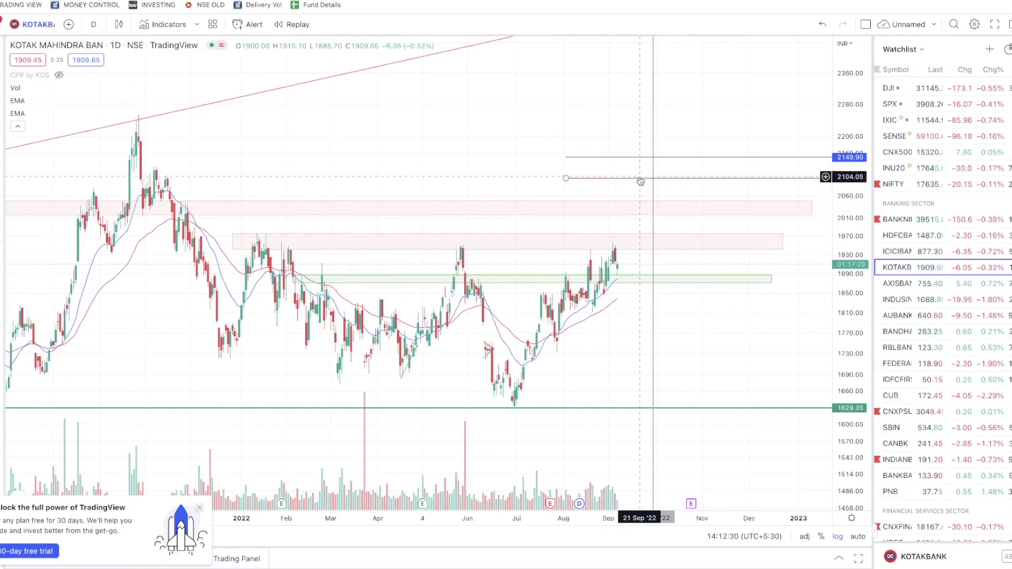
click(630, 179)
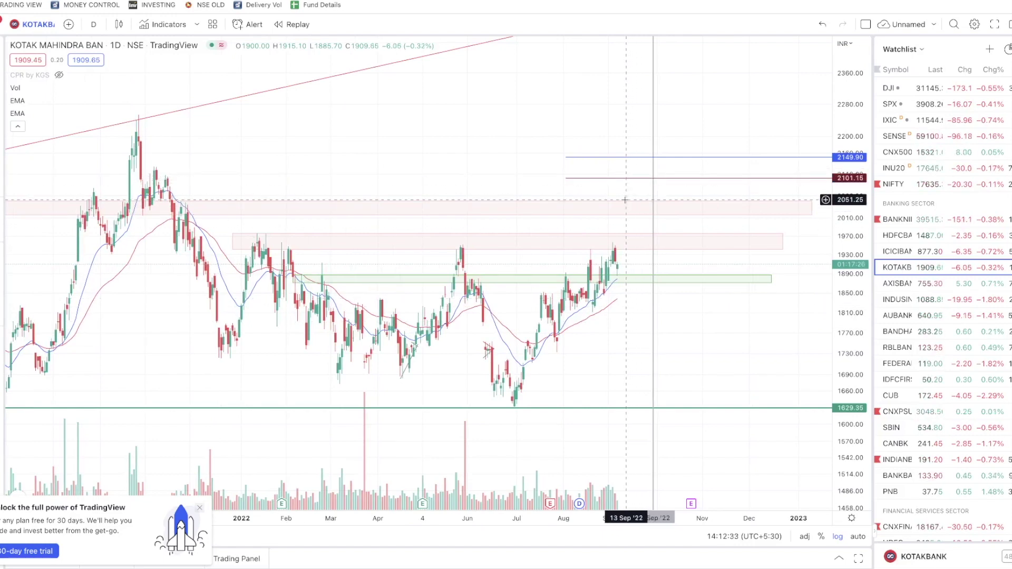
- Switch to the ICICI Bank daily chart and examine the recent price against the trendlines and the 960.10 and 990.30 levels
key(Up)
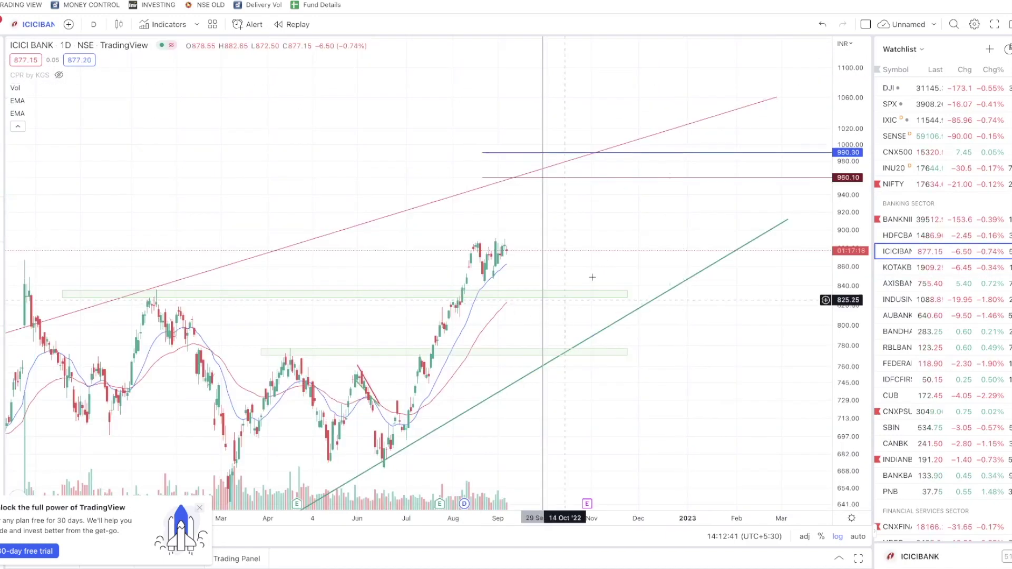
scroll(543, 295, down, 5)
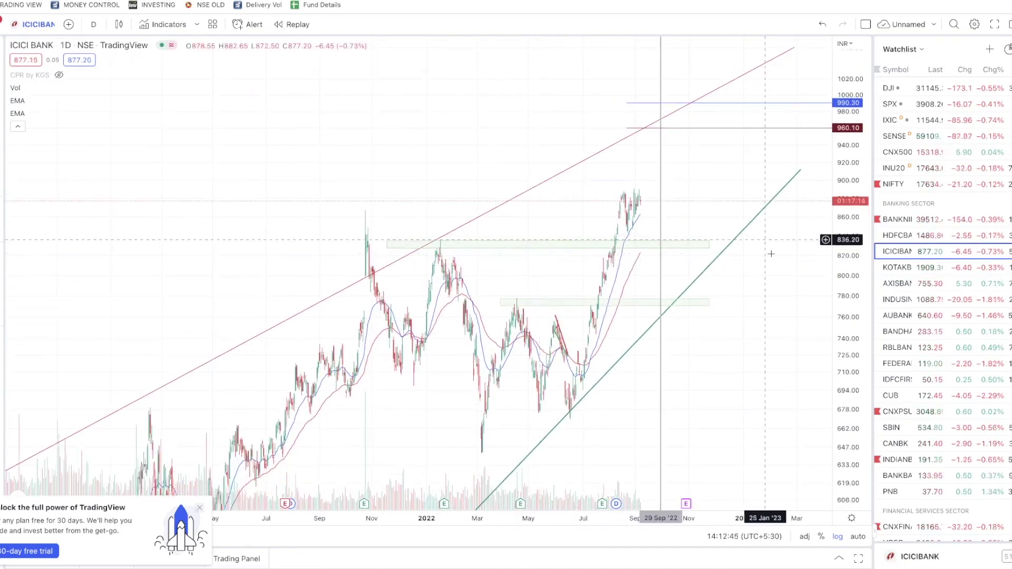
drag(789, 259, 716, 320)
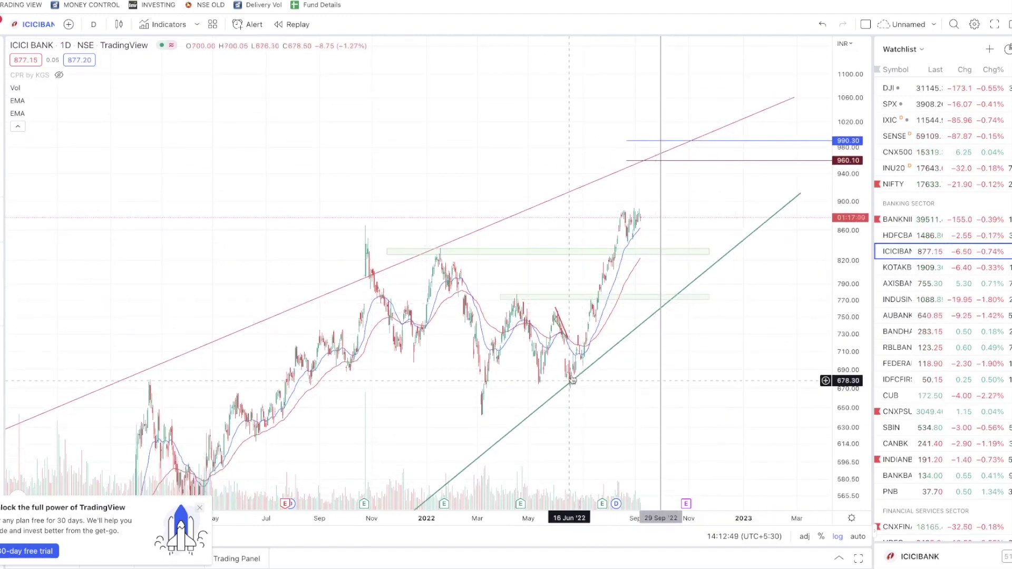
scroll(647, 358, up, 1)
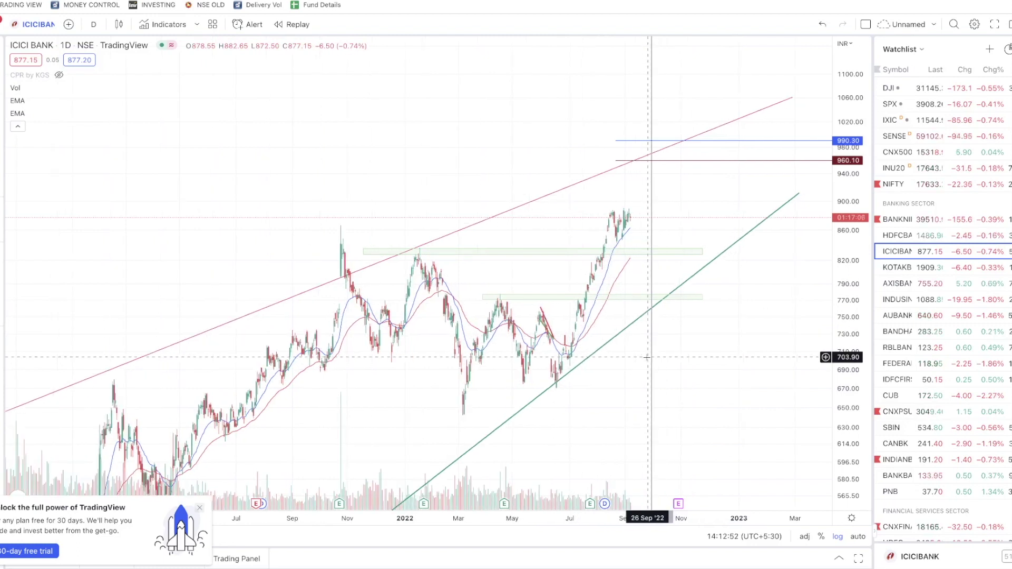
scroll(638, 369, up, 1)
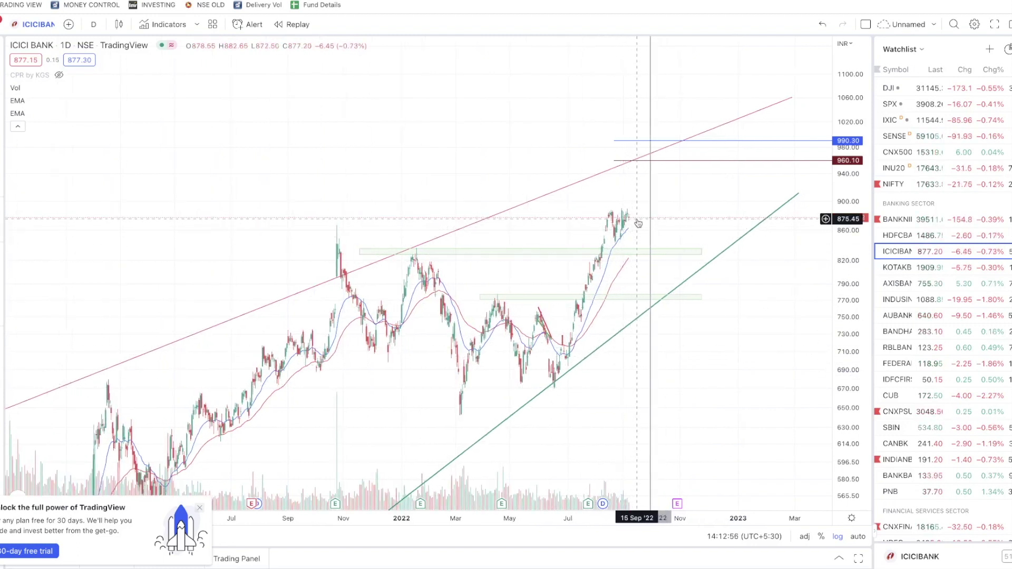
drag(594, 458, 604, 376)
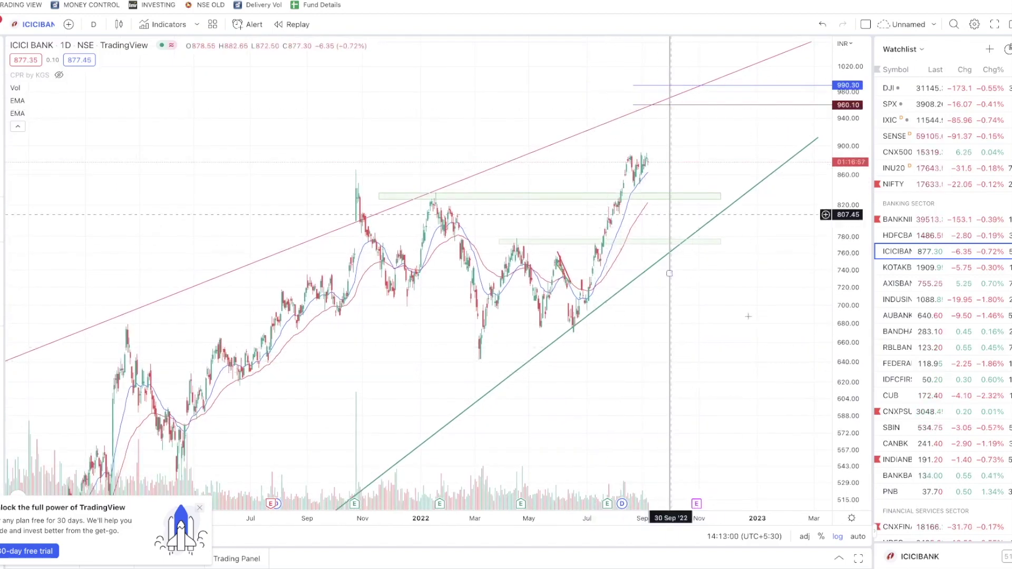
- Examine ICICI Bank's long-term price movement since 2020 between the rising red and green trendlines
scroll(748, 317, down, 5)
drag(496, 402, 562, 365)
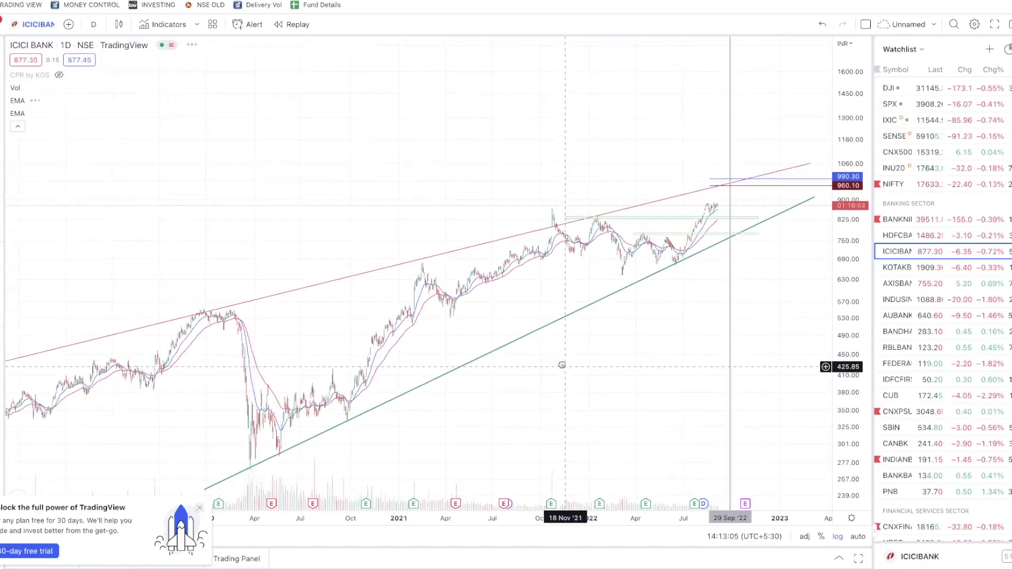
drag(573, 431, 538, 363)
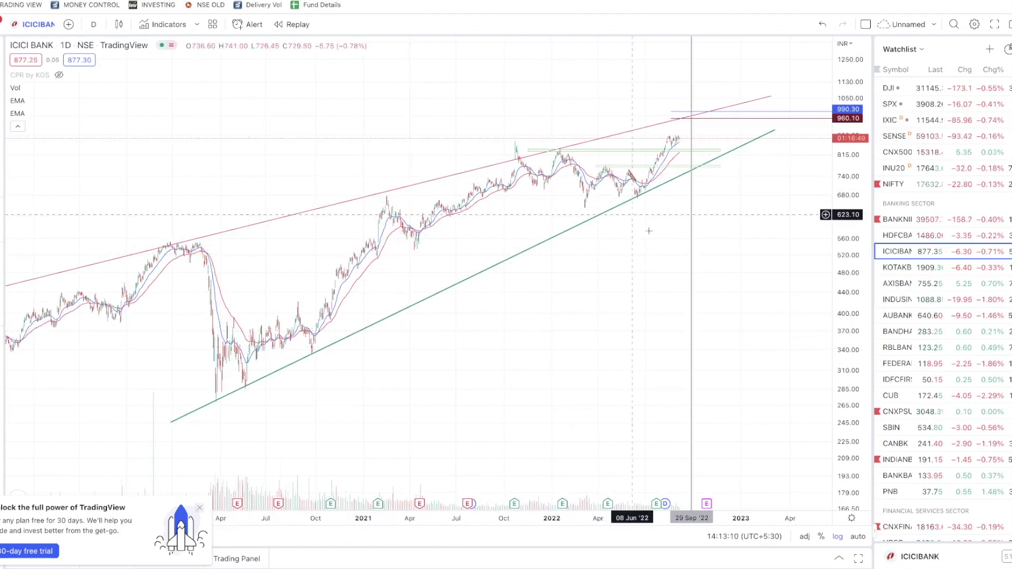
drag(649, 231, 541, 339)
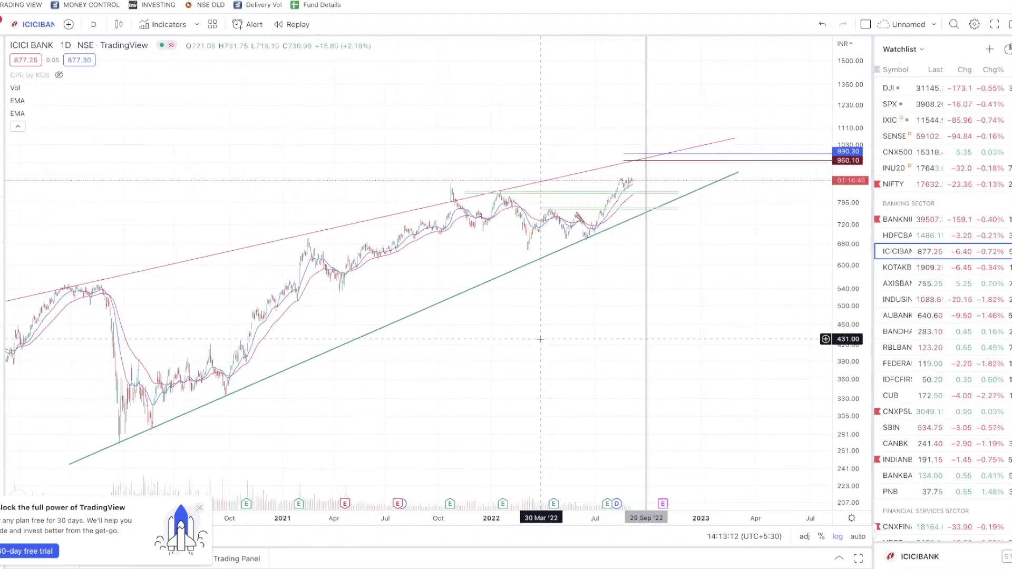
- Examine ICICI Bank's 2022 candles and the room left to the 960.10 and 990.30 levels before the 29 Sep '22 expiry
scroll(540, 339, up, 5)
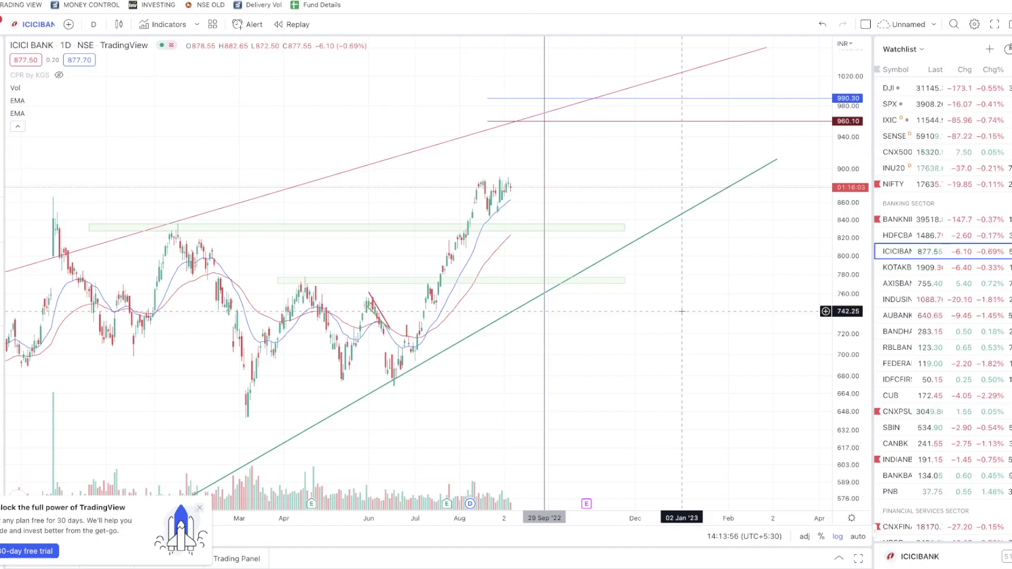
scroll(623, 343, up, 1)
drag(582, 341, 610, 353)
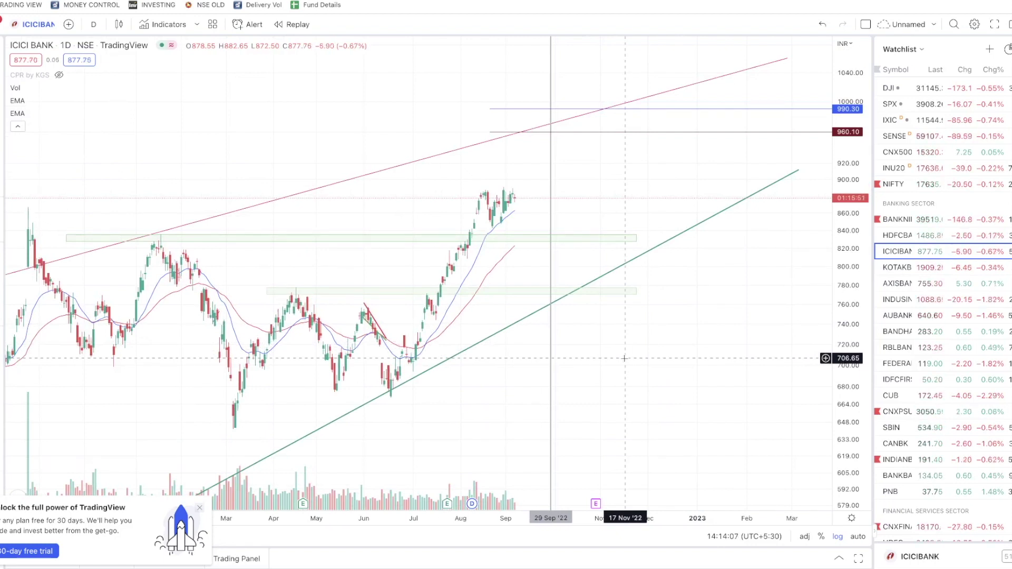
scroll(624, 359, right, 2)
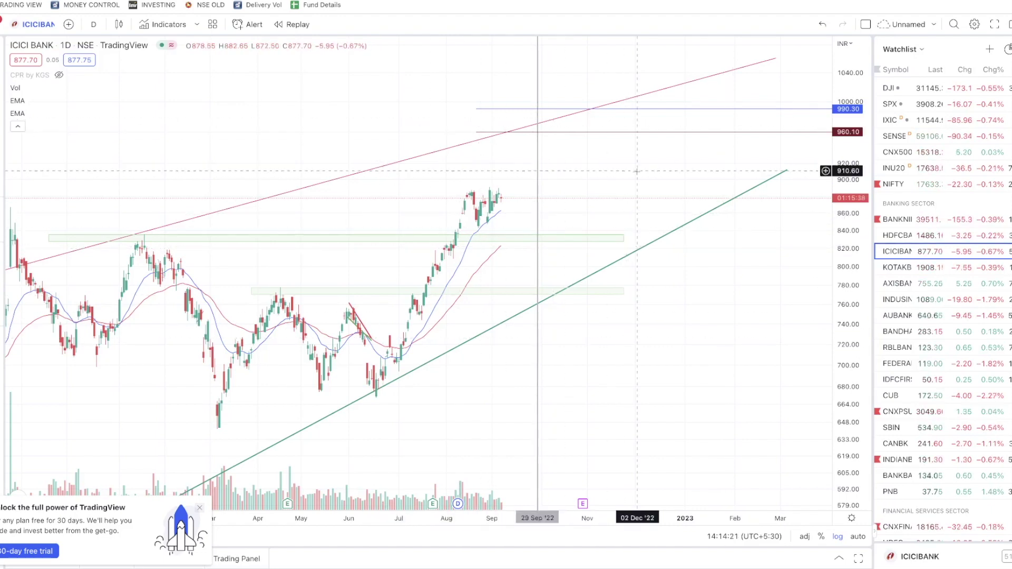
- Switch to the Axis Bank daily chart and examine the swings between the falling green trendline and the pink supply zone
key(Down)
key(Down)
scroll(737, 304, up, 1)
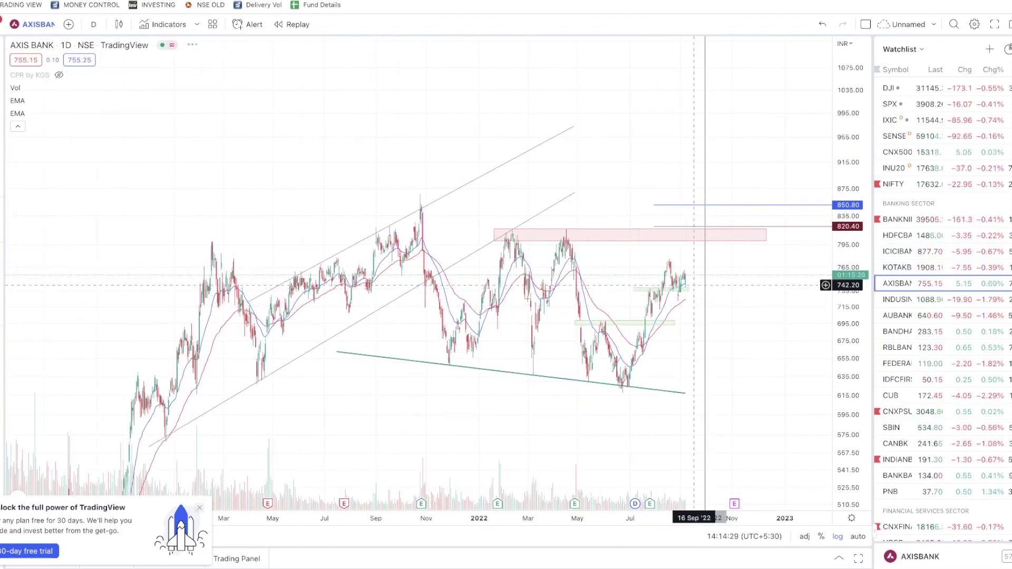
scroll(659, 300, up, 1)
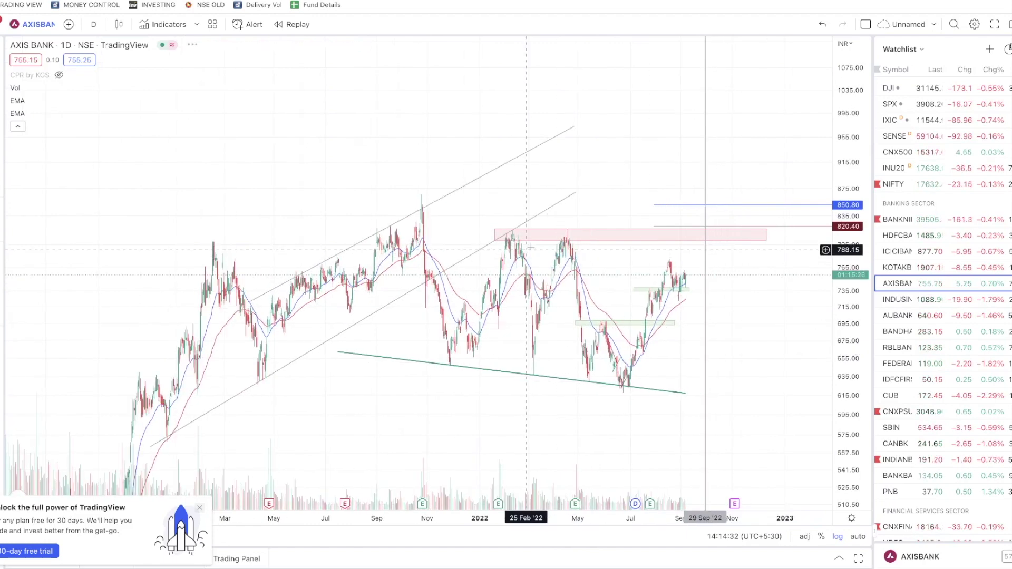
scroll(520, 238, up, 2)
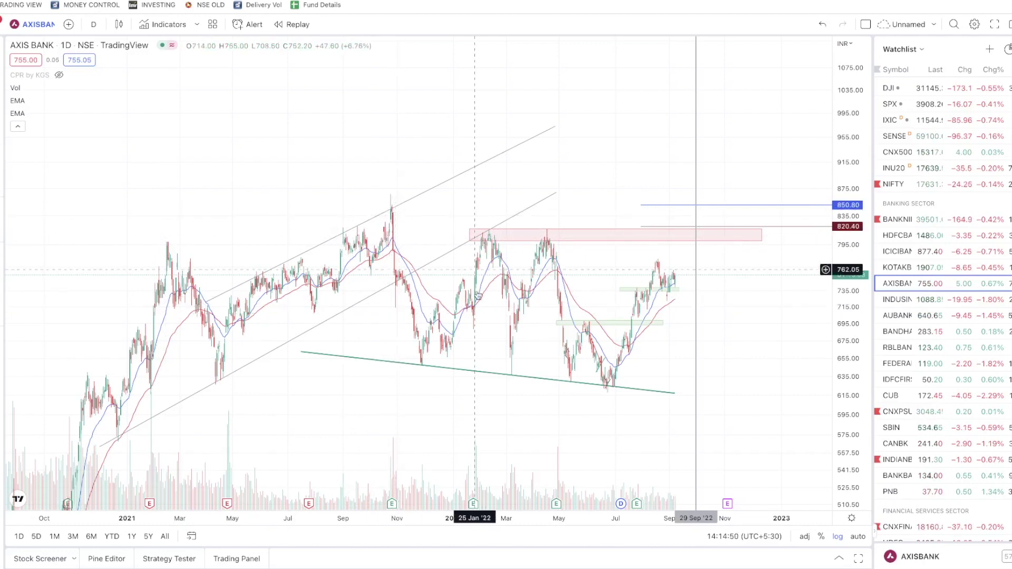
- Examine Axis Bank's recent candles against the supply zone and the 820.40 and 850.80 levels, selecting the 850.80 line
scroll(483, 321, up, 3)
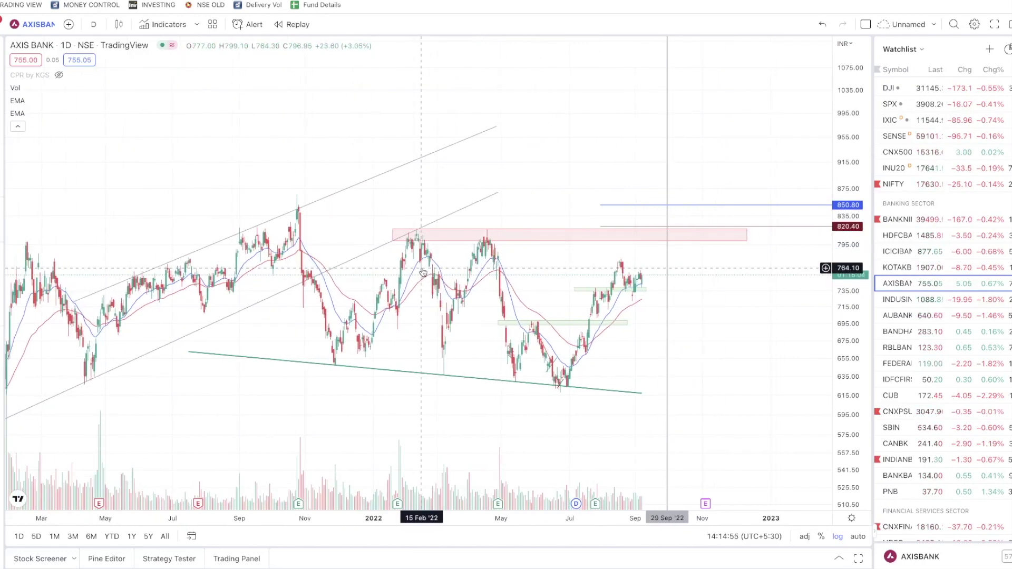
scroll(620, 306, up, 3)
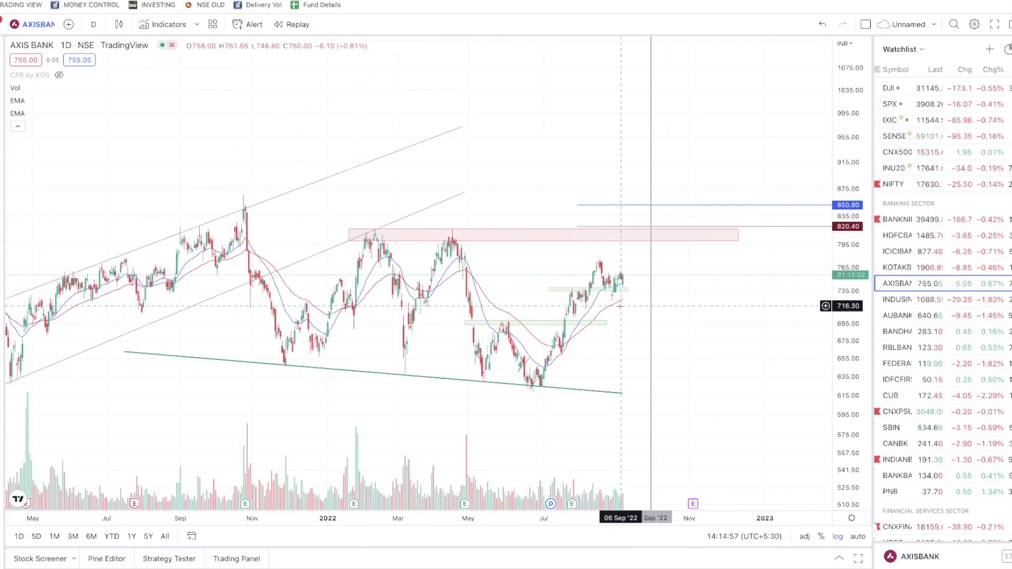
scroll(620, 305, up, 3)
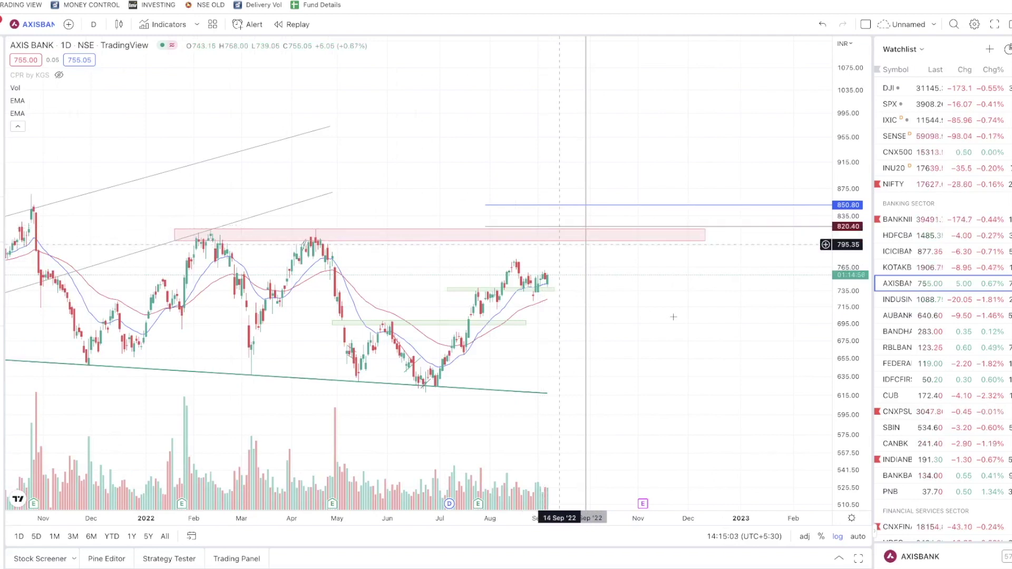
drag(847, 343, 846, 258)
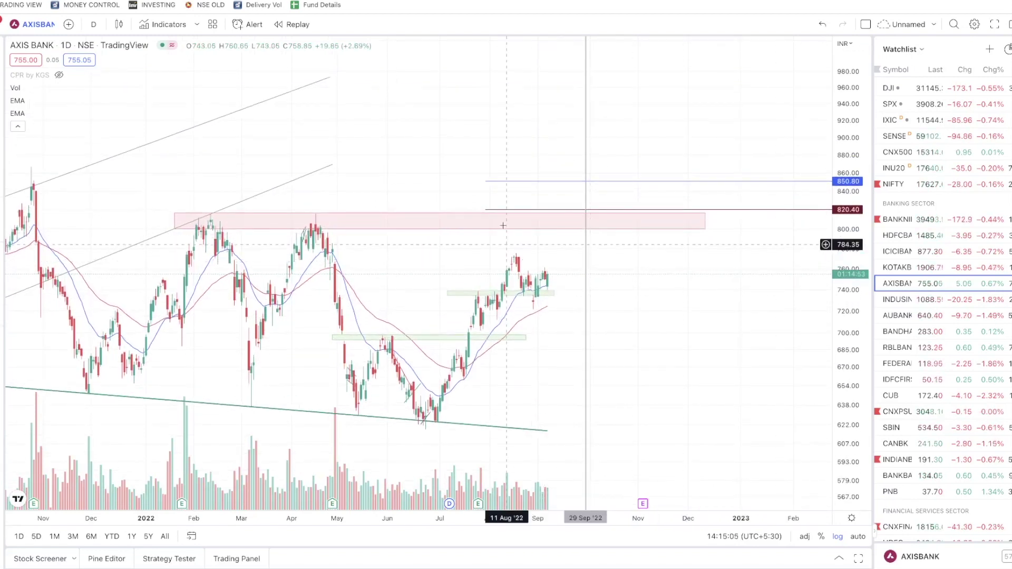
click(506, 210)
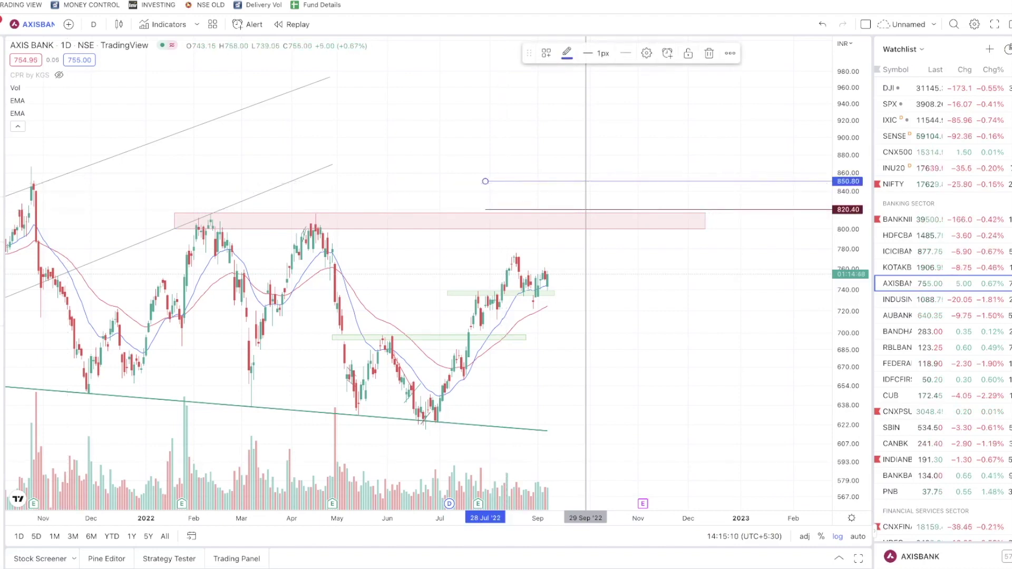
- Switch to the State Bank of India daily chart and examine its swings between the rising trendlines and the pink supply zone
click(896, 427)
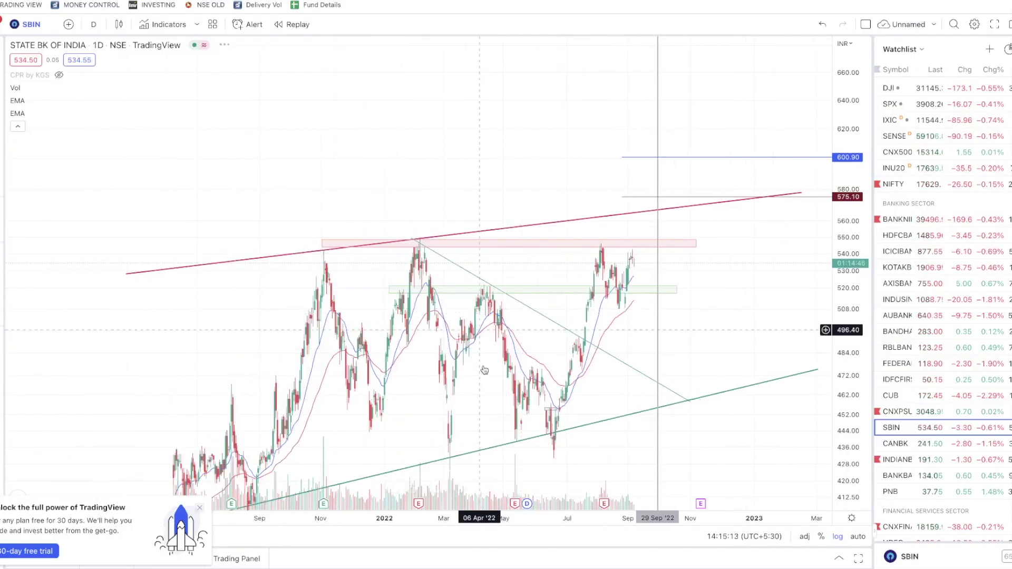
scroll(781, 295, down, 3)
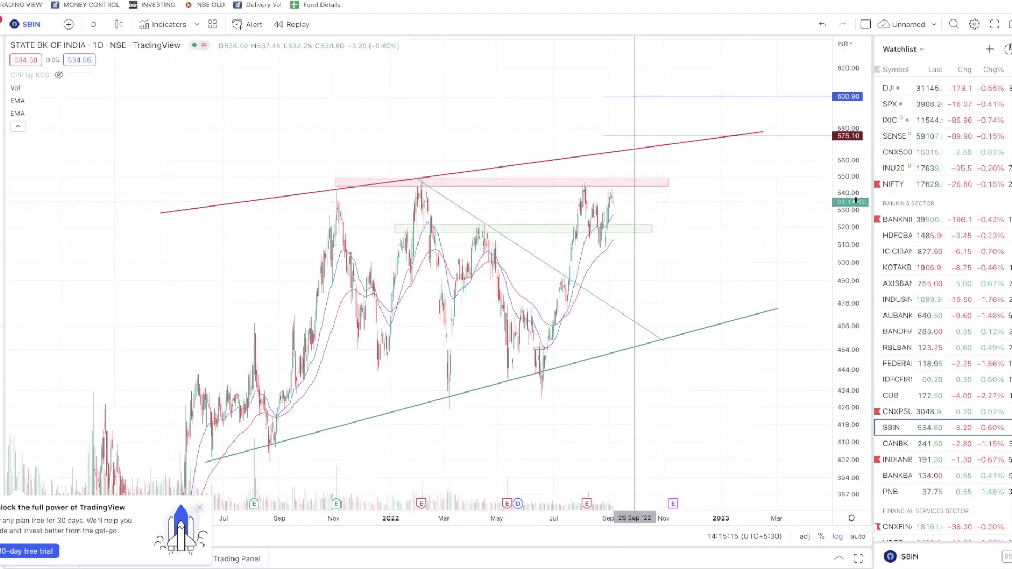
drag(857, 201, 856, 226)
drag(503, 209, 548, 209)
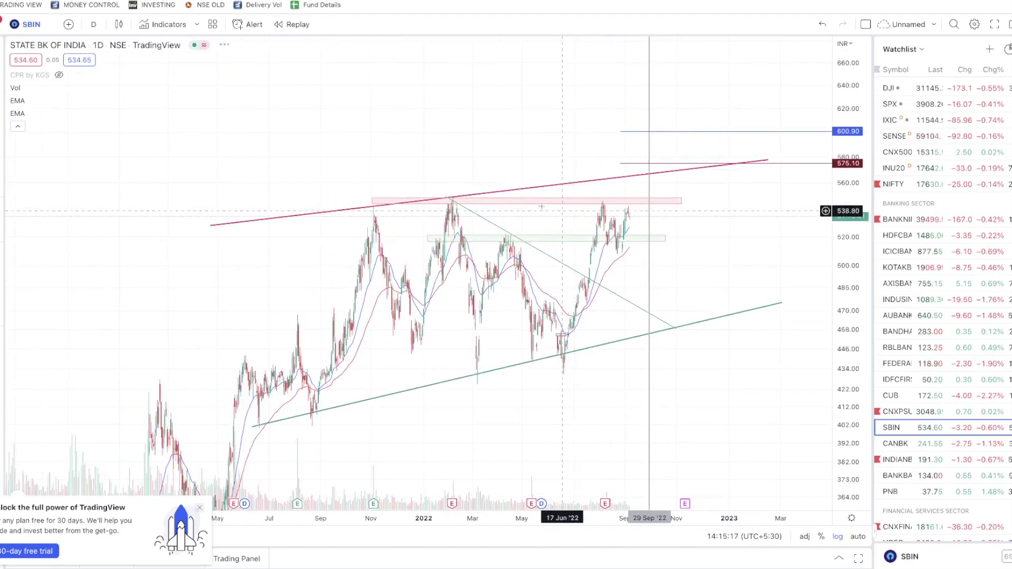
click(390, 207)
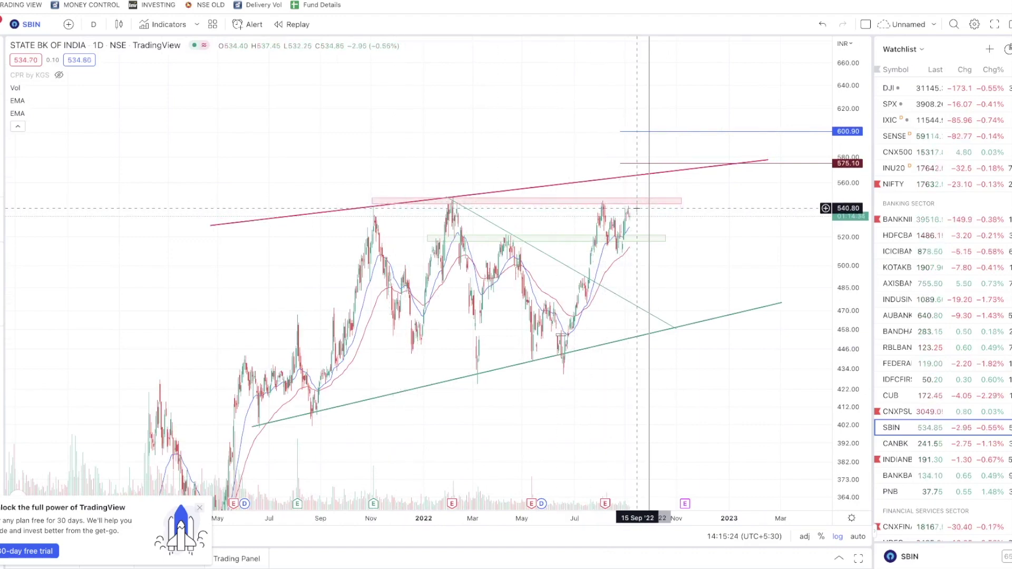
scroll(636, 207, up, 2)
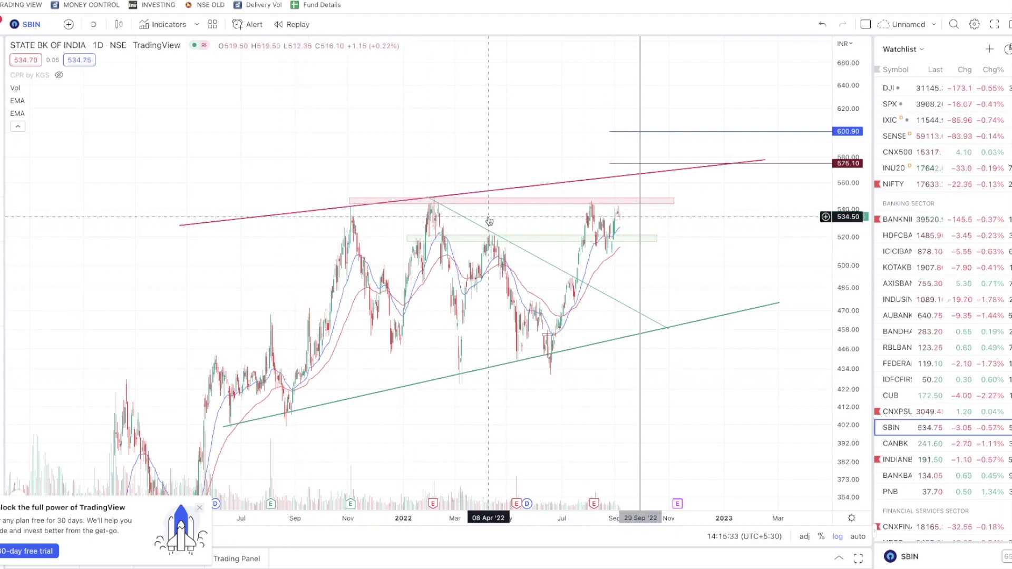
scroll(608, 186, right, 3)
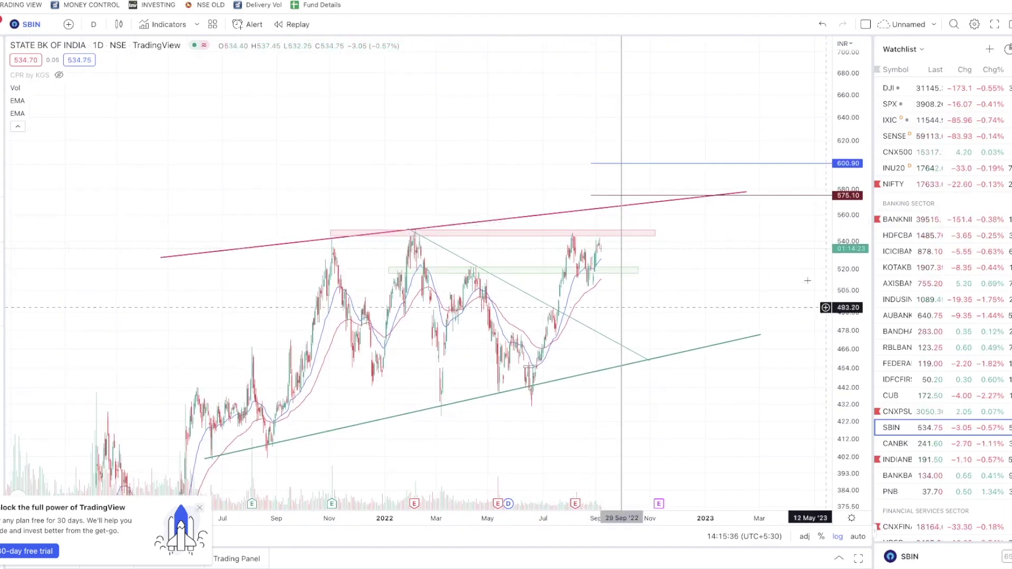
- Examine SBI's recent candles against the 575.10 and 600.90 levels, selecting the red rising trendline and the 575.10 line
scroll(702, 253, up, 4)
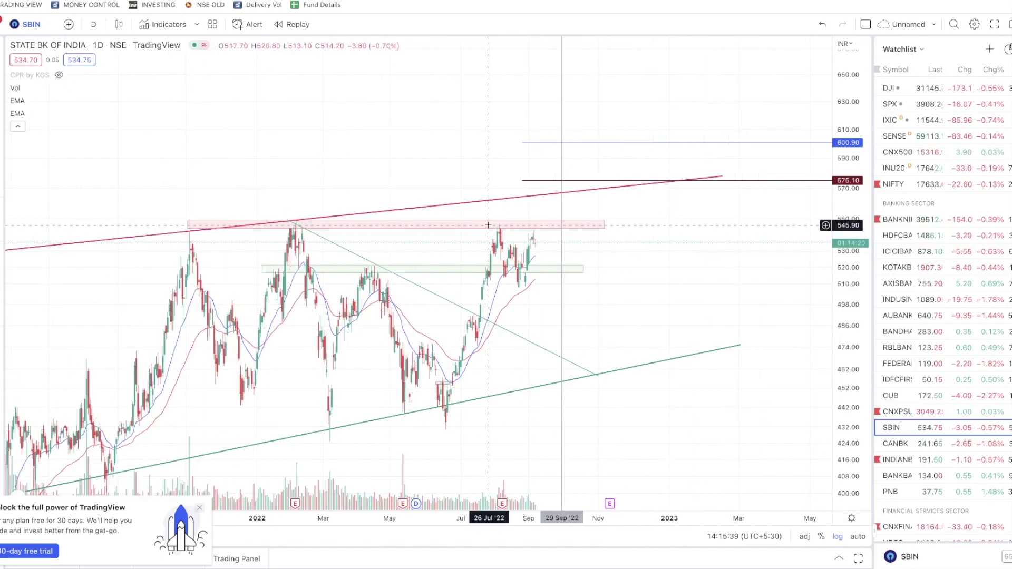
scroll(539, 224, down, 1)
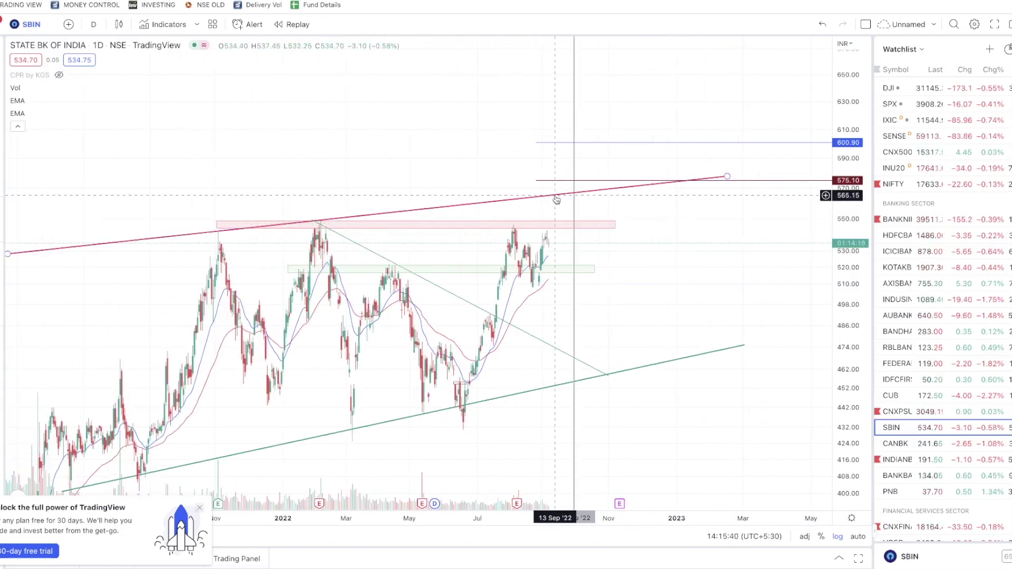
click(555, 198)
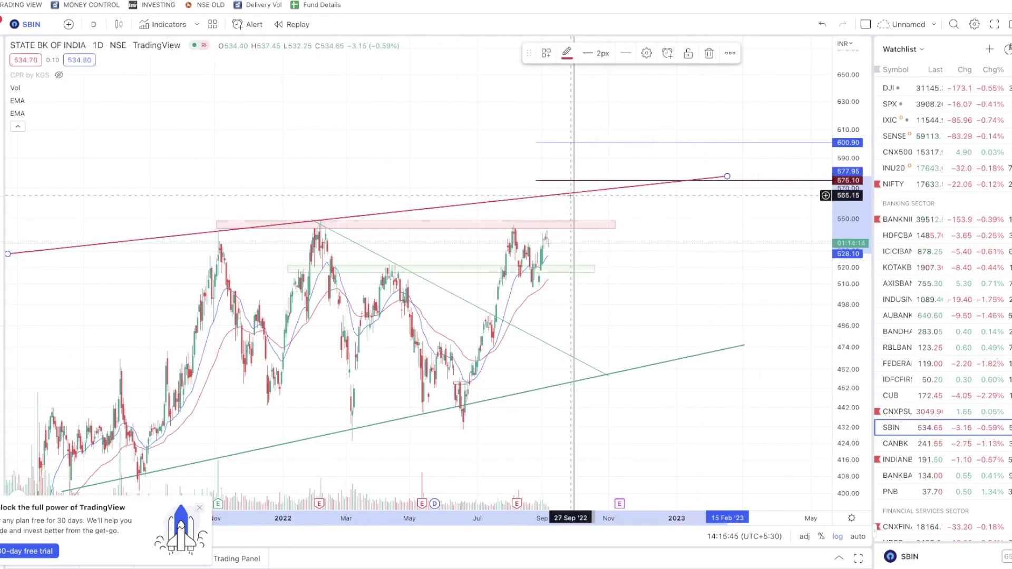
scroll(635, 256, up, 2)
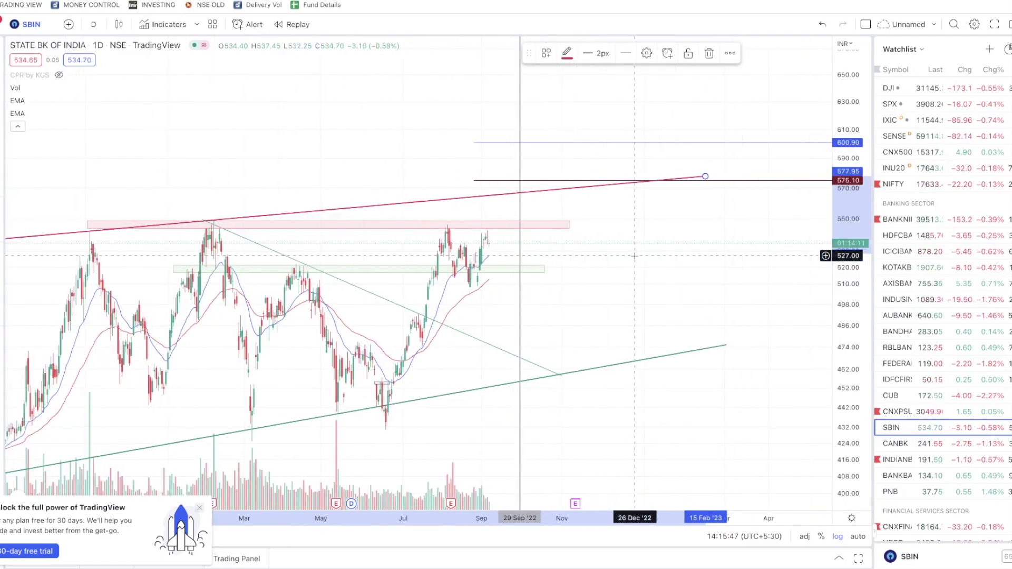
click(635, 256)
scroll(634, 256, up, 3)
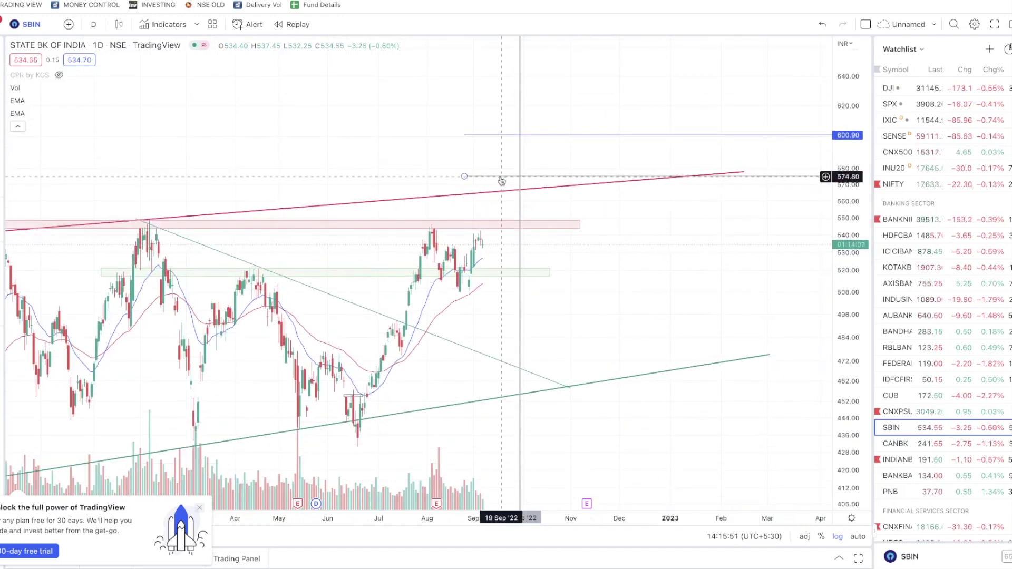
click(501, 178)
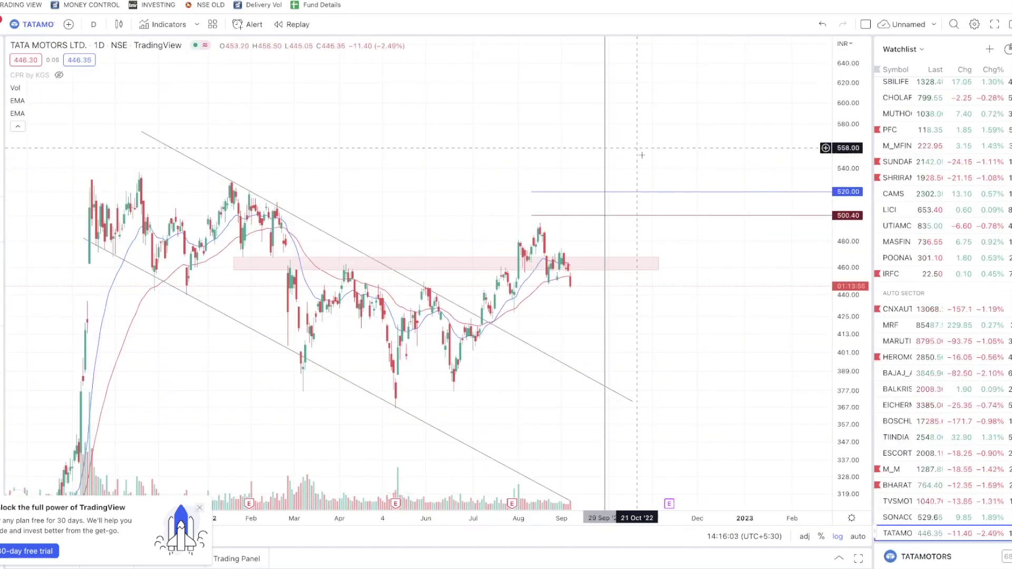
- Examine Tata Motors' falling channel and its 500.40 and 520.00 levels, and go back through the auto stocks past TVS Motor
scroll(484, 198, down, 2)
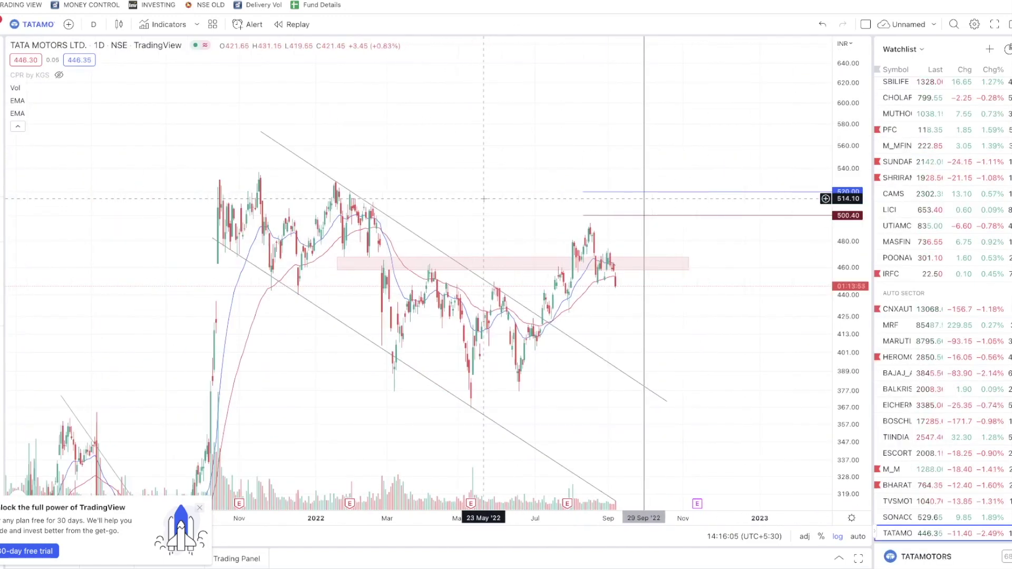
scroll(484, 199, up, 1)
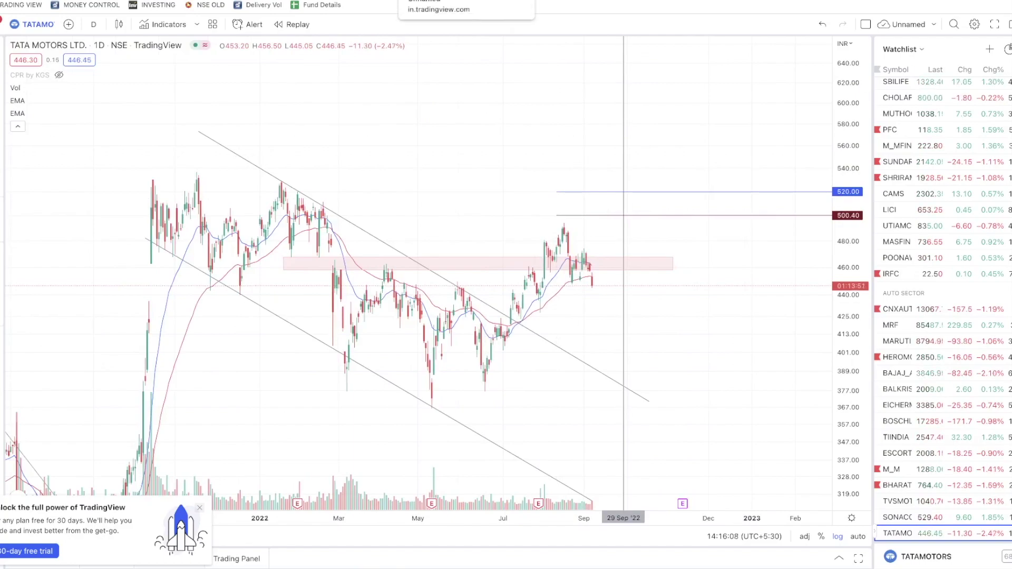
key(Up)
key(Up)
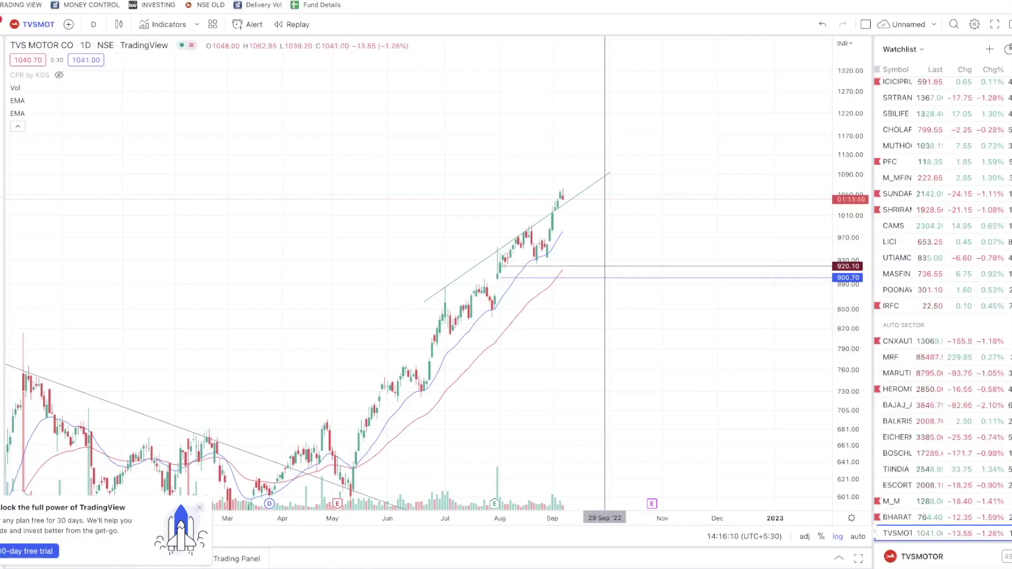
key(Up)
key(Up)
key(Up)
- Step forward through the auto stocks to Ashok Leyland and examine its daily chart against the rising red trendline
key(Down)
key(Down)
key(Down)
key(Down)
key(Down)
key(Down)
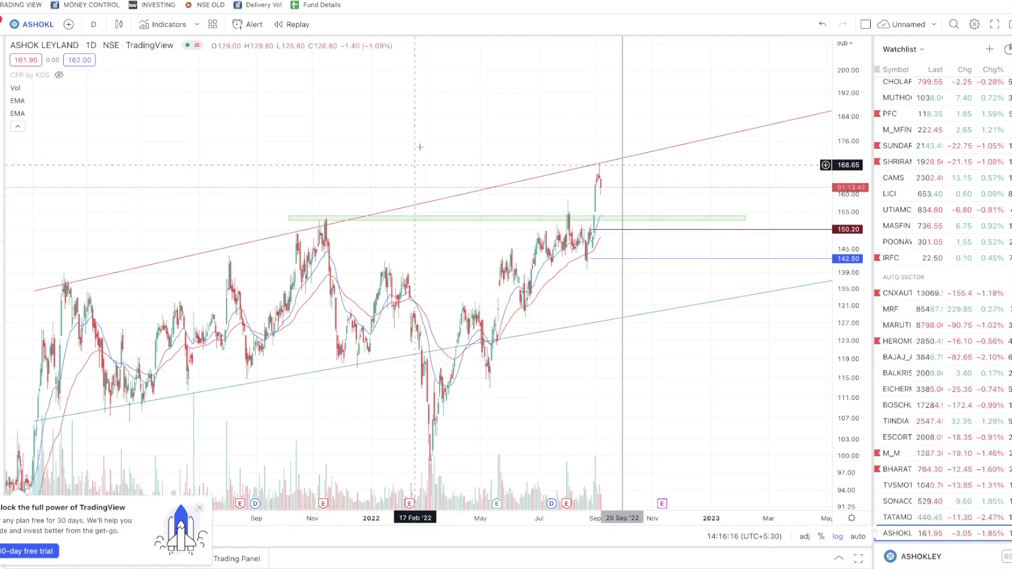
scroll(414, 139, down, 1)
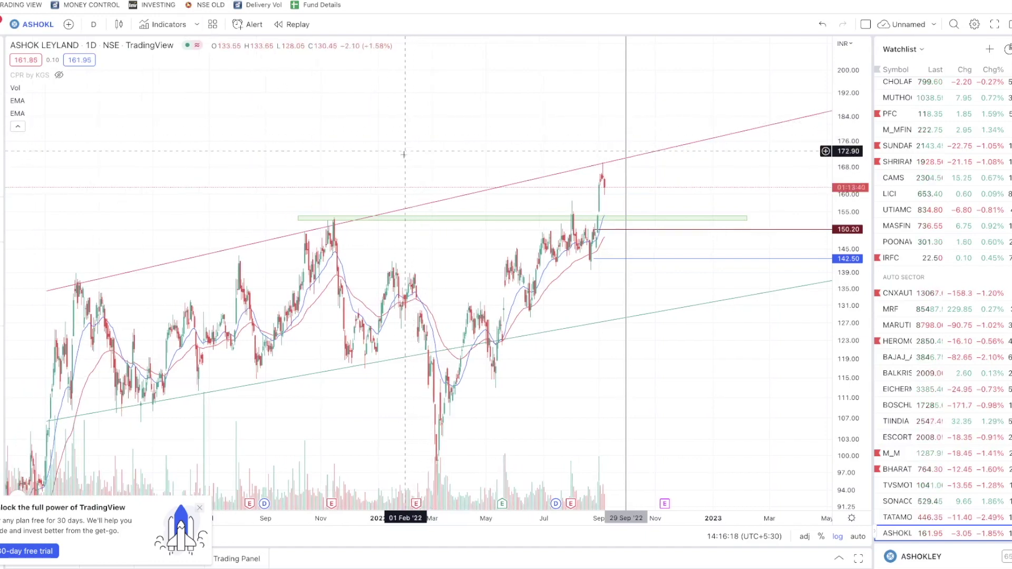
drag(386, 153, 390, 157)
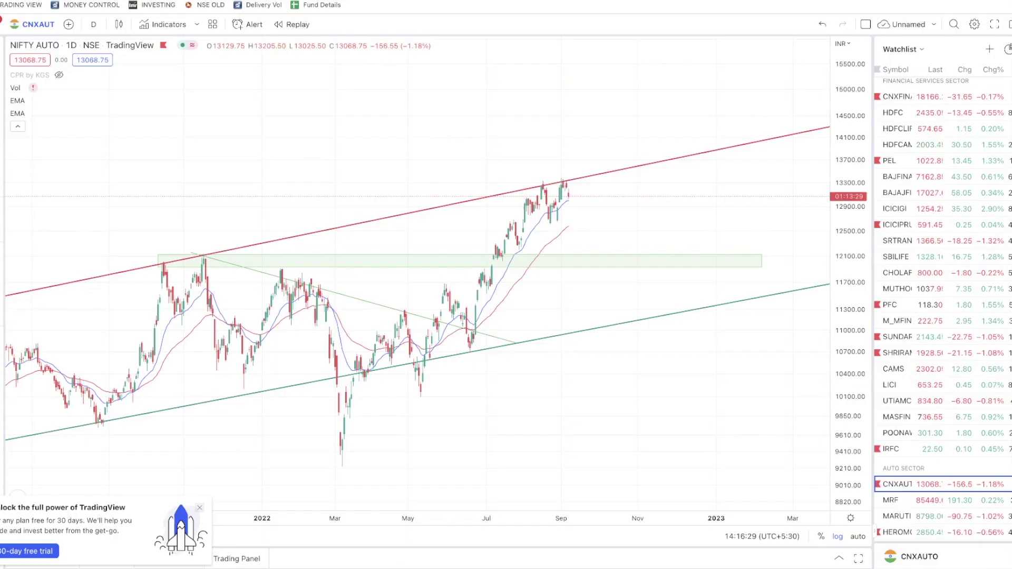
- Examine the Nifty Auto daily chart between the rising red and green trendlines, from the 2021 swings to the latest candles
scroll(669, 375, down, 5)
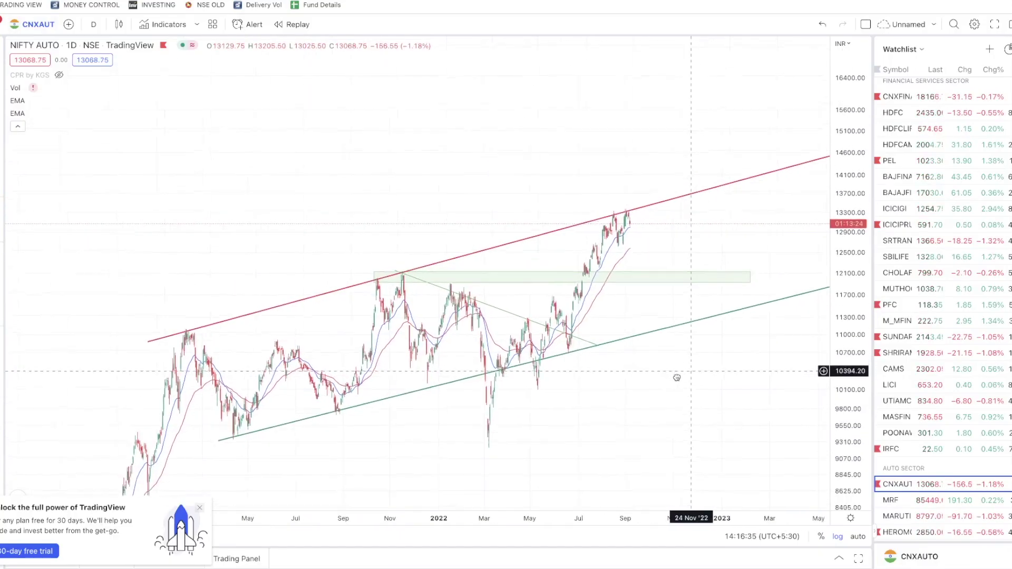
scroll(669, 376, up, 3)
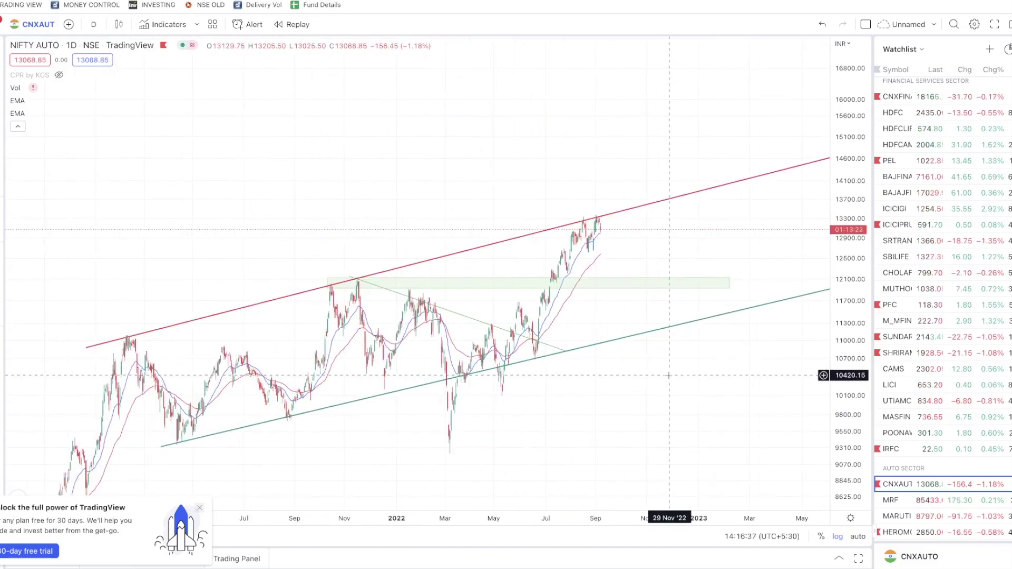
scroll(669, 375, up, 1)
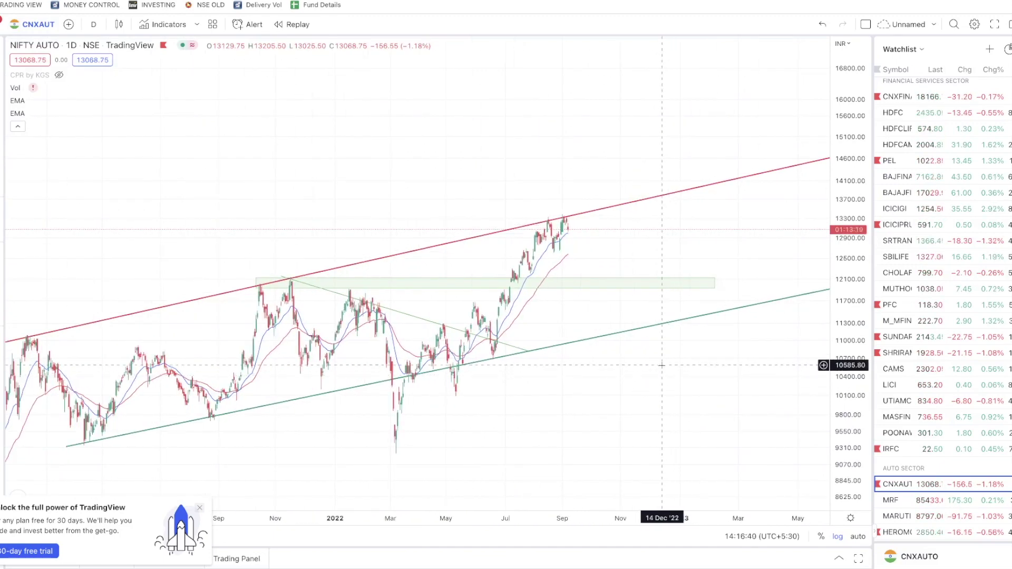
scroll(541, 224, up, 2)
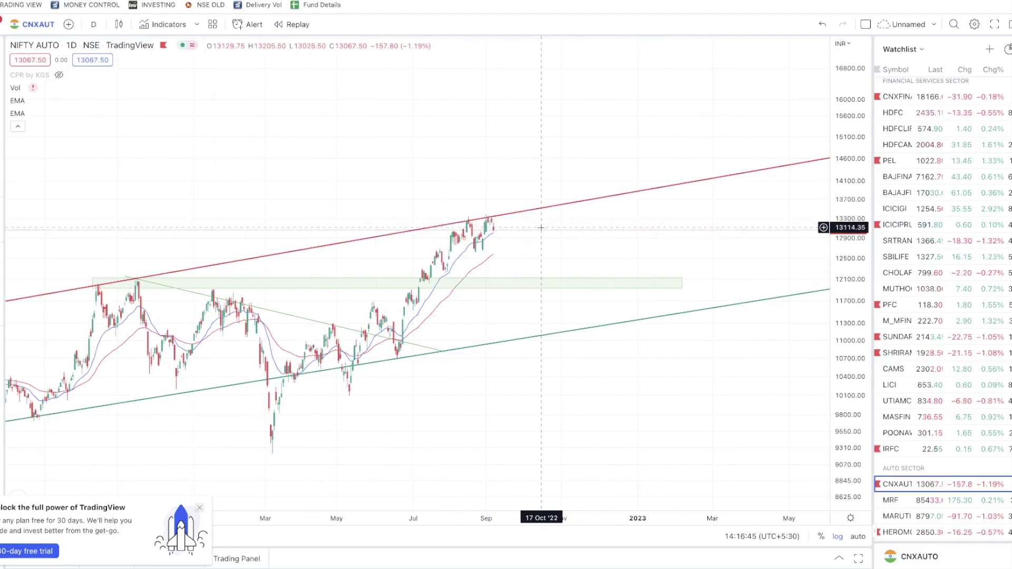
scroll(537, 227, up, 4)
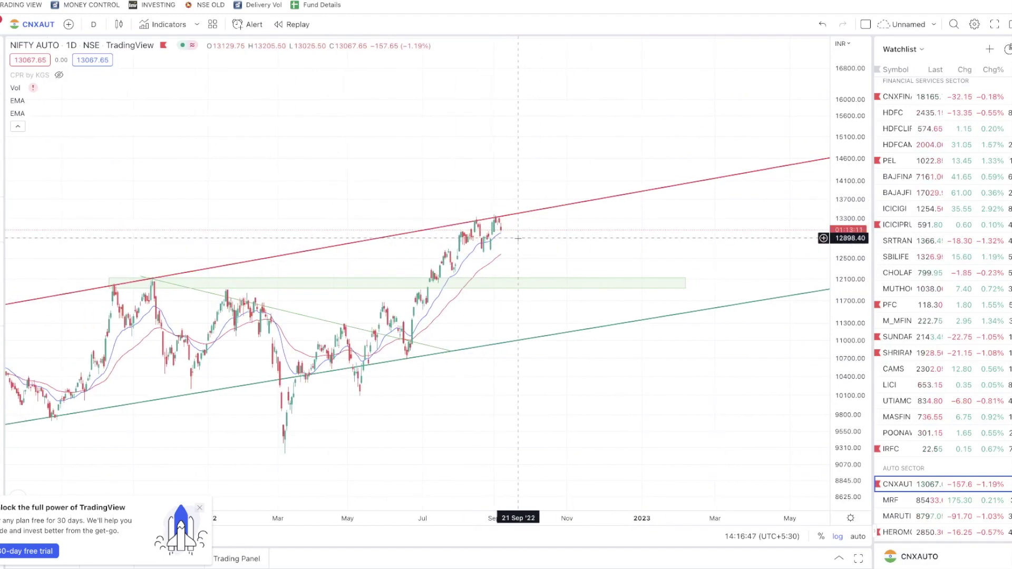
scroll(518, 238, up, 3)
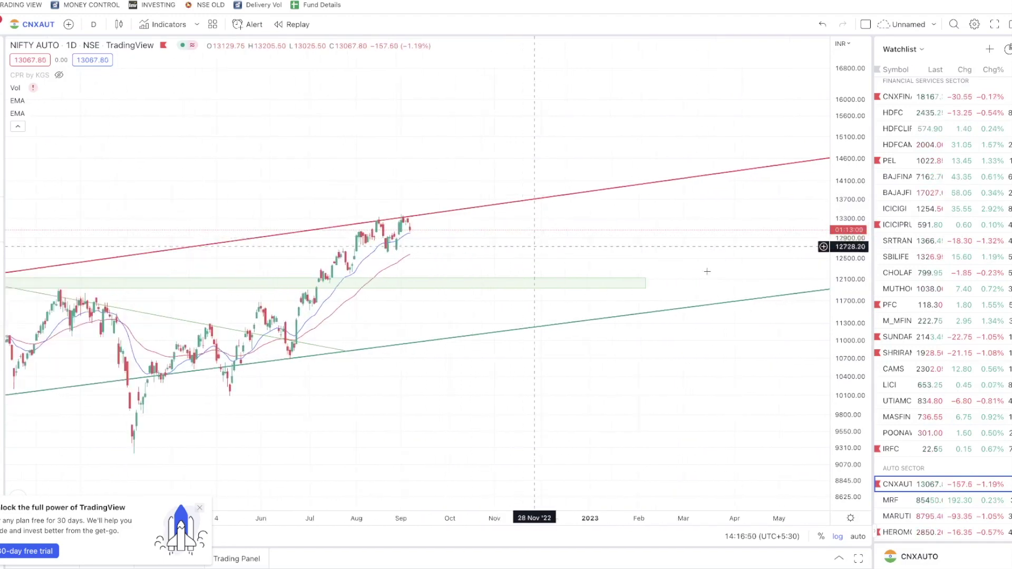
scroll(509, 215, up, 3)
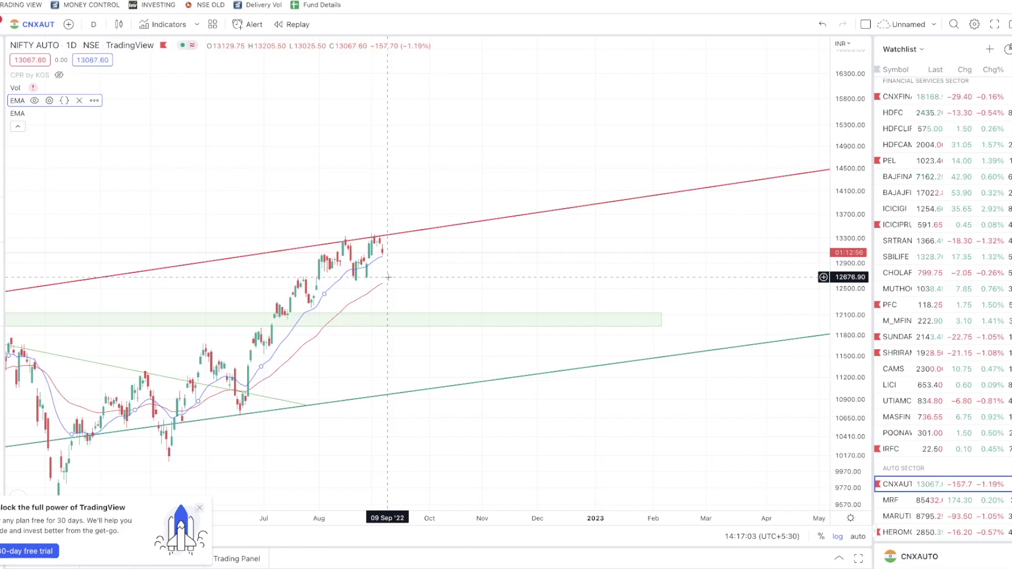
- Select Nifty Auto's green demand zone and examine the room between it, the latest candles and the red trendline
click(403, 318)
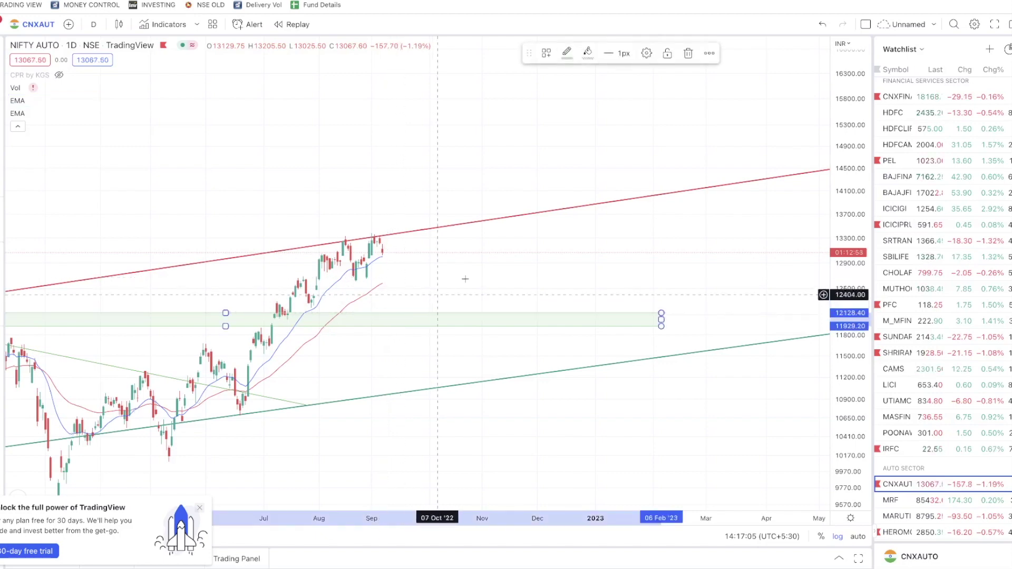
scroll(554, 271, down, 5)
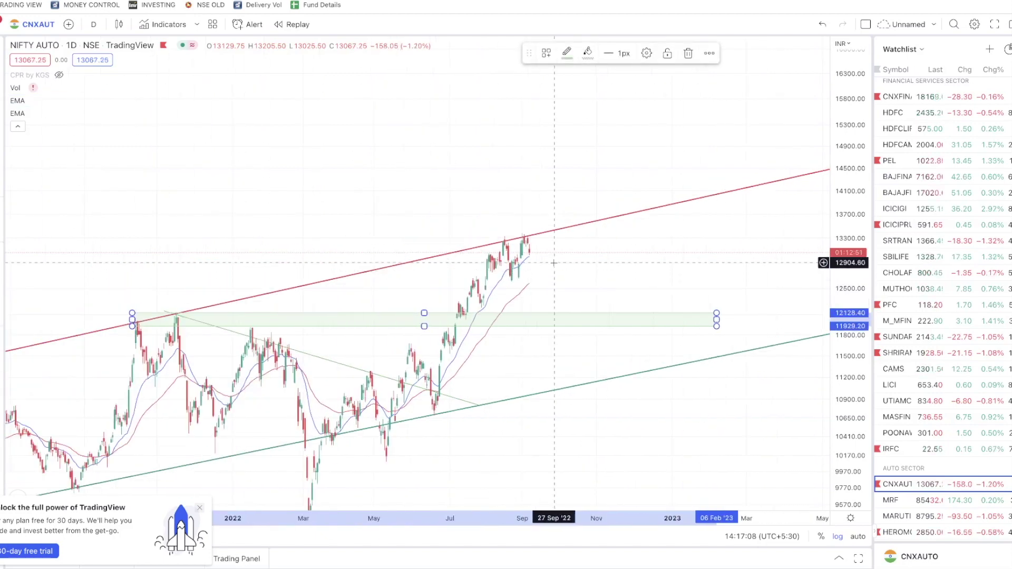
scroll(606, 280, down, 2)
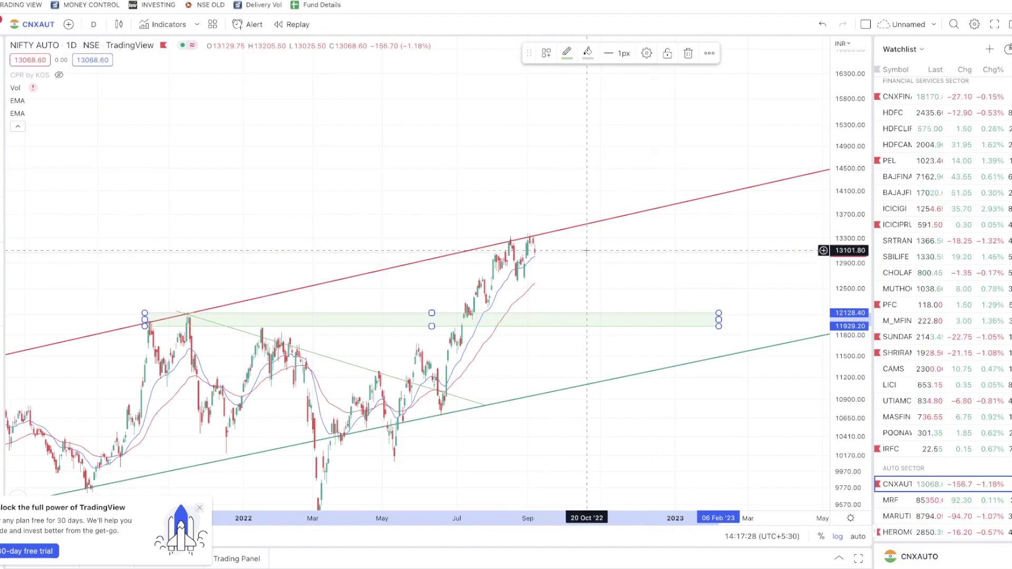
scroll(587, 257, up, 4)
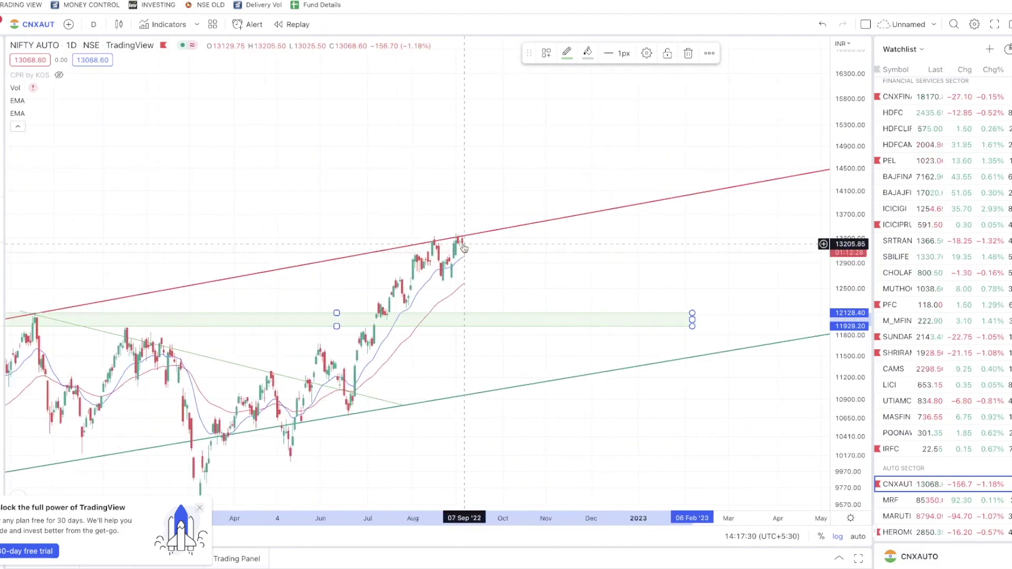
scroll(495, 261, down, 1)
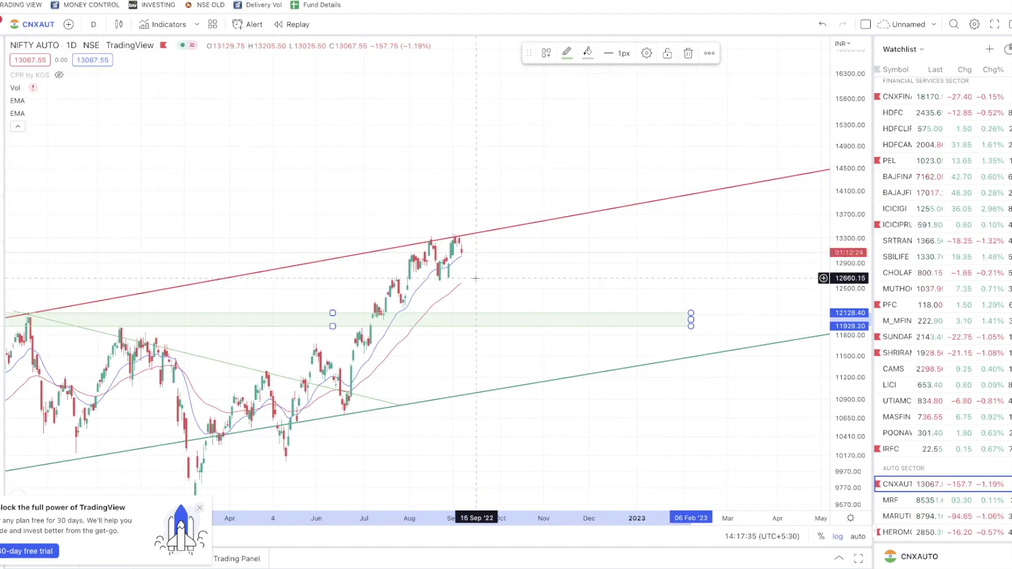
scroll(492, 257, up, 1)
- Return to the Ashok Leyland daily chart and examine the green breakout zone and the 150.20 and 142.50 levels below price
mouse_move(560, 1)
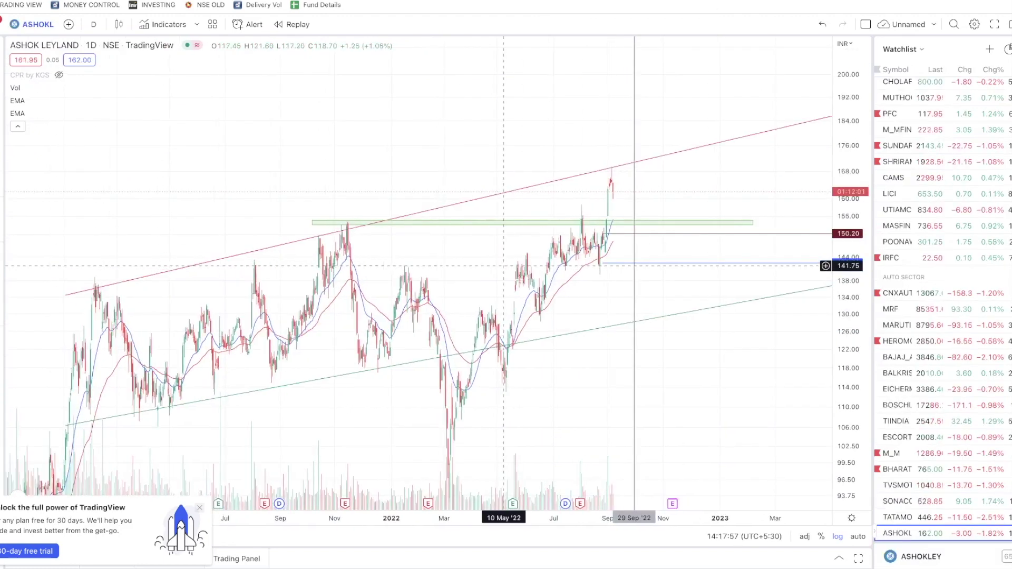
drag(646, 346, 695, 345)
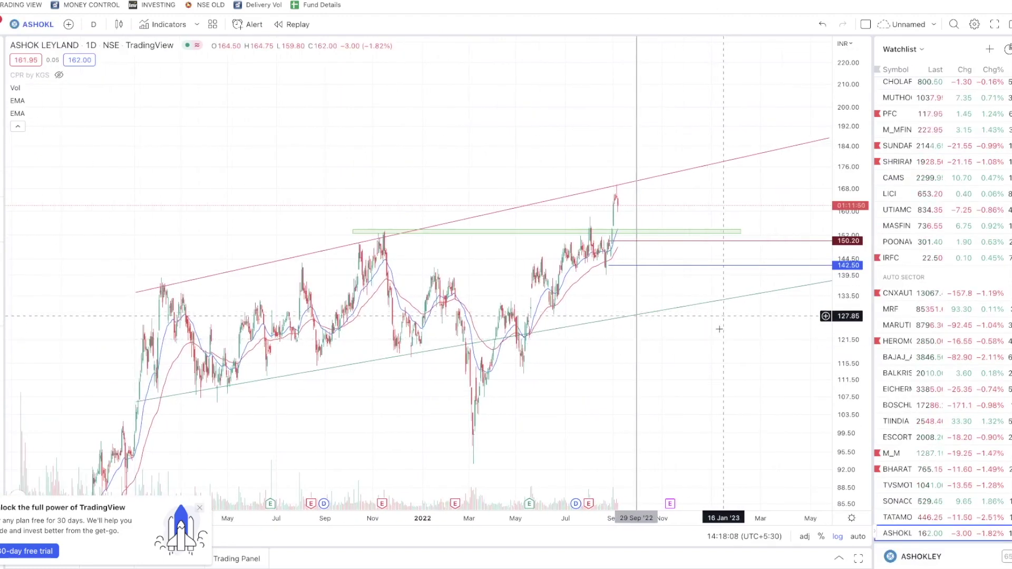
scroll(720, 329, down, 1)
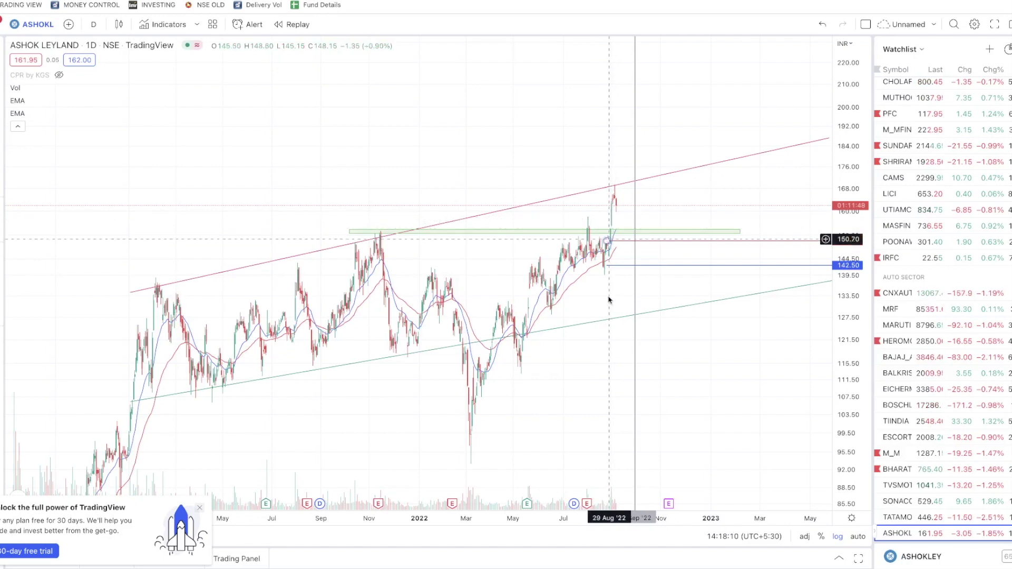
scroll(609, 299, up, 3)
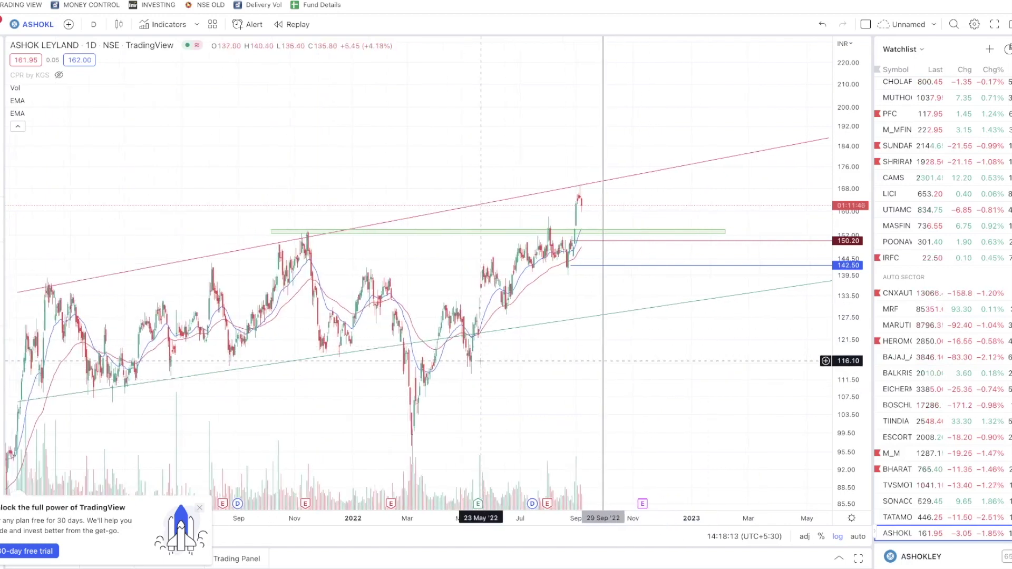
scroll(481, 361, up, 3)
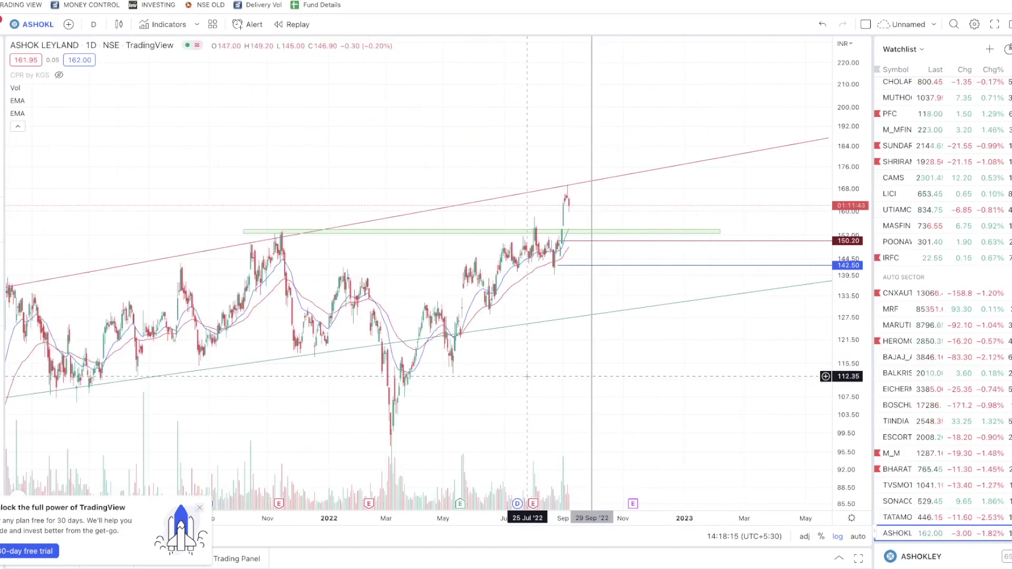
- Examine Ashok Leyland's daily chart between the rising red and green trendlines, from the 2021 swings to the latest candles
scroll(529, 365, down, 2)
scroll(344, 411, down, 1)
scroll(345, 411, left, 2)
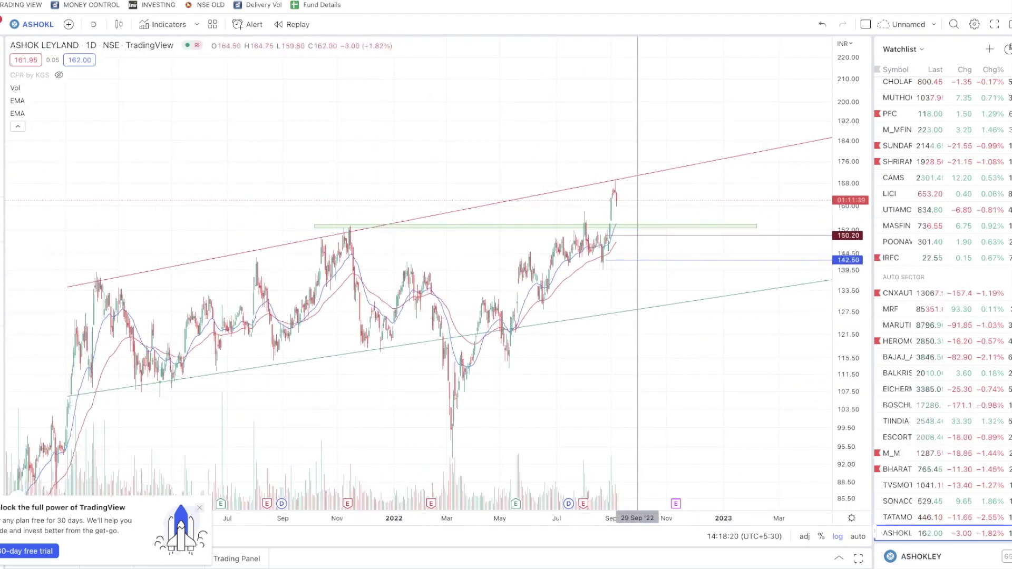
scroll(582, 303, up, 3)
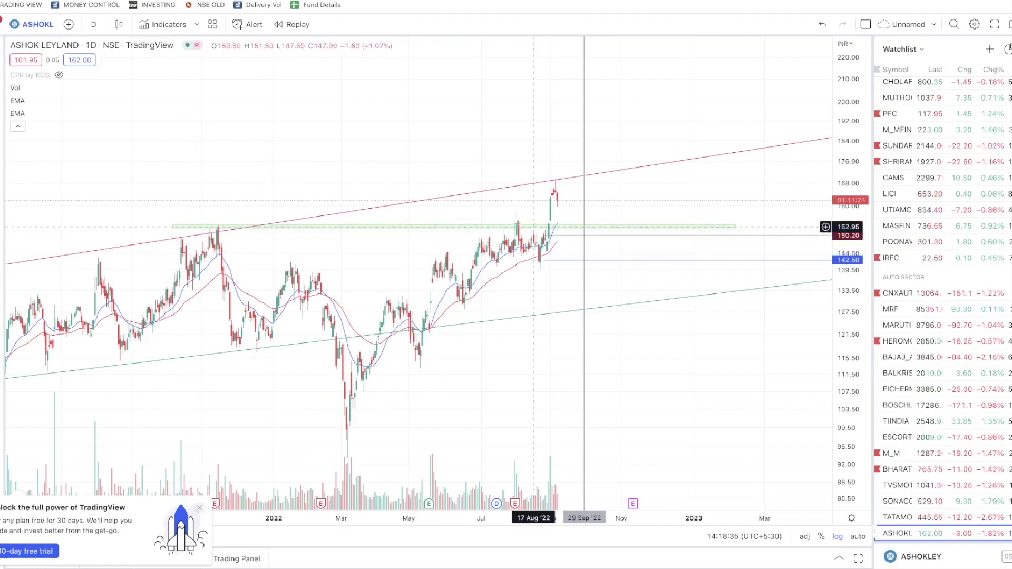
scroll(564, 276, up, 4)
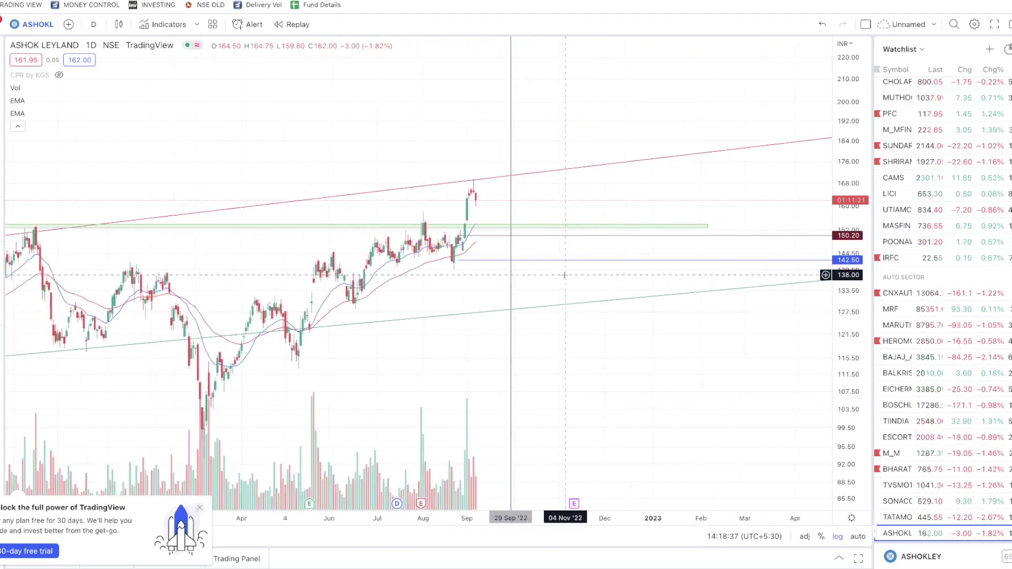
drag(850, 310, 850, 279)
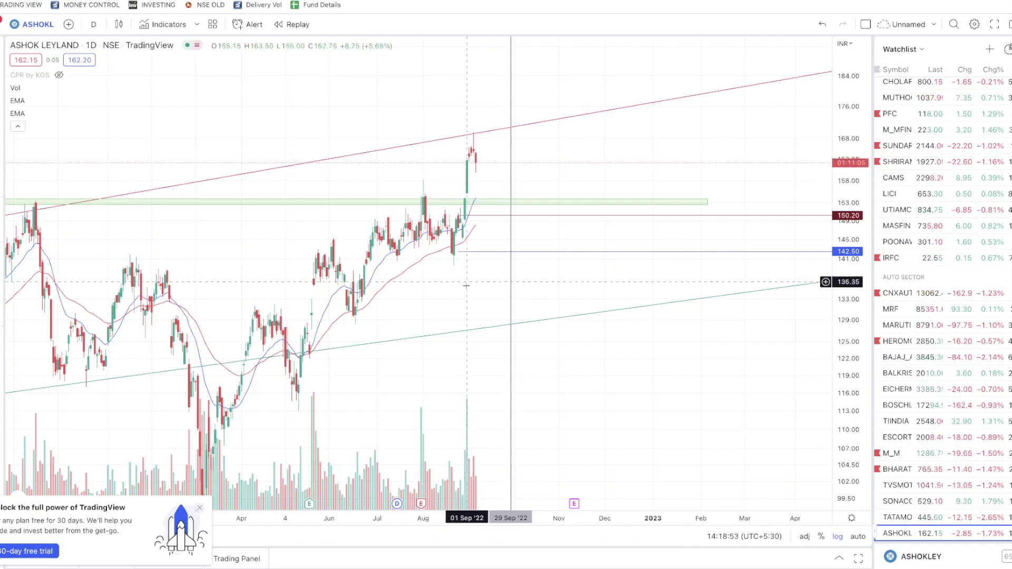
- Examine Ashok Leyland's latest candles against the red trendline and the cushion provided by the green zone, 150.20 and 142.50 levels
scroll(459, 289, down, 2)
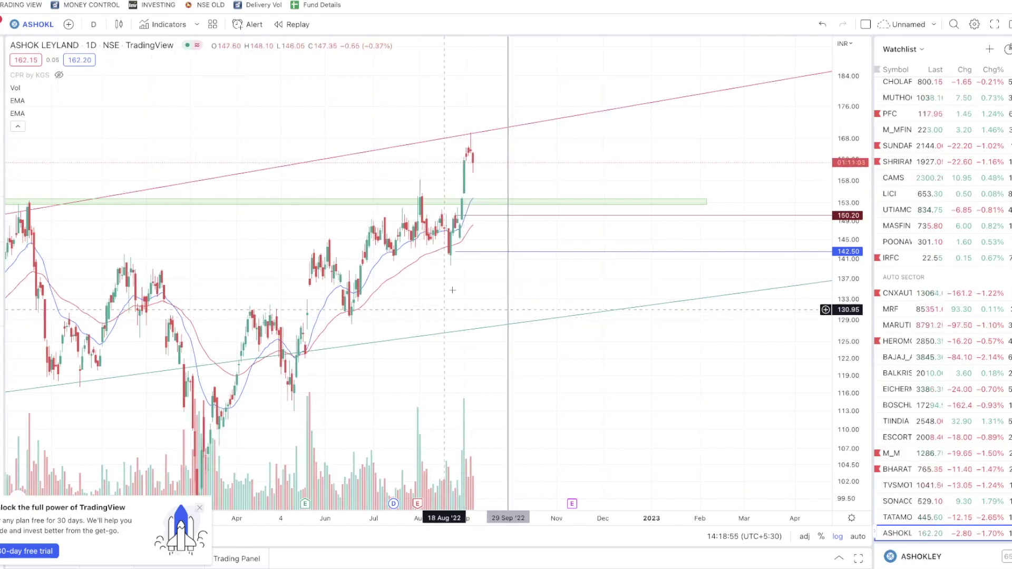
scroll(440, 313, down, 2)
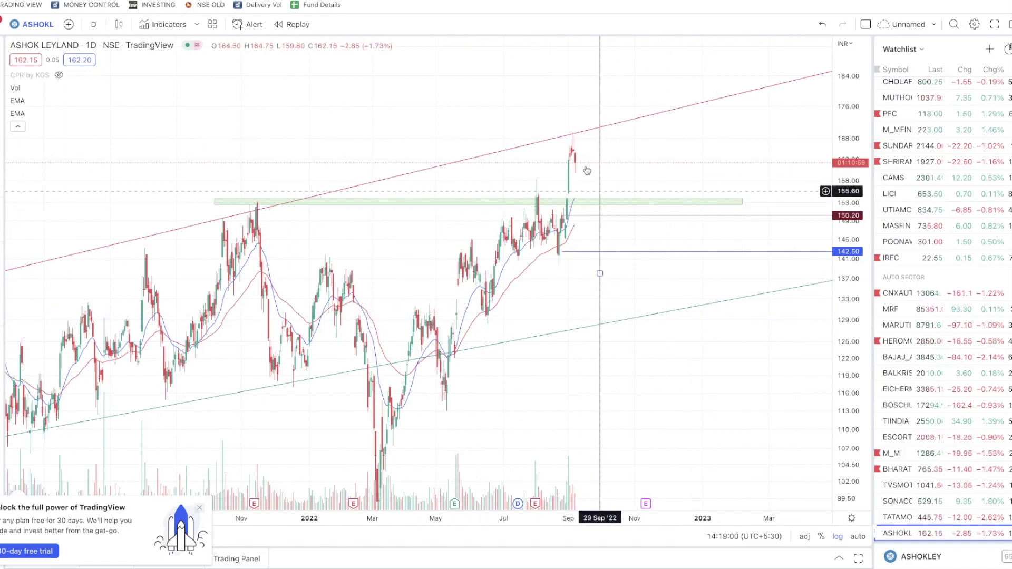
scroll(586, 165, down, 2)
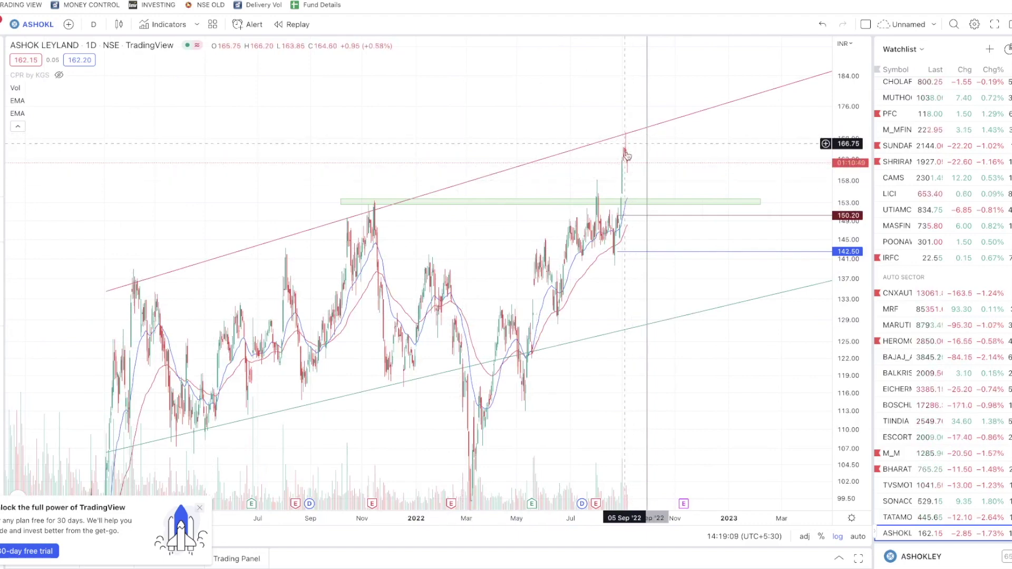
drag(660, 252, 596, 211)
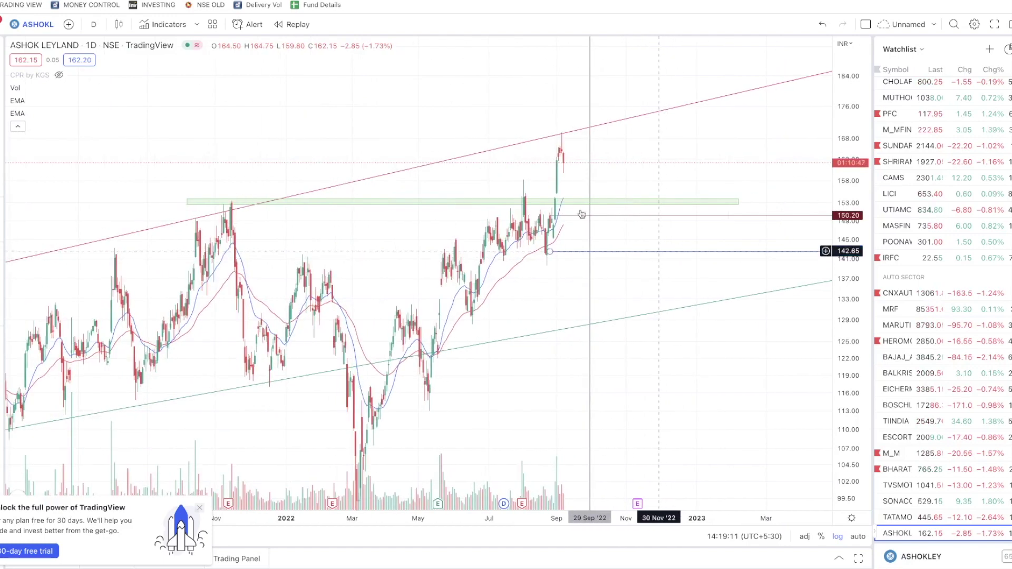
click(564, 204)
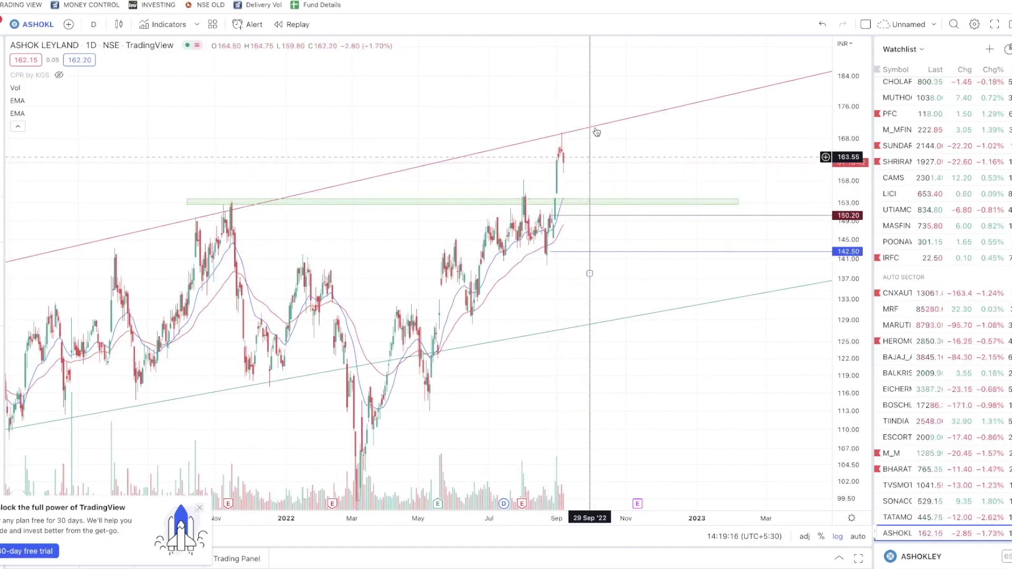
scroll(566, 202, up, 1)
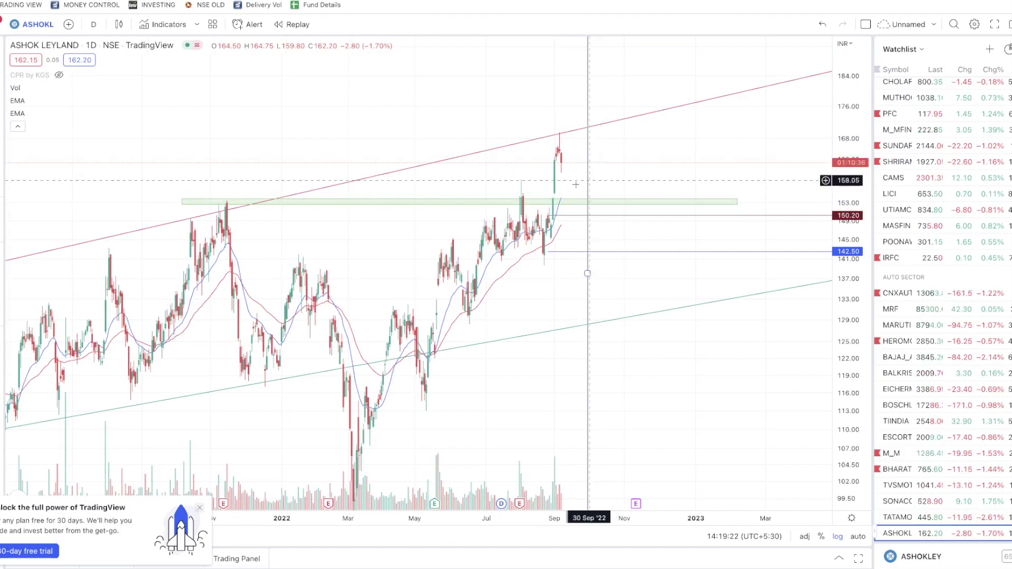
scroll(588, 237, down, 3)
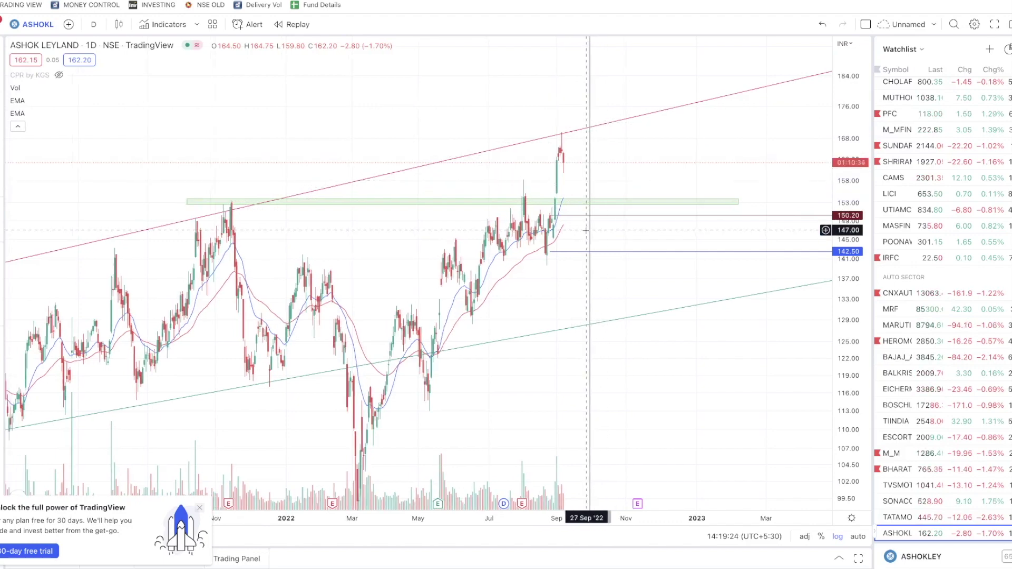
click(563, 215)
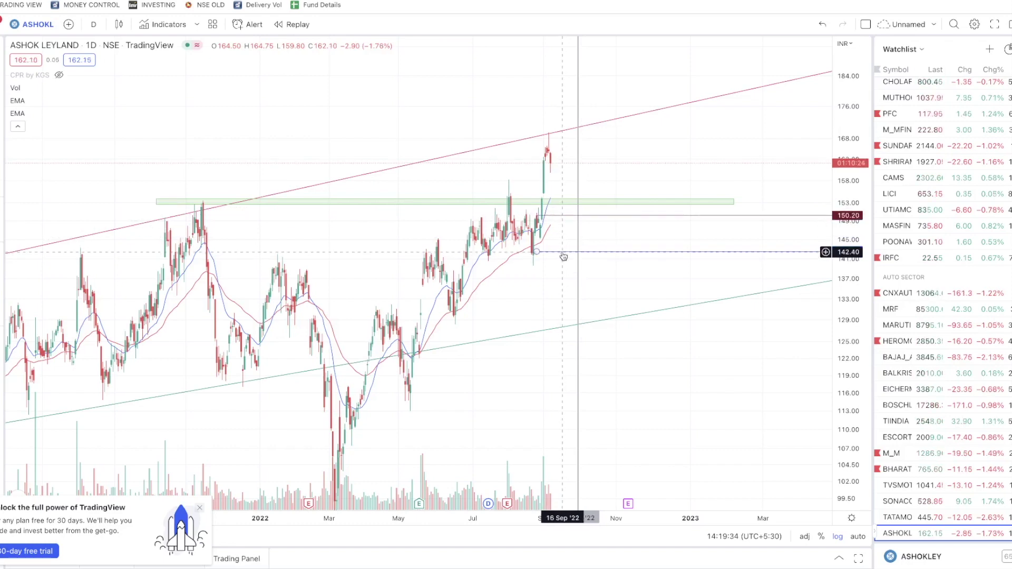
- Step back through the auto stocks to TVS Motor and hide both EMAs on its daily chart
key(Up)
key(Up)
key(Up)
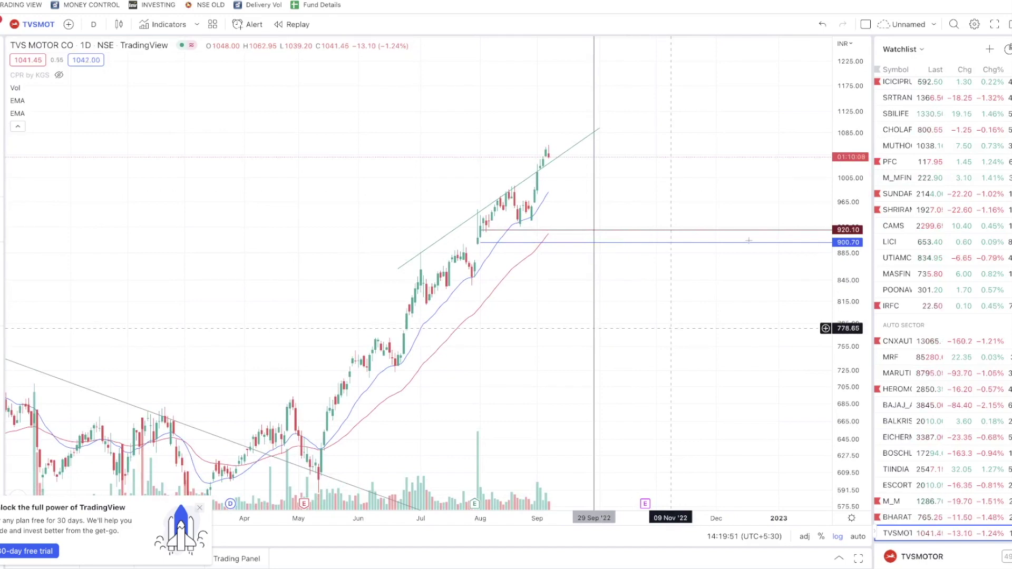
drag(846, 144, 844, 240)
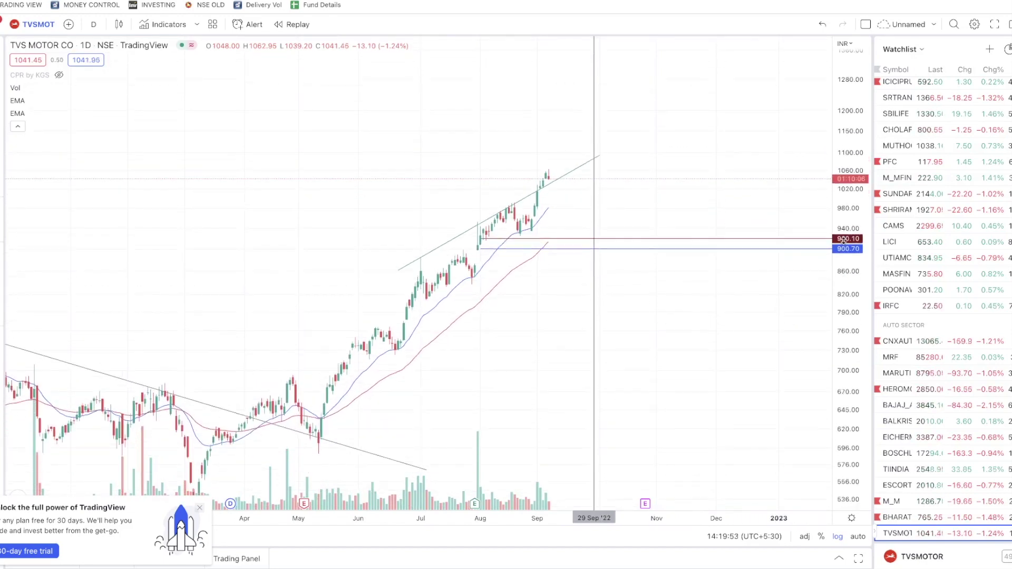
click(34, 100)
click(35, 114)
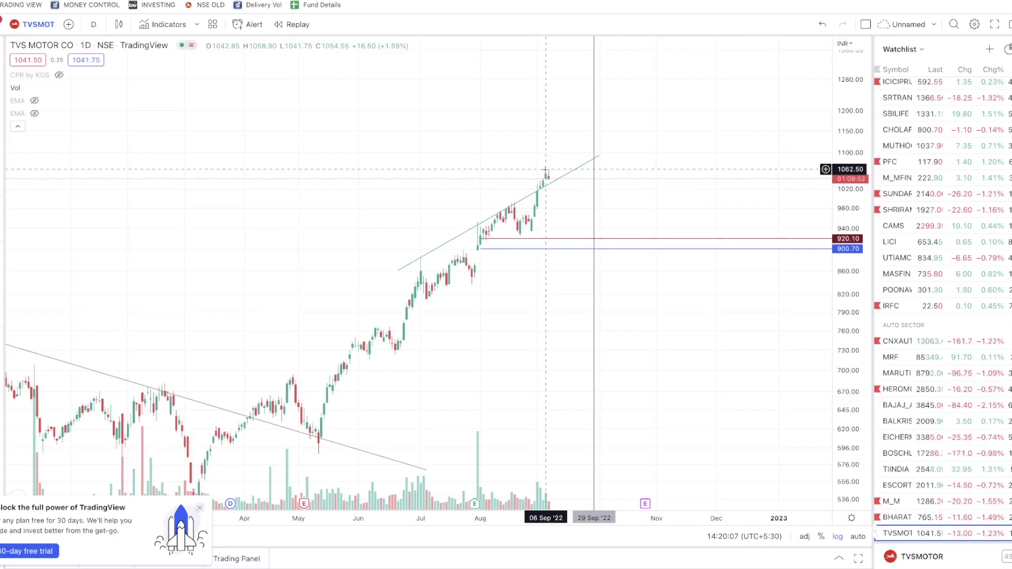
- Examine TVS Motor's latest candles against the rising green trendline and the earlier falling trendline
drag(524, 311, 519, 311)
click(446, 246)
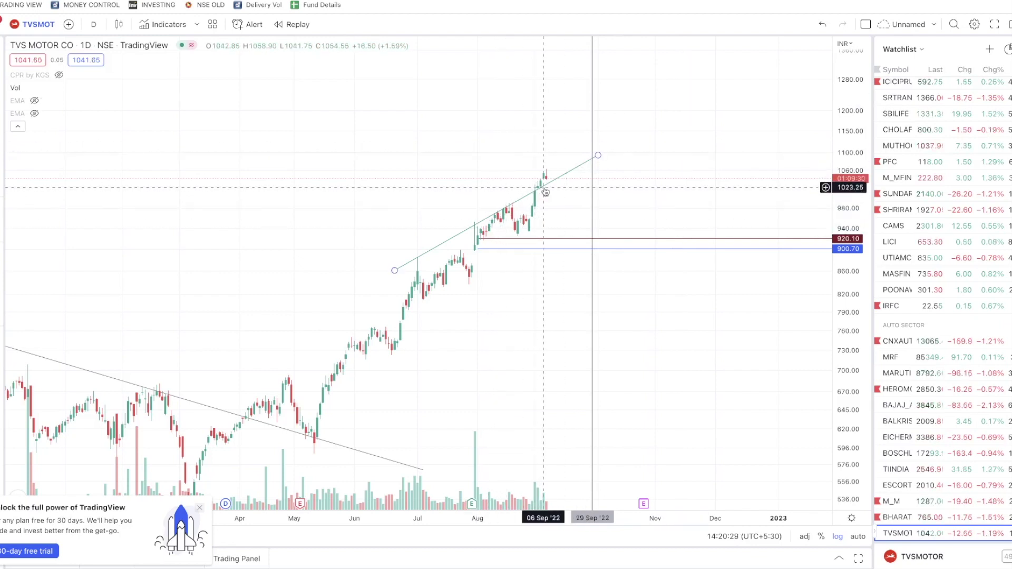
scroll(571, 232, left, 3)
scroll(571, 232, left, 5)
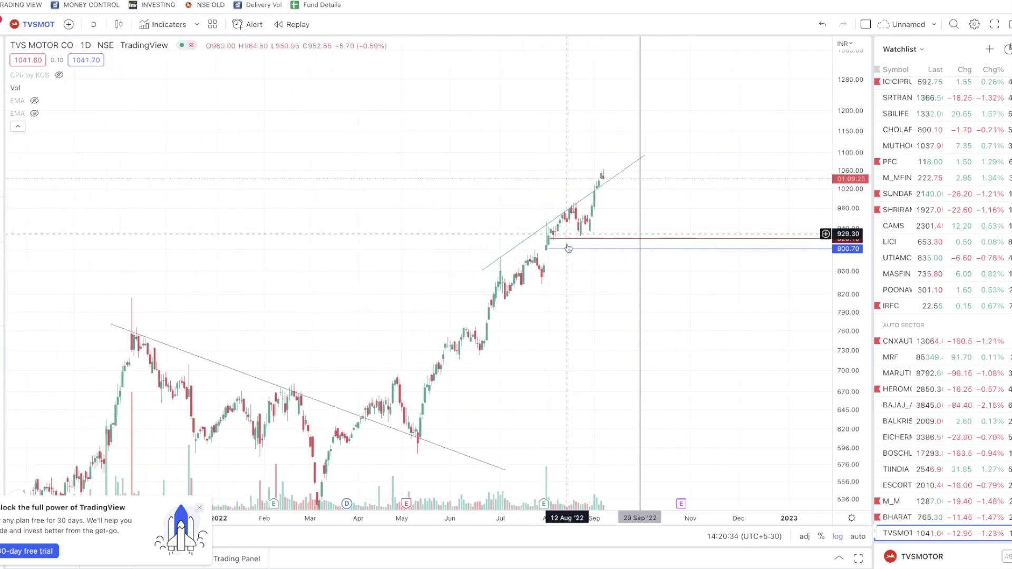
scroll(578, 261, up, 4)
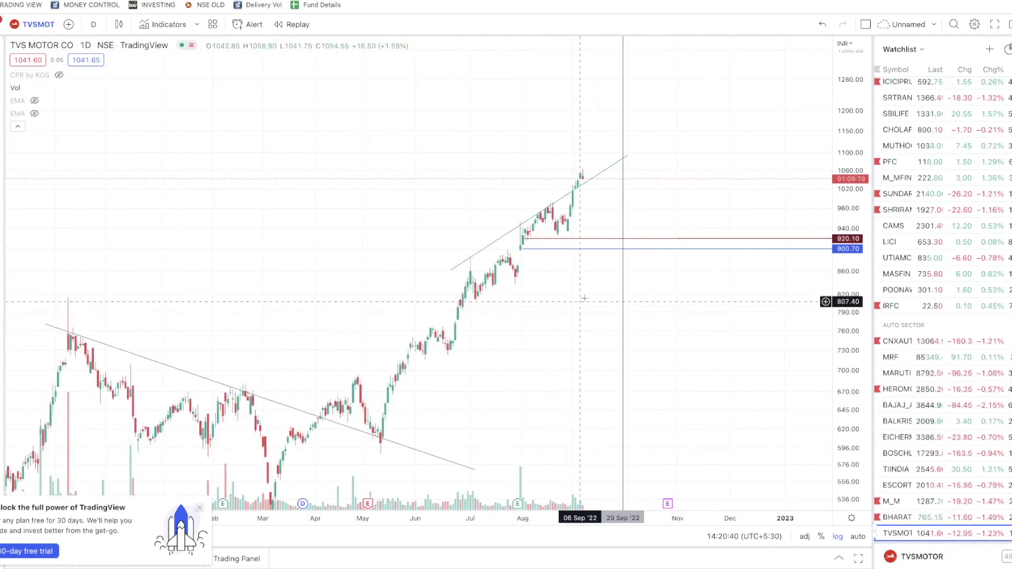
- Examine the room between TVS Motor's latest candles and the 920.10 and 900.70 levels below them
scroll(580, 316, right, 3)
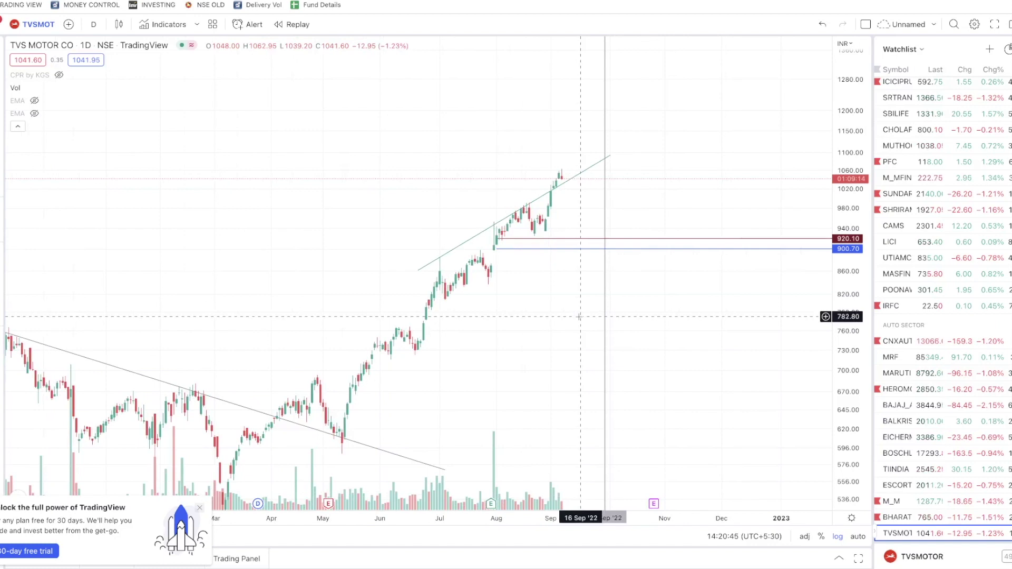
scroll(580, 317, right, 2)
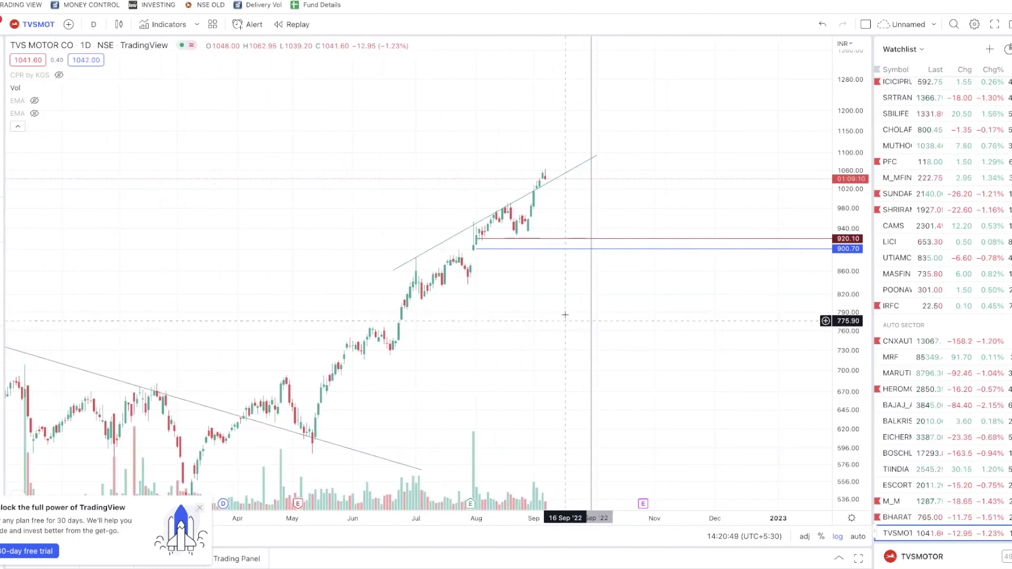
scroll(565, 314, right, 2)
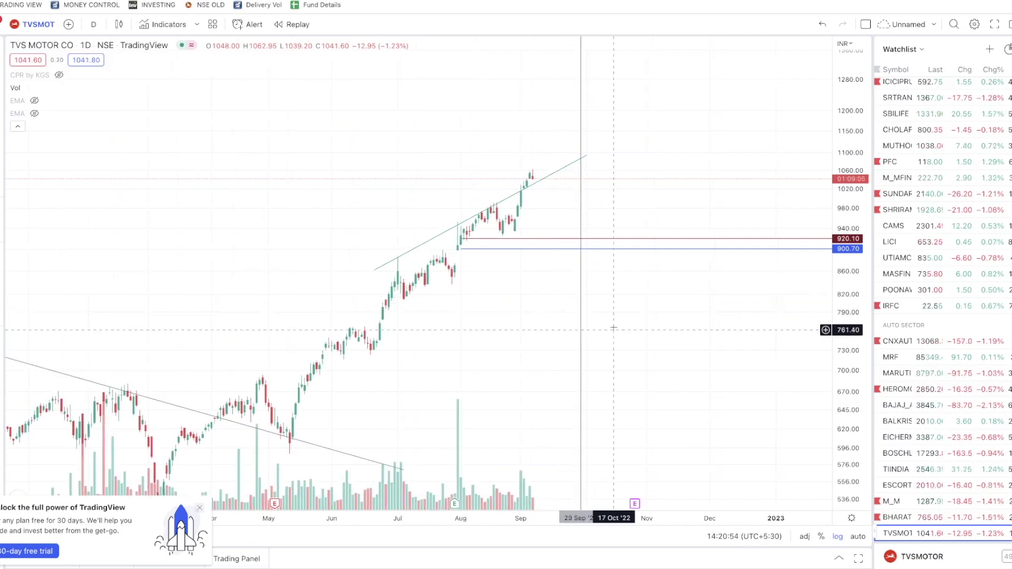
drag(843, 314, 844, 327)
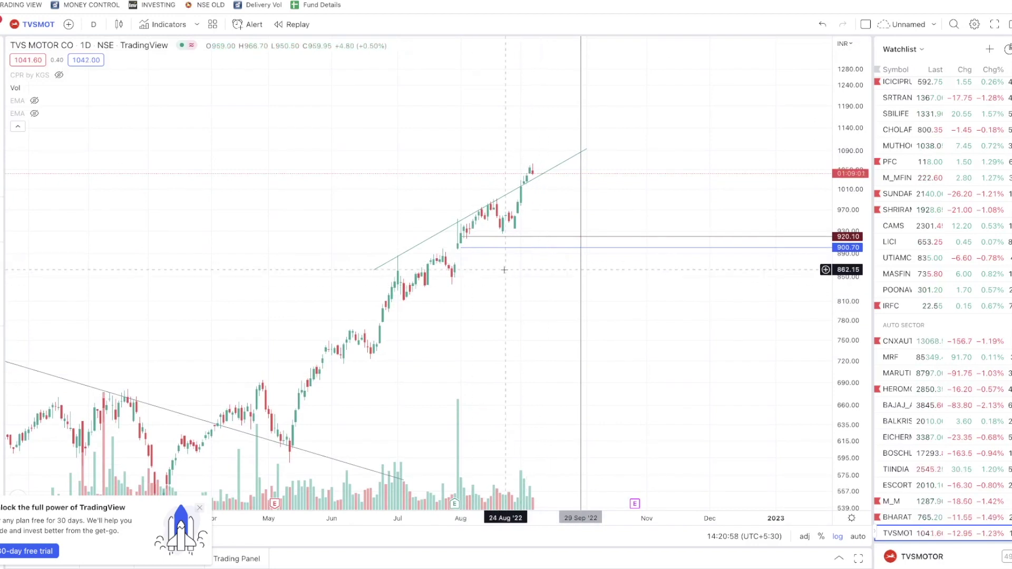
drag(493, 302, 507, 311)
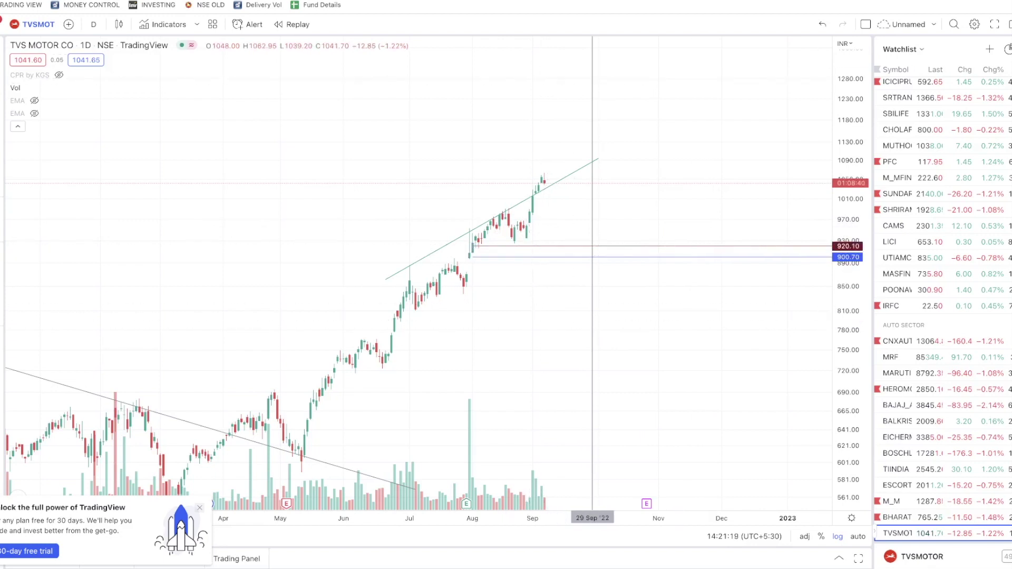
- Open the Escorts Kubota daily chart and examine the earlier highs inside the green zone
click(896, 485)
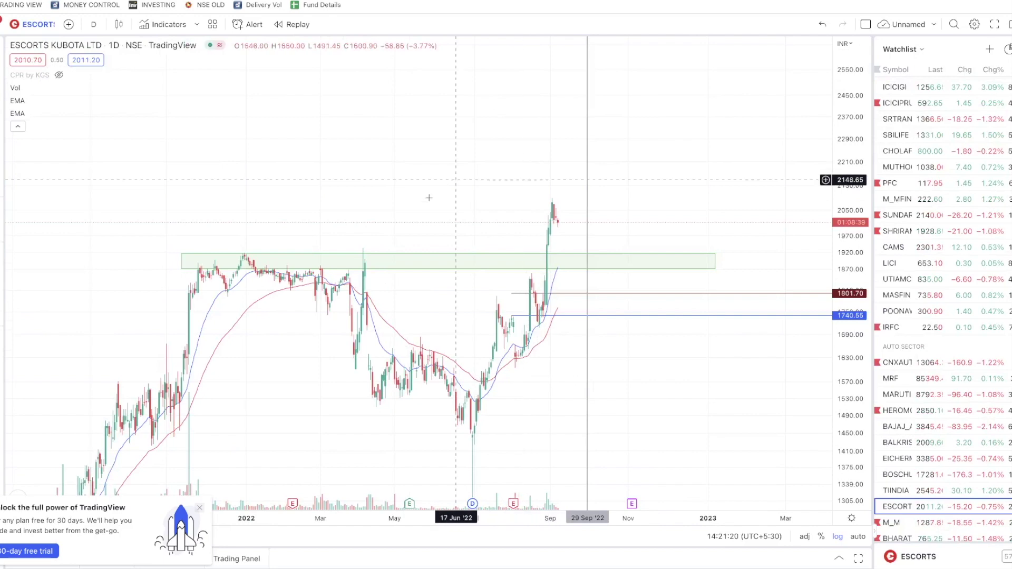
drag(444, 156, 539, 158)
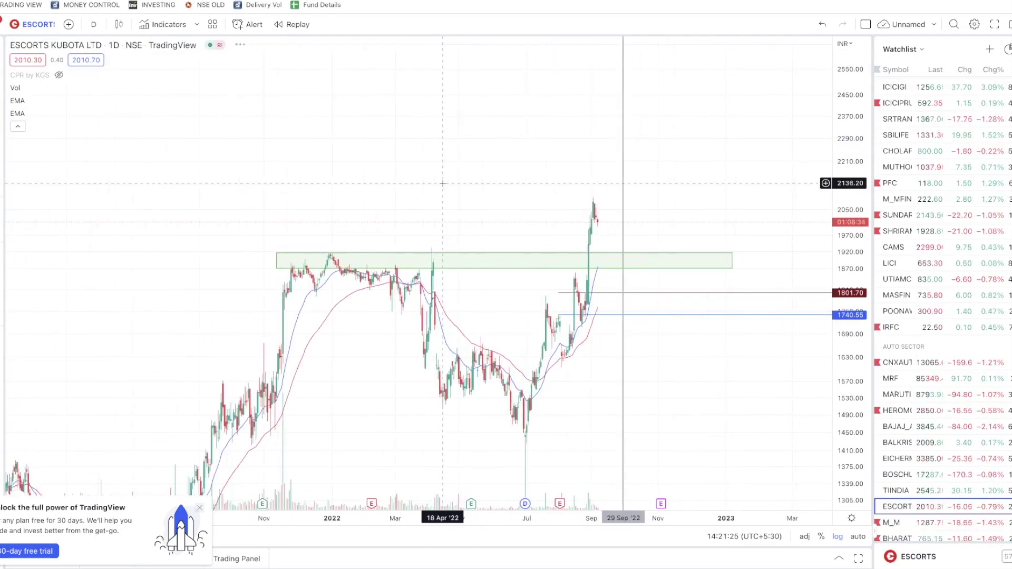
scroll(385, 200, up, 1)
scroll(291, 211, down, 1)
scroll(404, 220, up, 1)
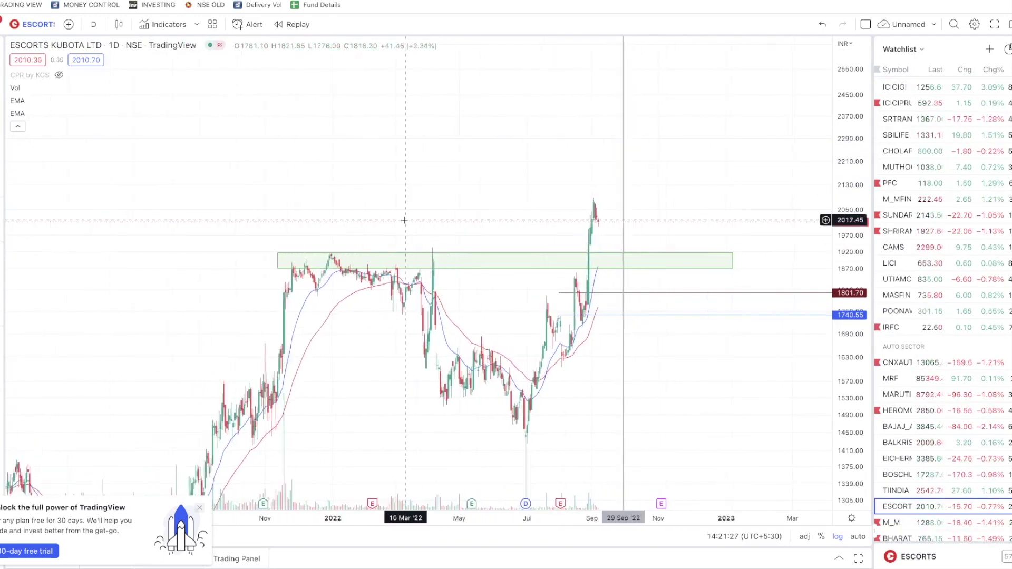
scroll(404, 221, up, 1)
click(392, 256)
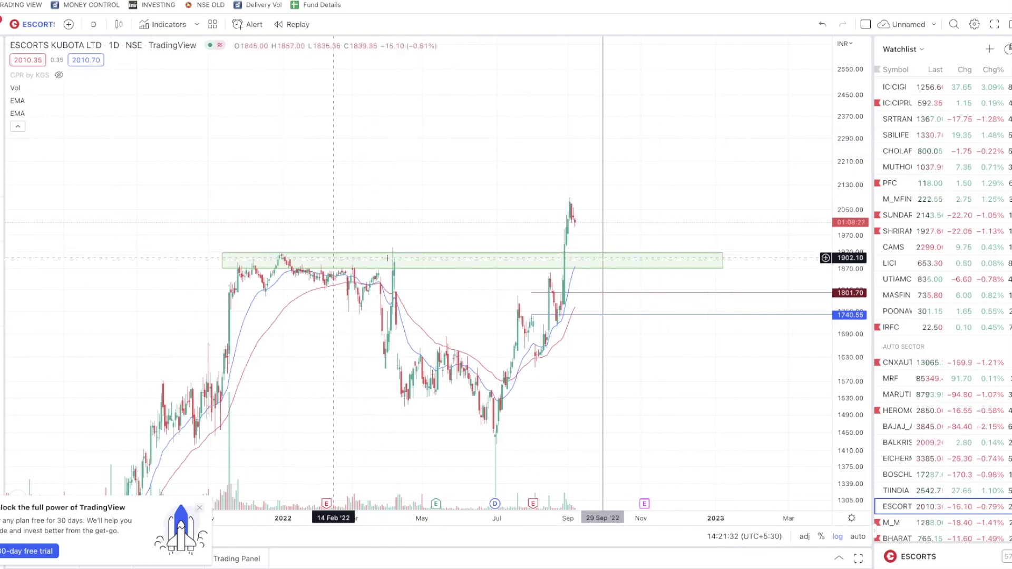
scroll(336, 257, up, 1)
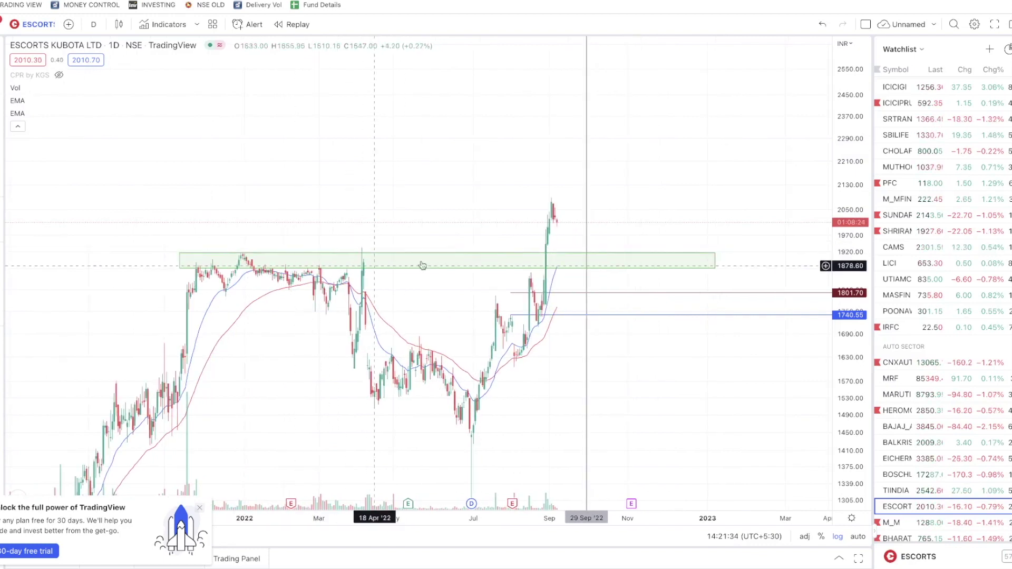
- Select Escorts Kubota's green zone and examine it against the latest candles and the 1801.70 and 1740.55 levels
scroll(517, 258, up, 1)
click(521, 257)
click(521, 247)
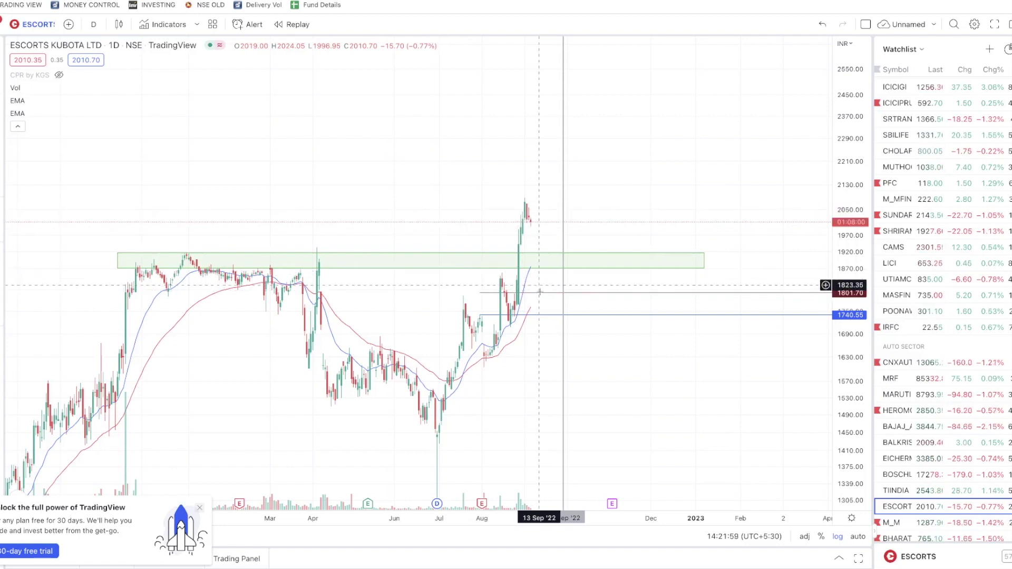
click(542, 257)
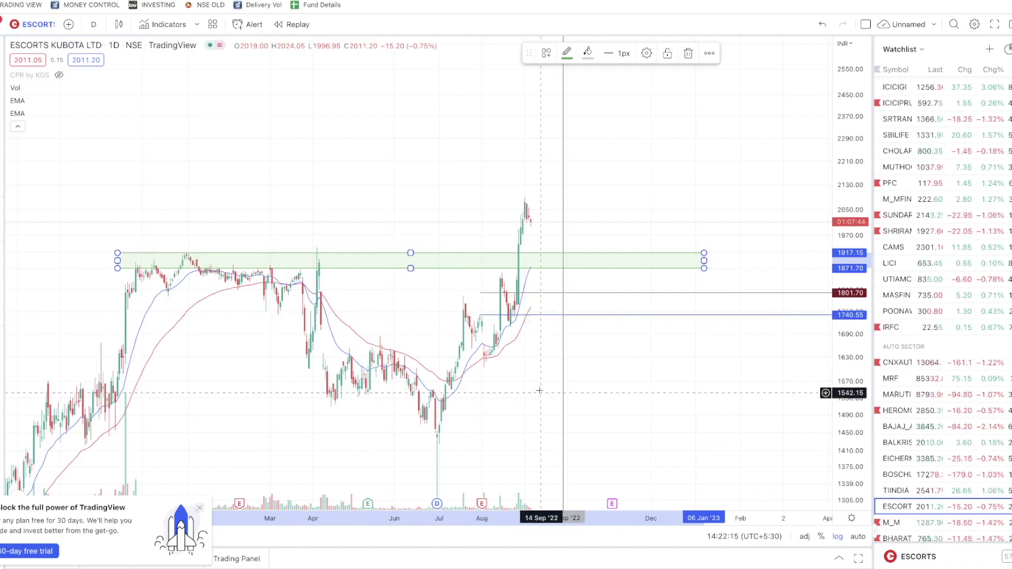
- Switch through the open Tata Motors chart to the Maruti Suzuki daily chart
mouse_move(366, 41)
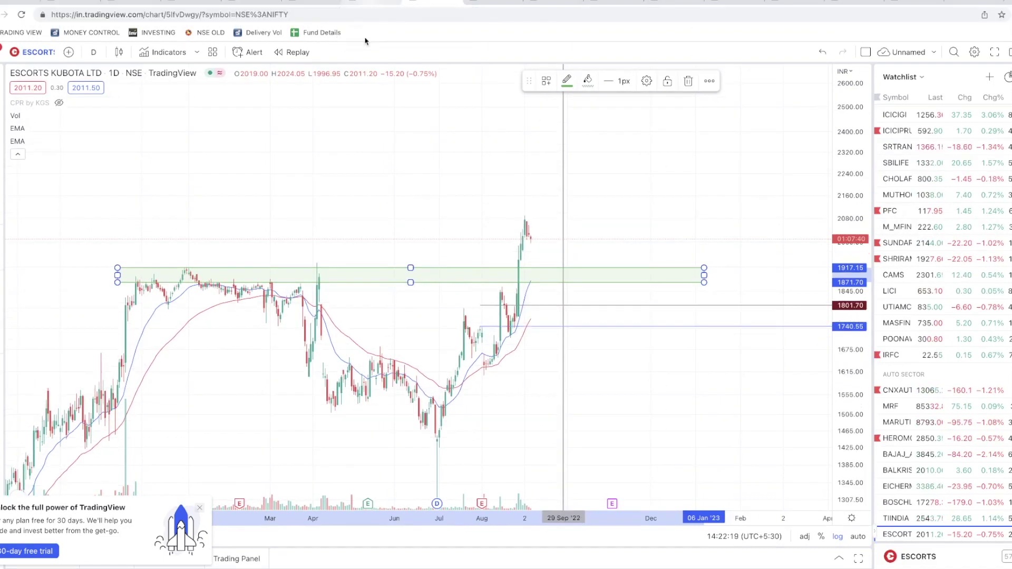
click(365, 4)
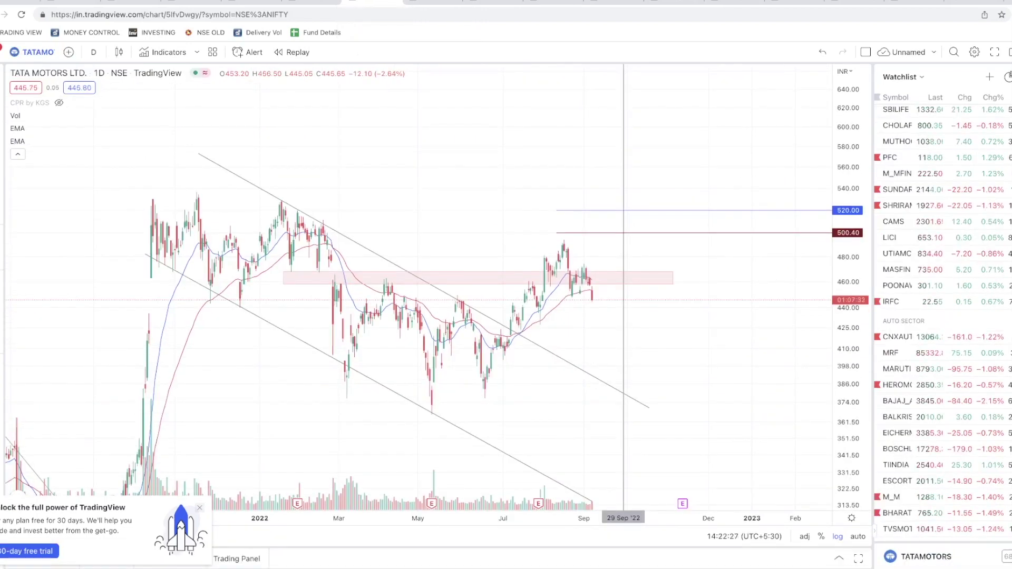
click(312, 3)
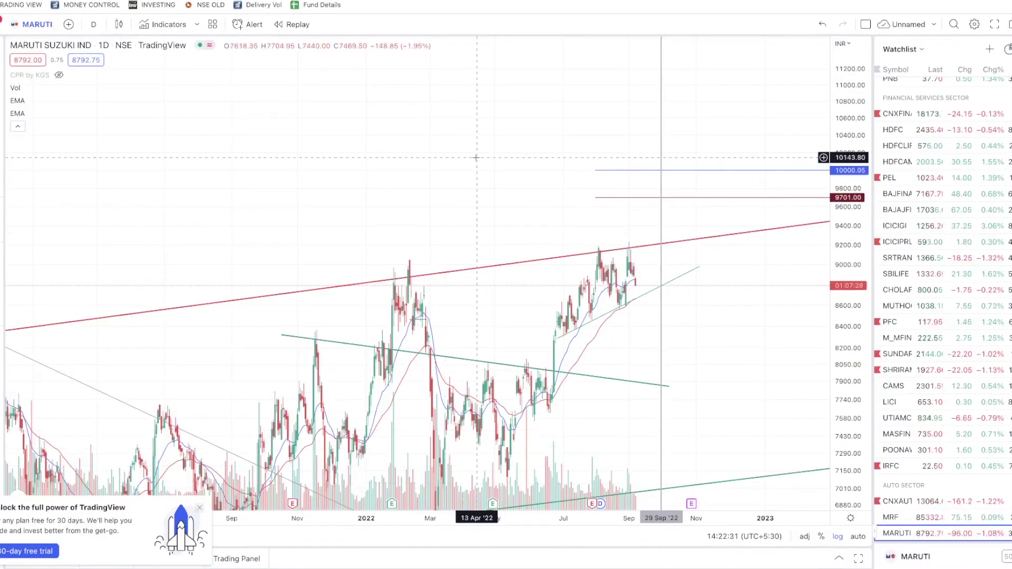
- Examine Maruti Suzuki between the rising red and green trendlines since 2020, with the 9701.00 and 10000.05 levels above price
scroll(476, 157, down, 3)
scroll(484, 195, down, 3)
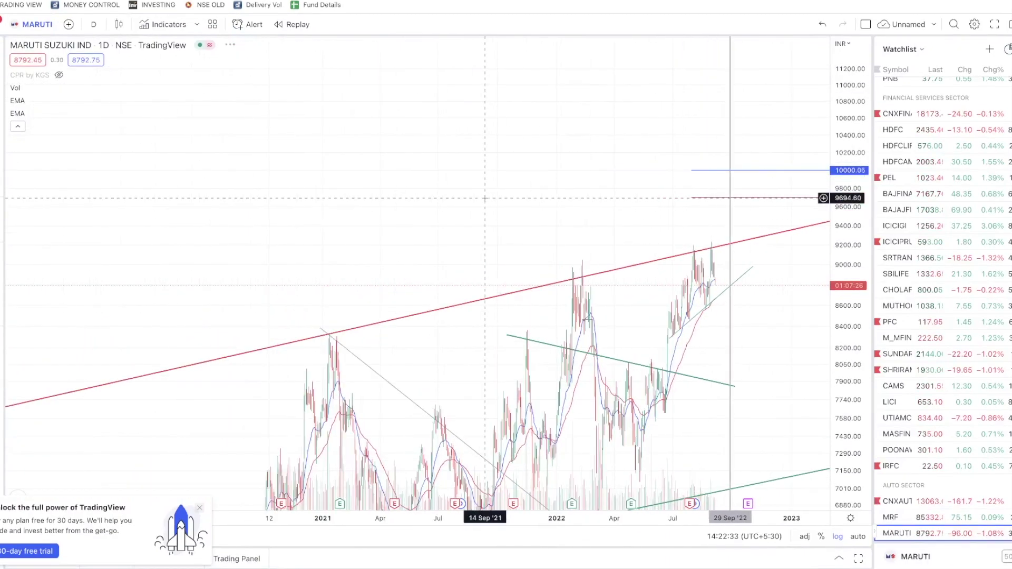
scroll(485, 199, up, 1)
drag(854, 198, 838, 322)
drag(740, 258, 705, 210)
scroll(532, 127, down, 1)
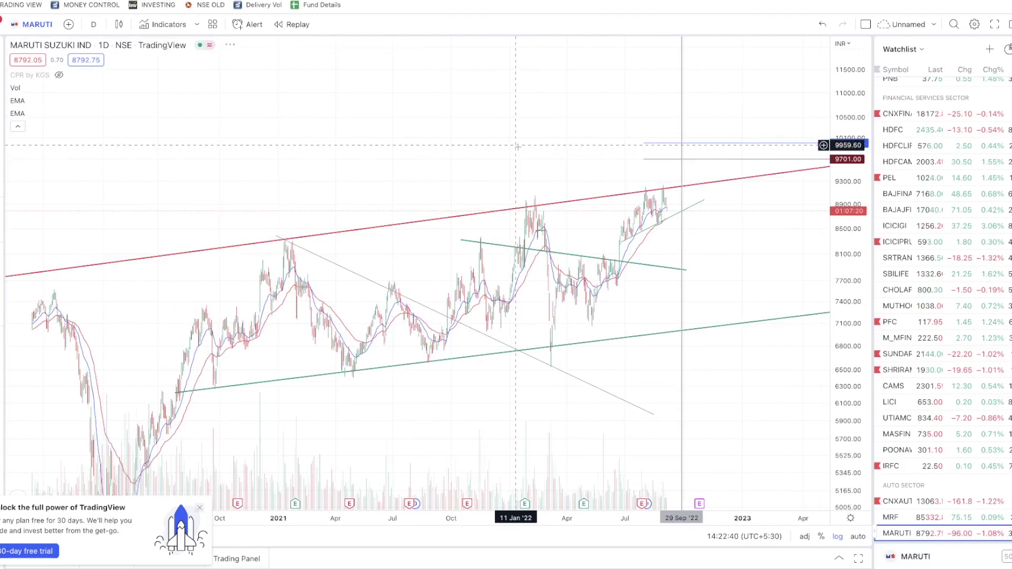
- Examine Maruti Suzuki's latest candles just below the rising red trendline, with the 9701.00 and 10000.05 levels above
scroll(517, 147, up, 3)
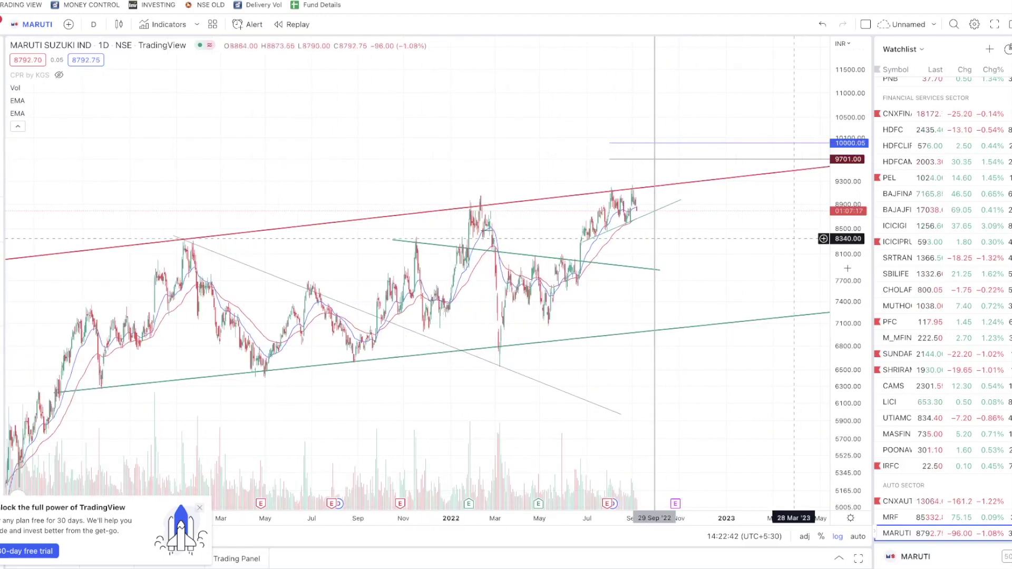
drag(851, 213, 842, 166)
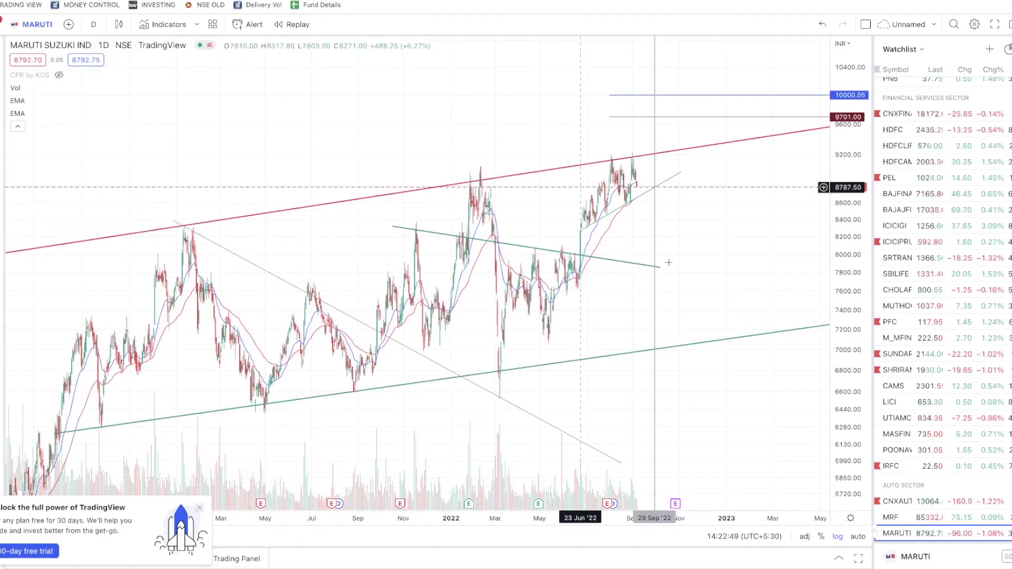
drag(674, 283, 606, 327)
scroll(580, 264, up, 5)
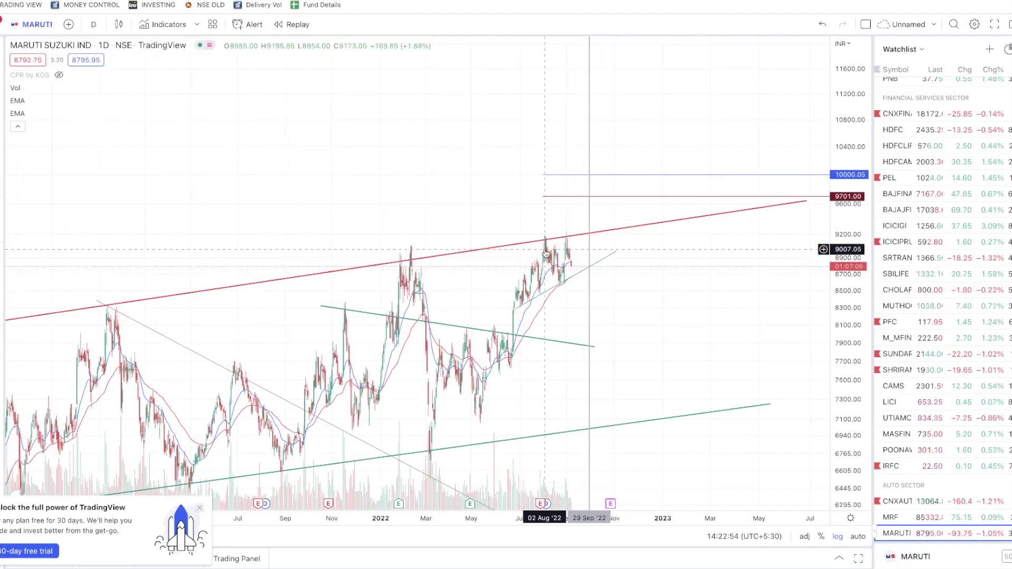
scroll(538, 243, up, 2)
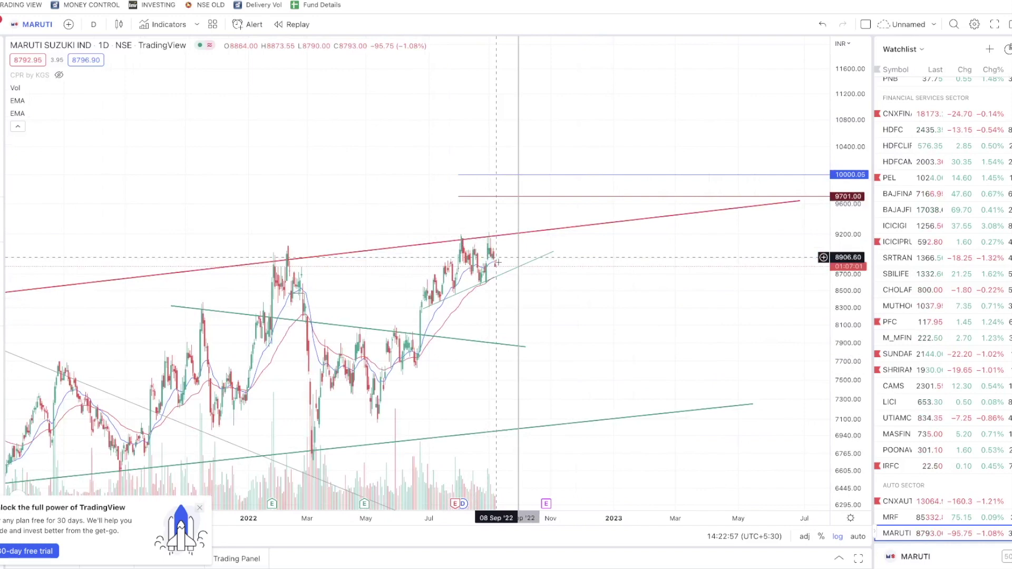
- Open the Tata Motors daily chart and extend the red zone's start back to October 2021
scroll(498, 246, down, 1)
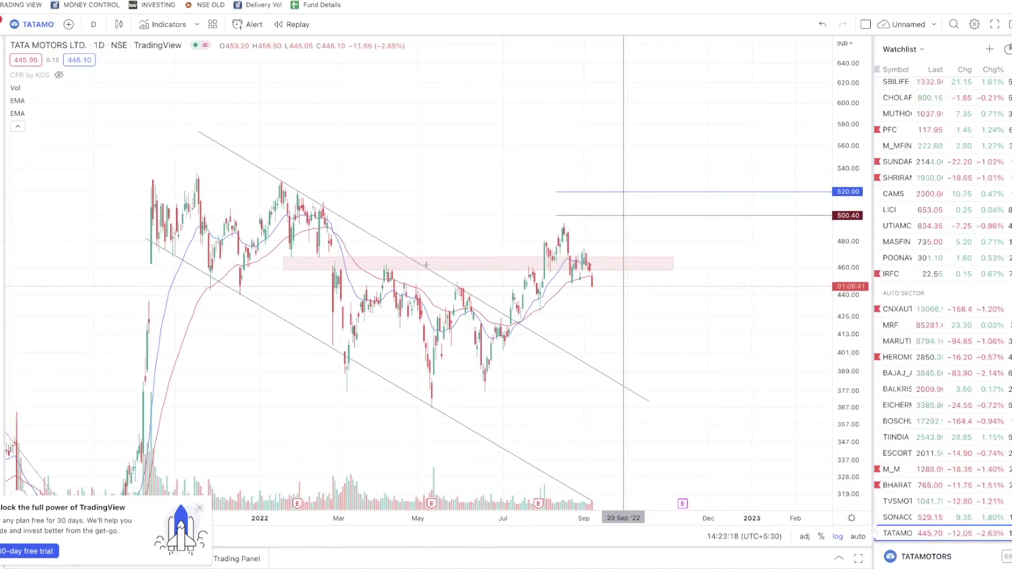
scroll(426, 265, down, 2)
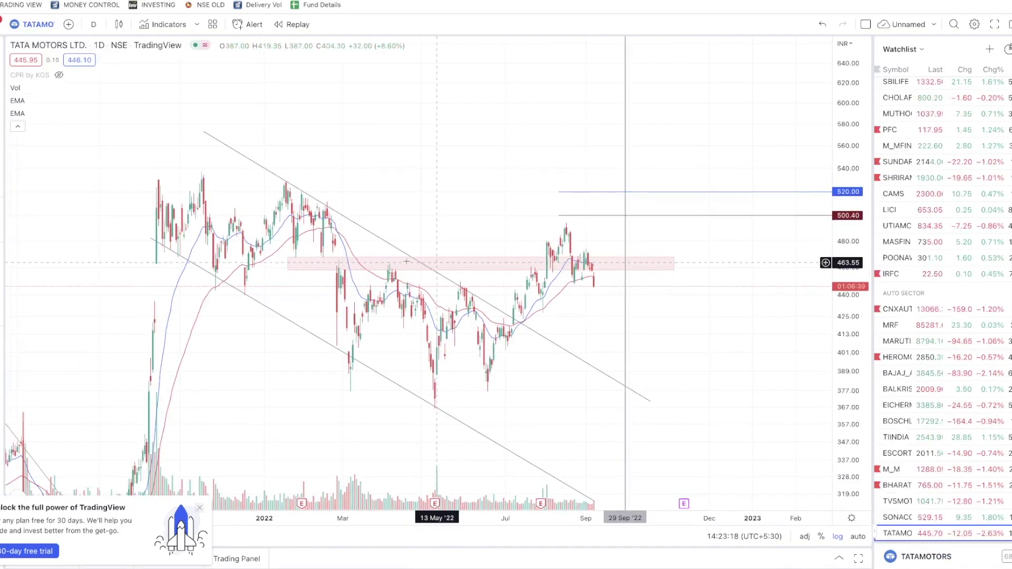
click(306, 262)
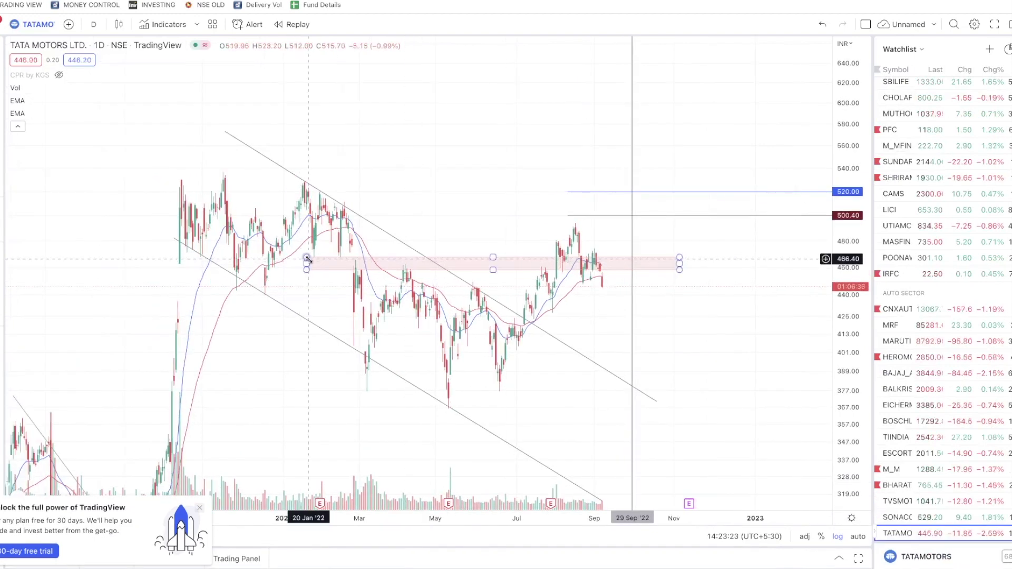
drag(306, 262, 166, 259)
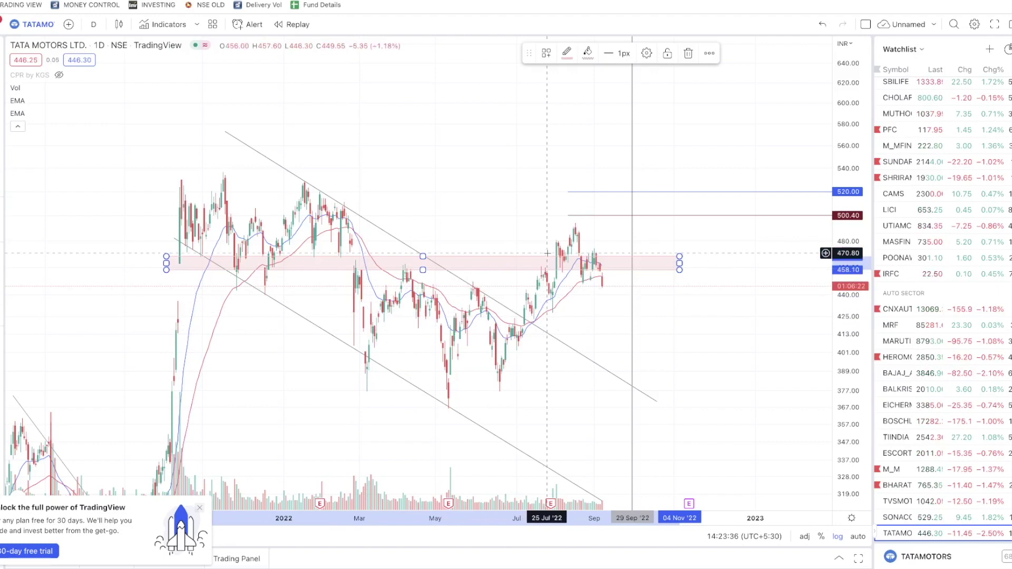
- Examine how Tata Motors candles react to the extended red zone between 458.10 and 468.40 since late 2021
scroll(580, 305, up, 3)
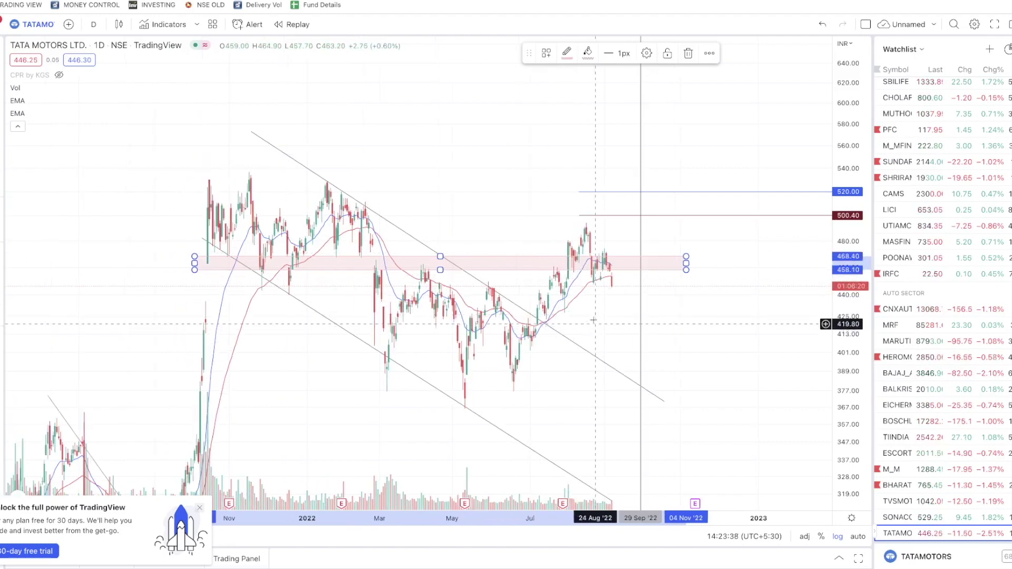
scroll(592, 315, down, 5)
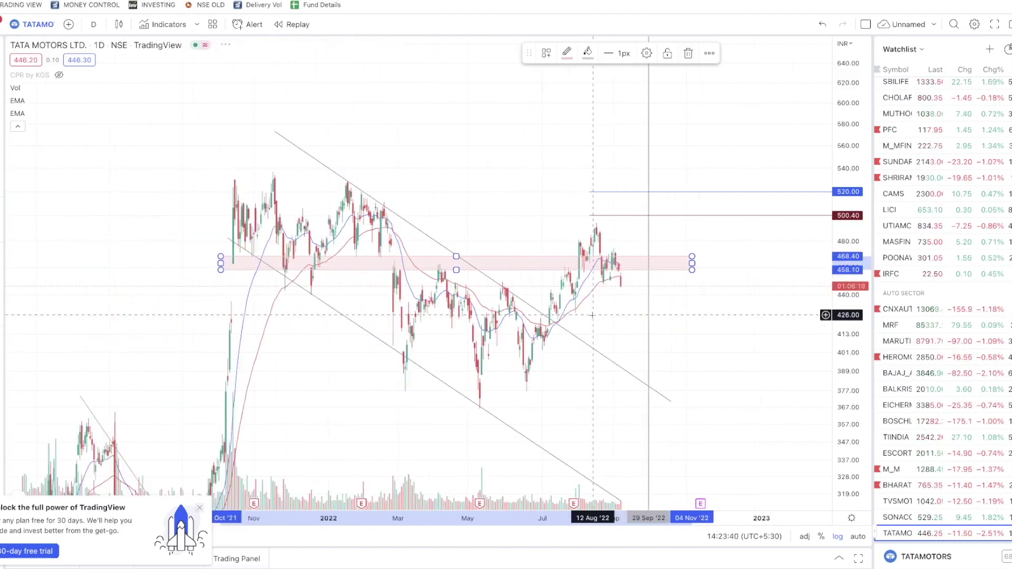
scroll(592, 315, up, 3)
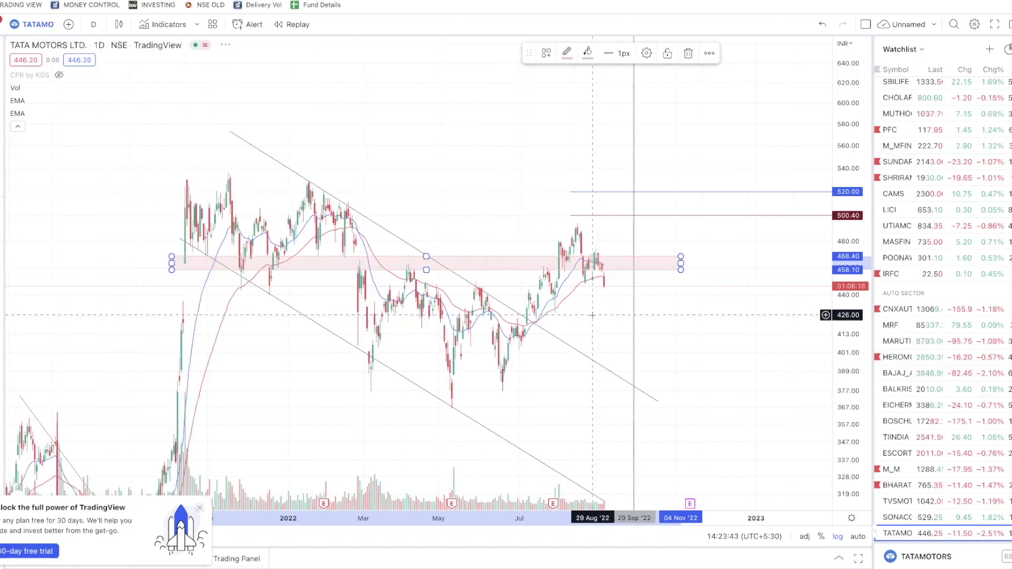
scroll(585, 302, up, 2)
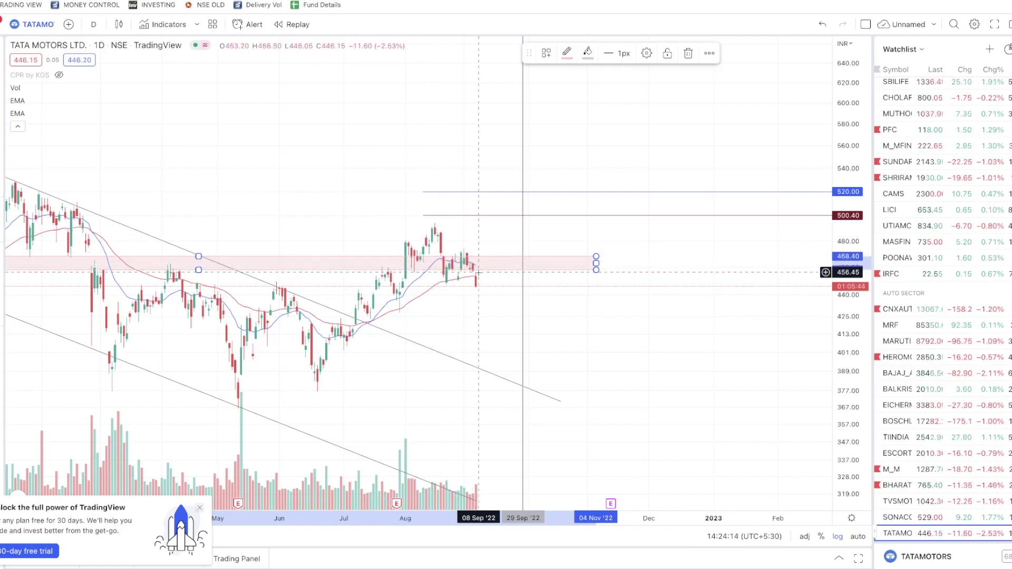
scroll(484, 287, right, 1)
scroll(485, 290, left, 2)
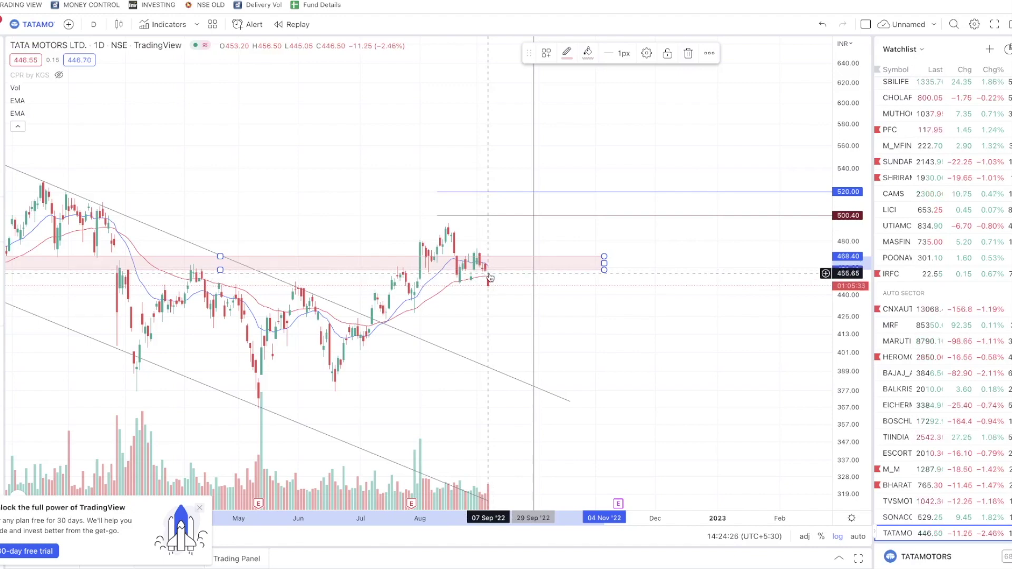
- Examine Tata Motors' breakout from the falling channel and its latest candles relative to the 500.40 and 520.00 levels
scroll(488, 287, up, 2)
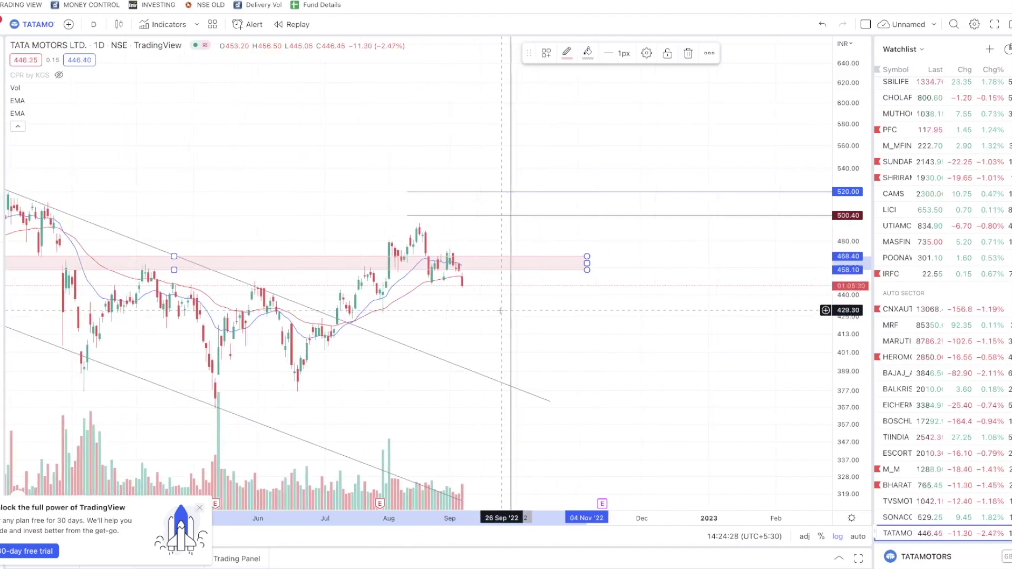
scroll(487, 308, down, 1)
scroll(495, 312, up, 1)
scroll(506, 318, down, 1)
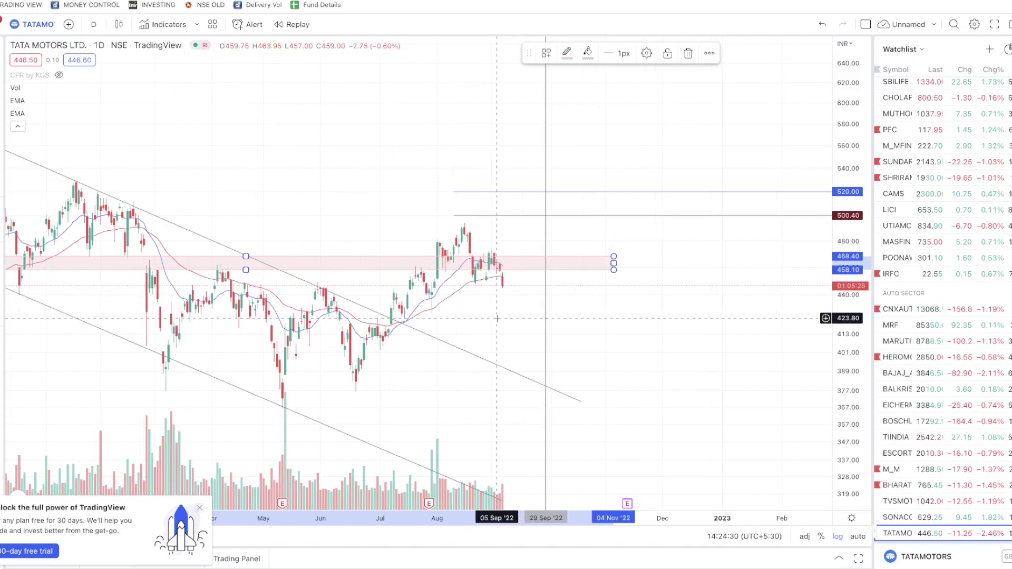
scroll(520, 309, down, 1)
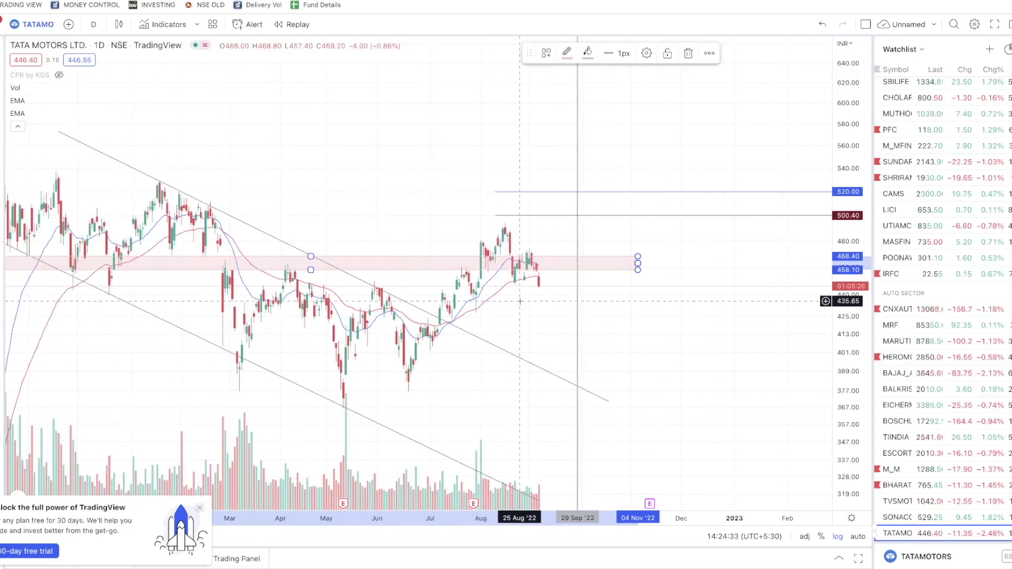
scroll(551, 302, down, 1)
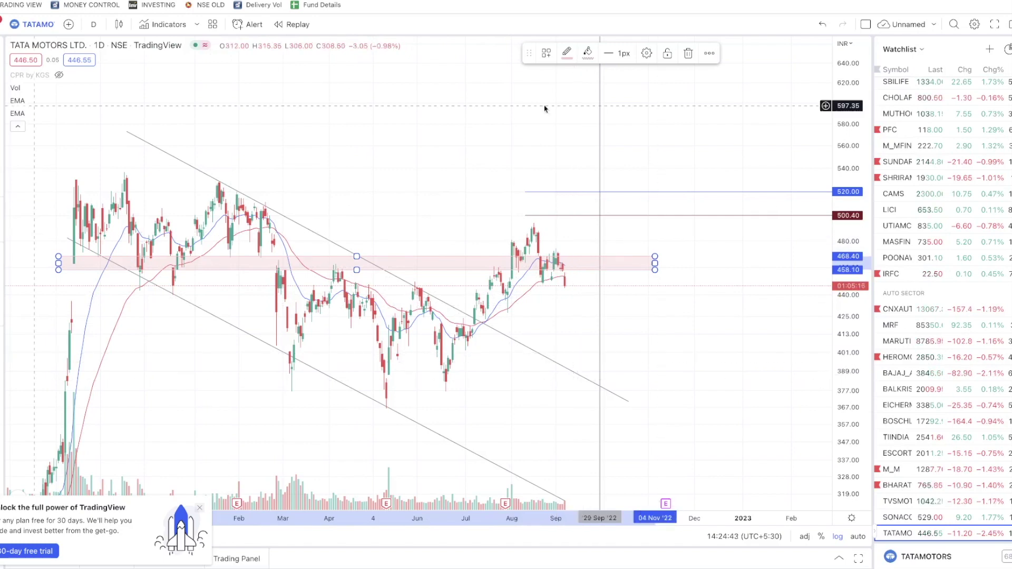
scroll(633, 291, down, 2)
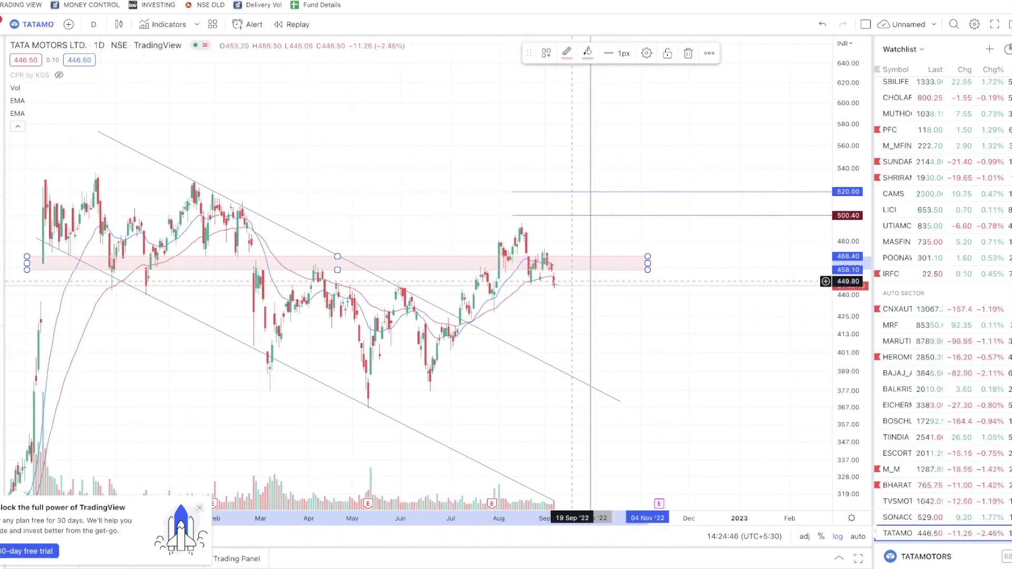
scroll(563, 297, up, 3)
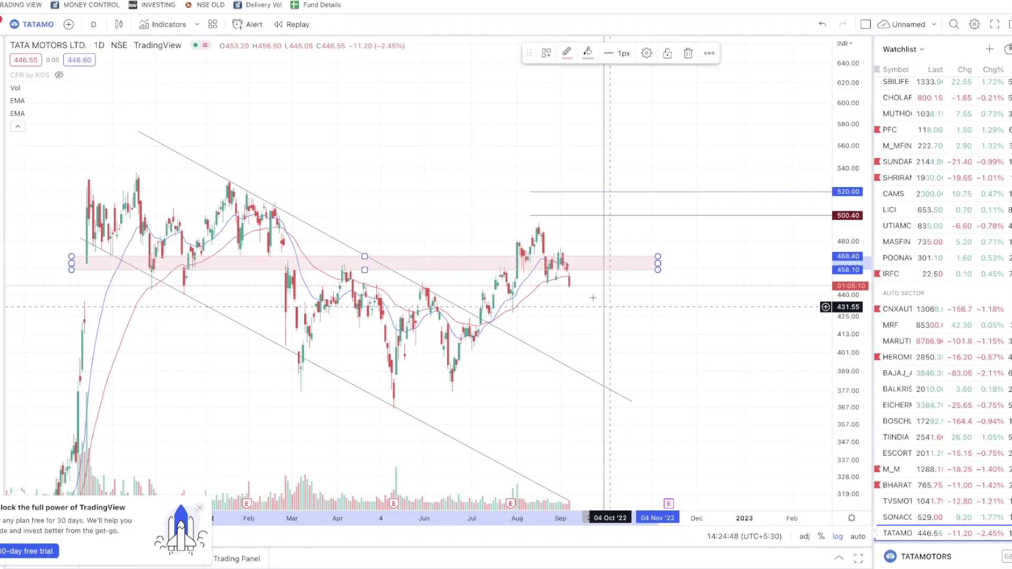
scroll(593, 298, up, 2)
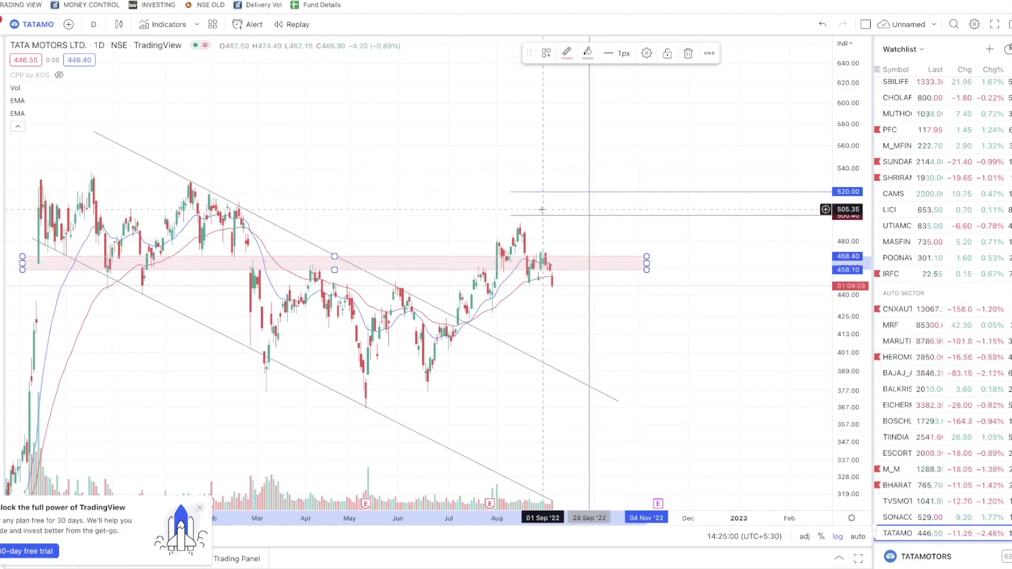
- Switch to the Adani Enterprises daily chart and examine the rally above the 2900.75 and 2850.15 levels
key(Down)
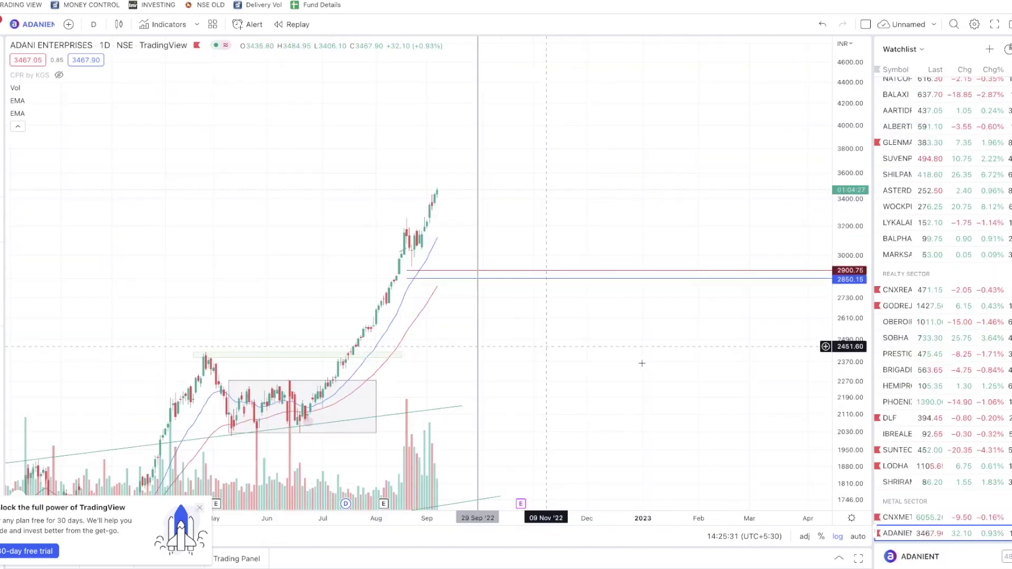
scroll(566, 330, left, 3)
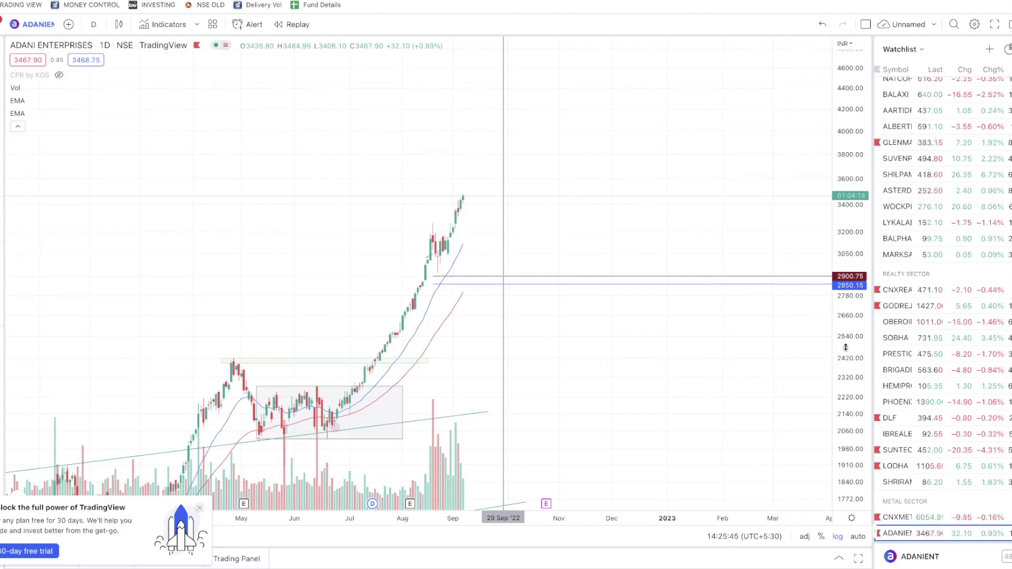
scroll(594, 346, up, 2)
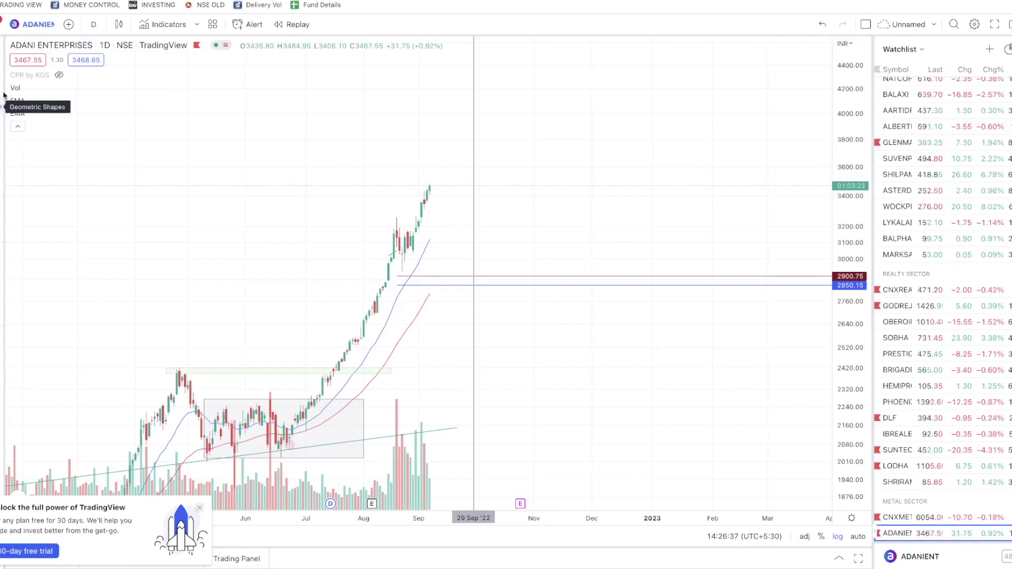
- Measure the fall from Adani Enterprises' latest high to the 2900.75 level with the Forecast tool
click(2, 88)
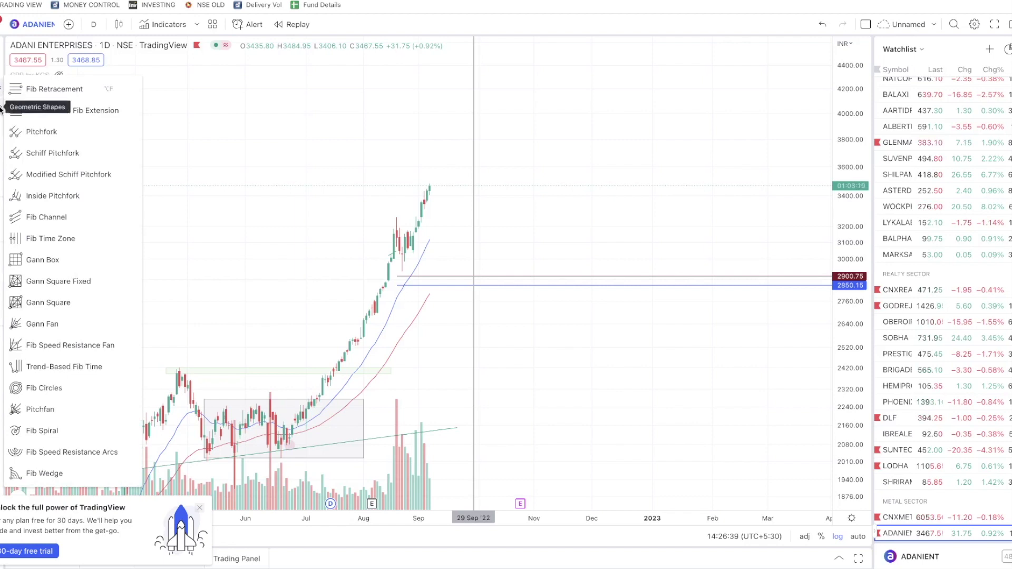
click(2, 110)
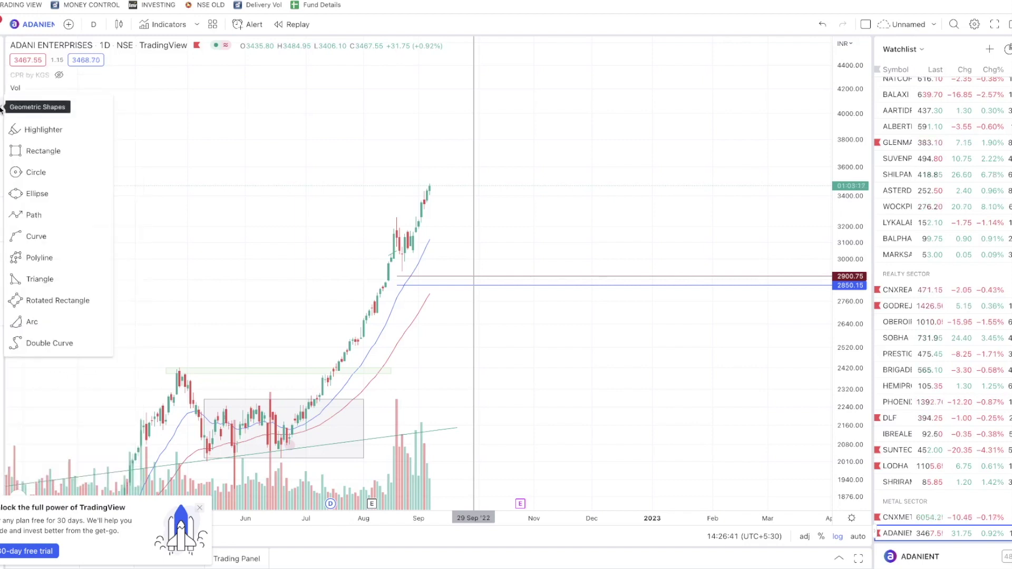
click(2, 164)
click(37, 209)
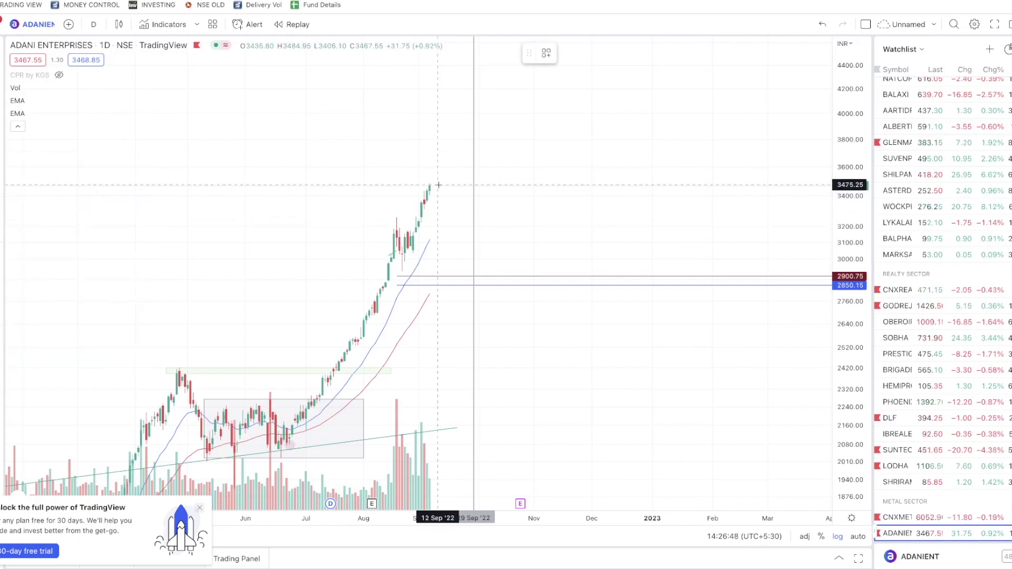
click(439, 185)
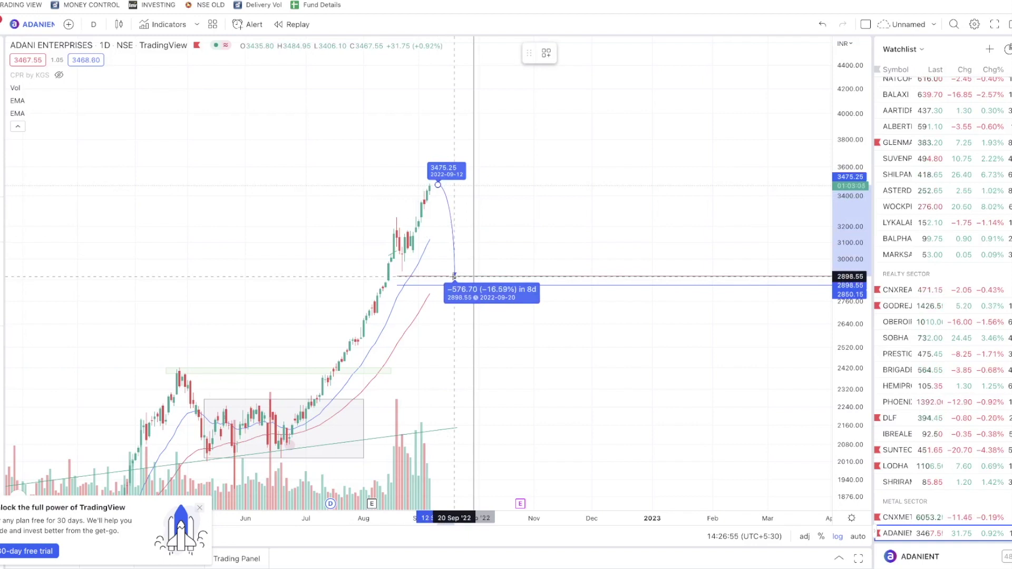
key(Escape)
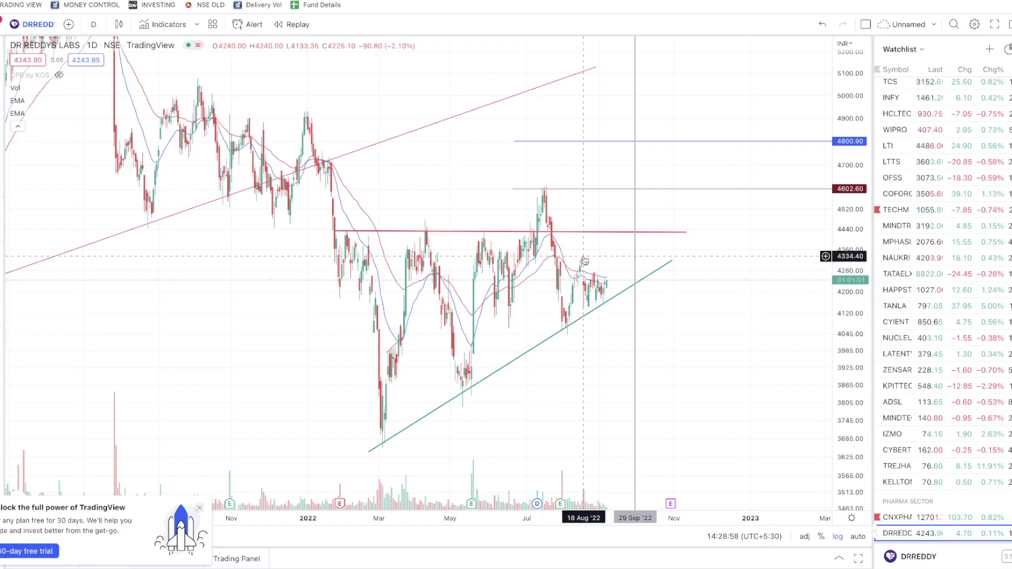
- Examine Dr Reddys Labs above its rising green trendline, check the Nifty Pharma index, and return to Dr Reddys Labs
scroll(580, 230, up, 2)
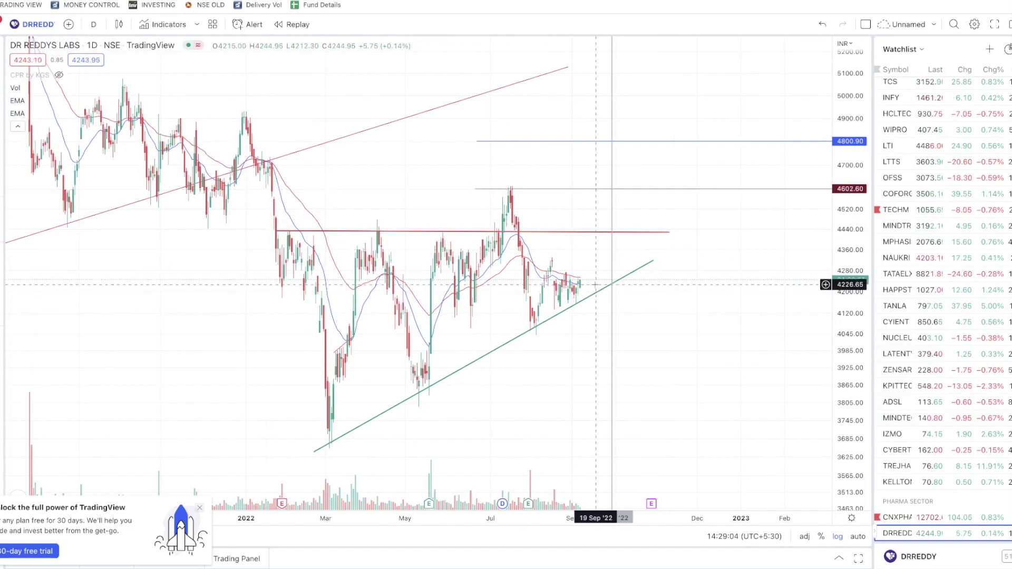
click(929, 518)
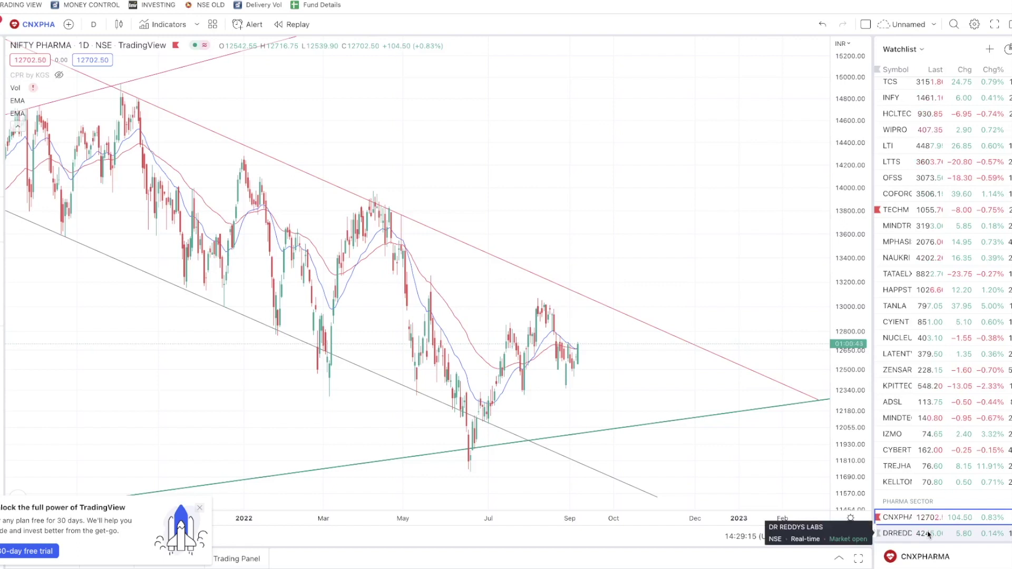
click(929, 535)
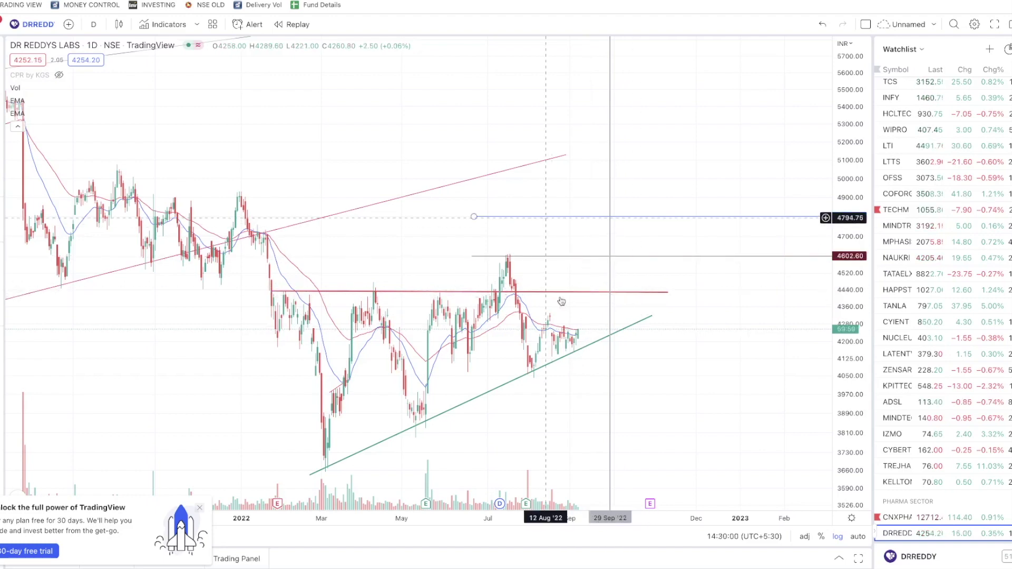
- Switch to the Tech Mahindra daily chart and examine the falling red trendline against the 1140.40 and 1200.80 levels
key(Down)
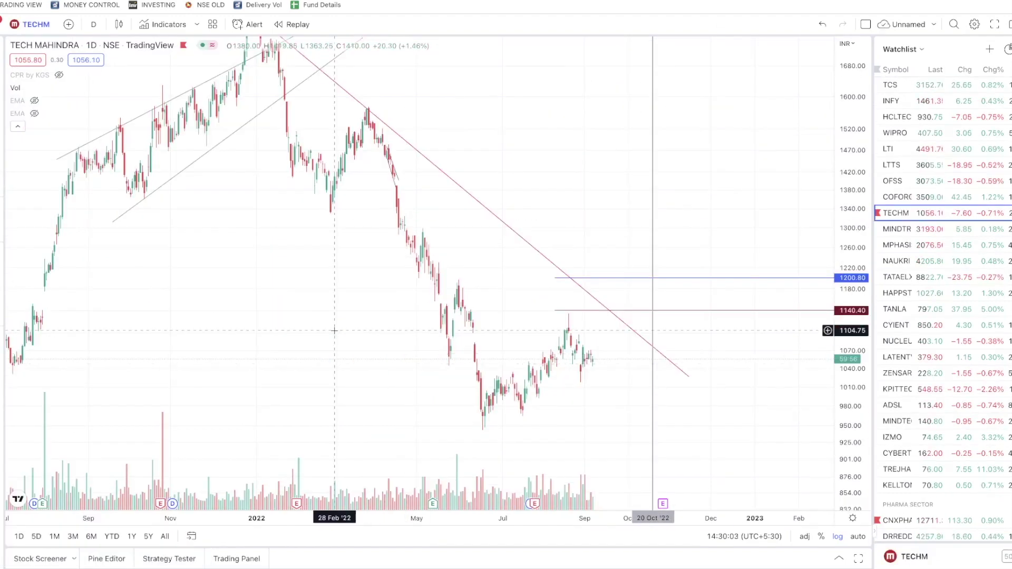
scroll(334, 331, down, 3)
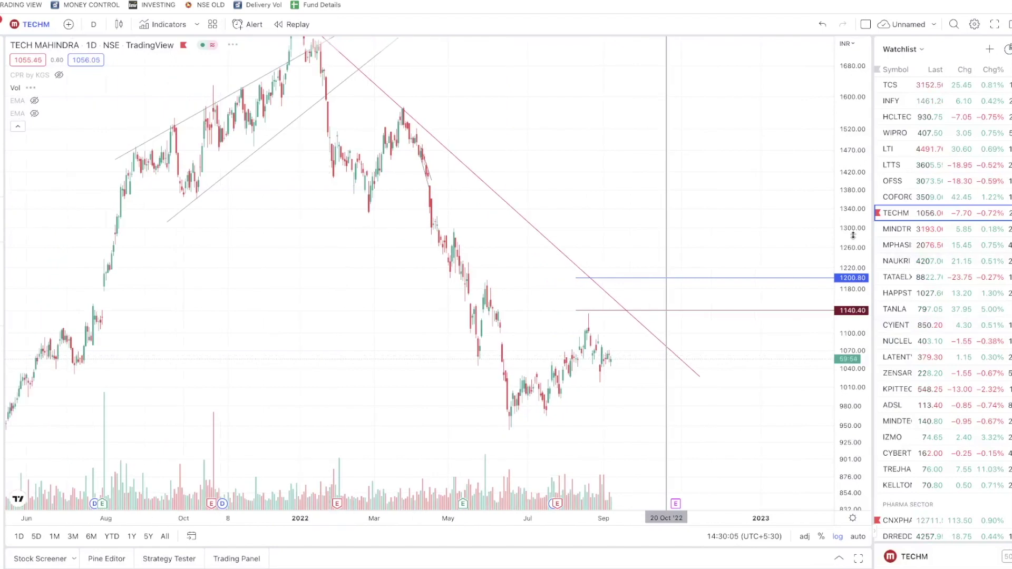
drag(854, 280, 854, 306)
scroll(754, 364, up, 3)
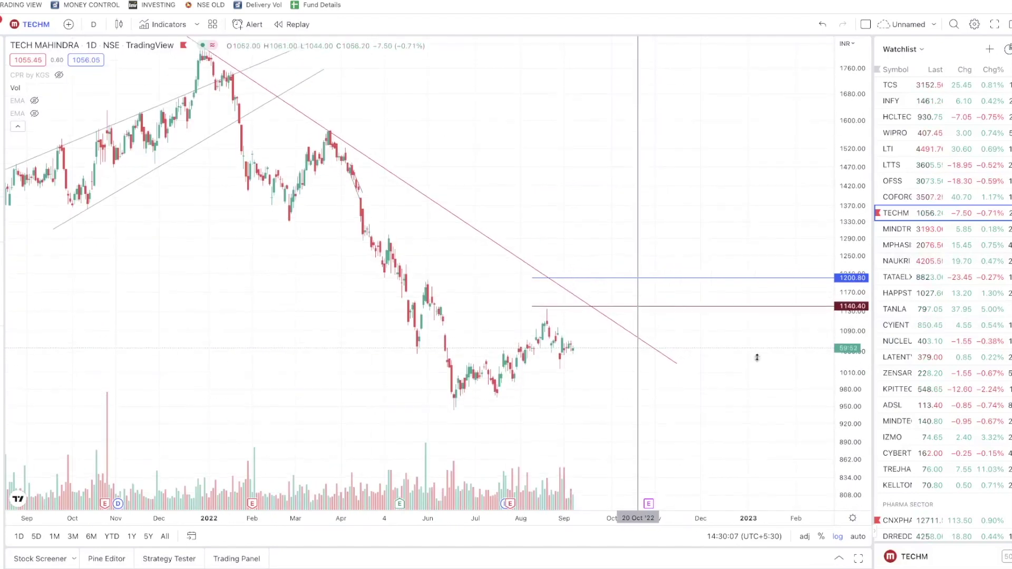
scroll(548, 424, up, 2)
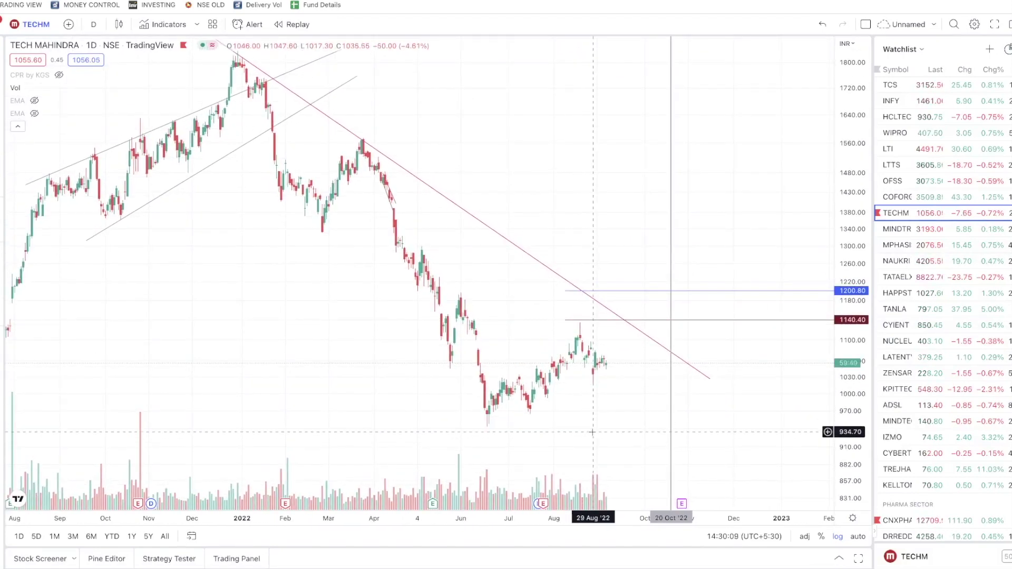
- Examine Tech Mahindra's decline from its January 2022 high and the recent candles beneath the falling red trendline
scroll(608, 436, down, 2)
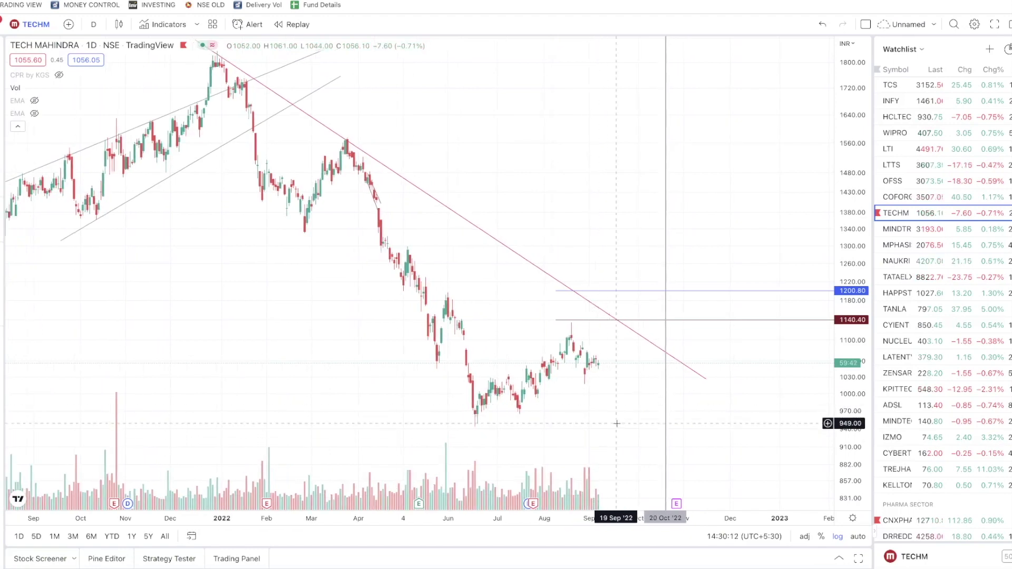
scroll(744, 402, down, 2)
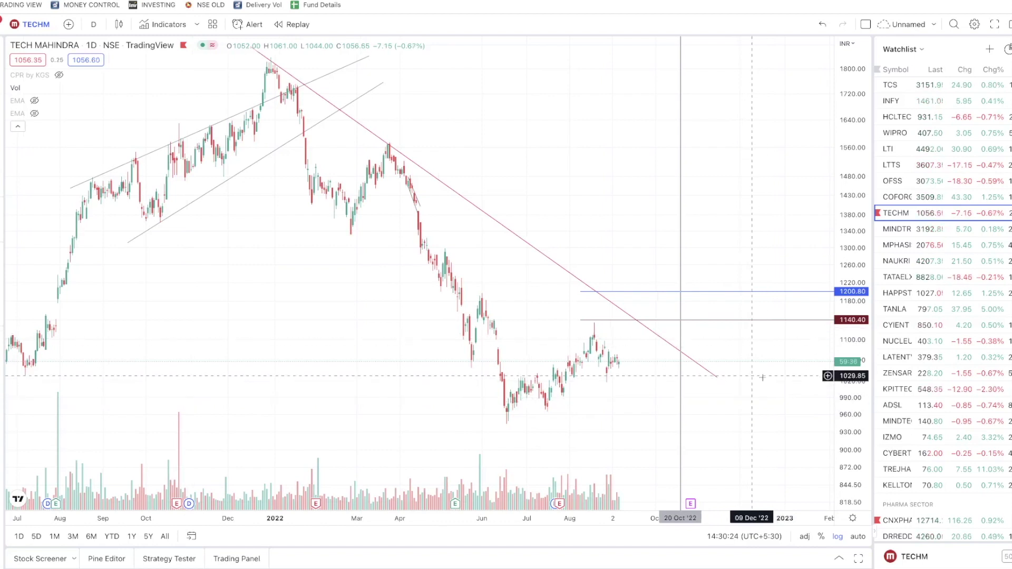
drag(758, 377, 751, 384)
drag(836, 293, 757, 388)
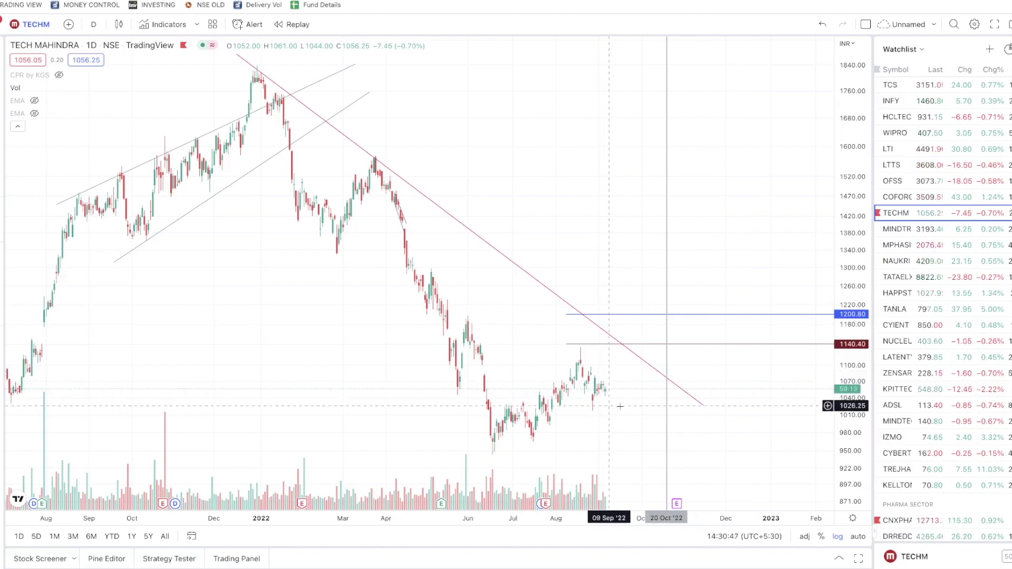
drag(844, 416, 770, 346)
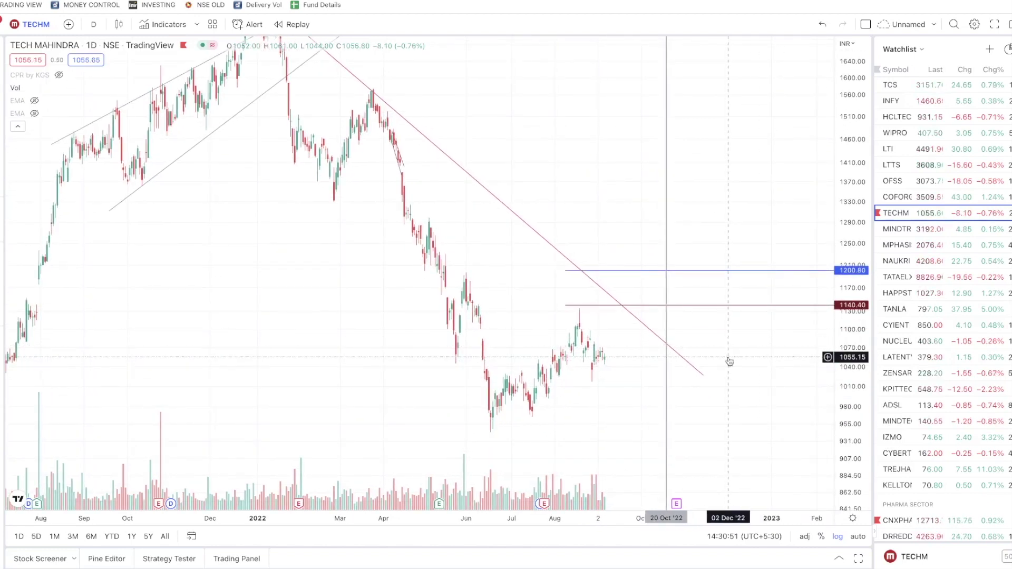
scroll(741, 368, down, 1)
drag(853, 312, 853, 330)
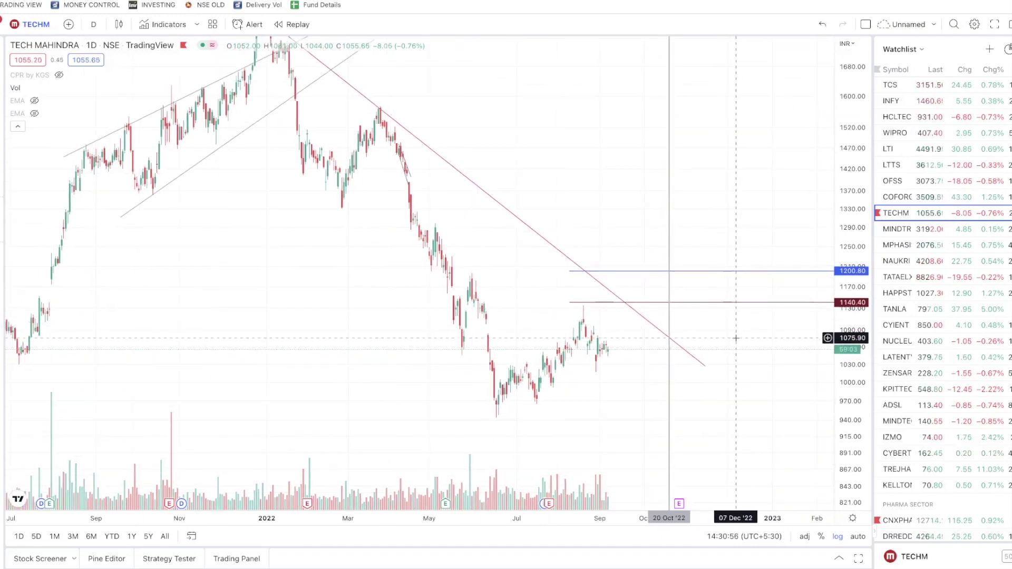
scroll(795, 339, up, 1)
drag(859, 369, 858, 346)
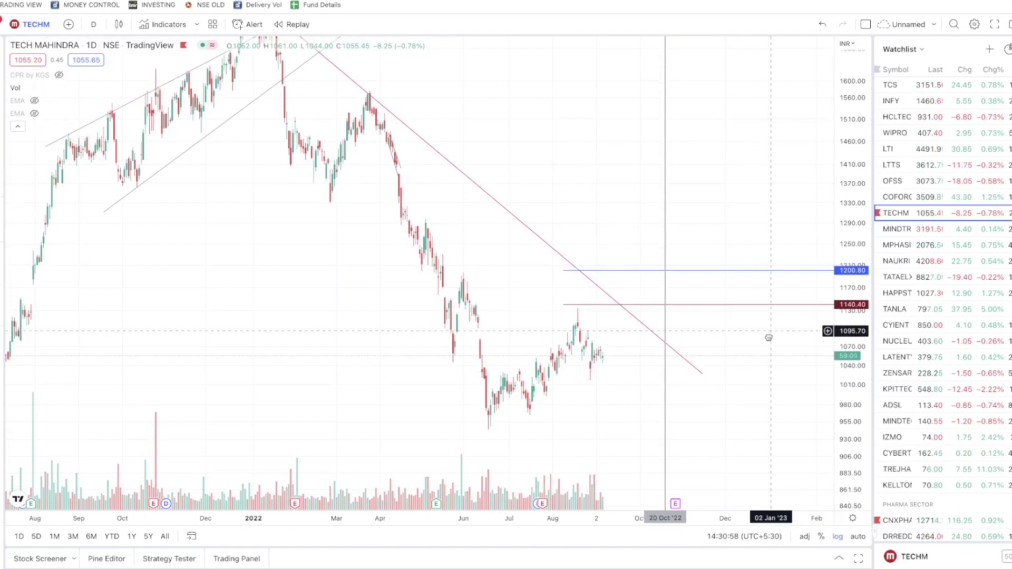
- Inspect where Tech Mahindra's falling red trendline crosses the 1200.80 and 1140.40 levels, selecting the 1200.80 line
drag(771, 331, 768, 337)
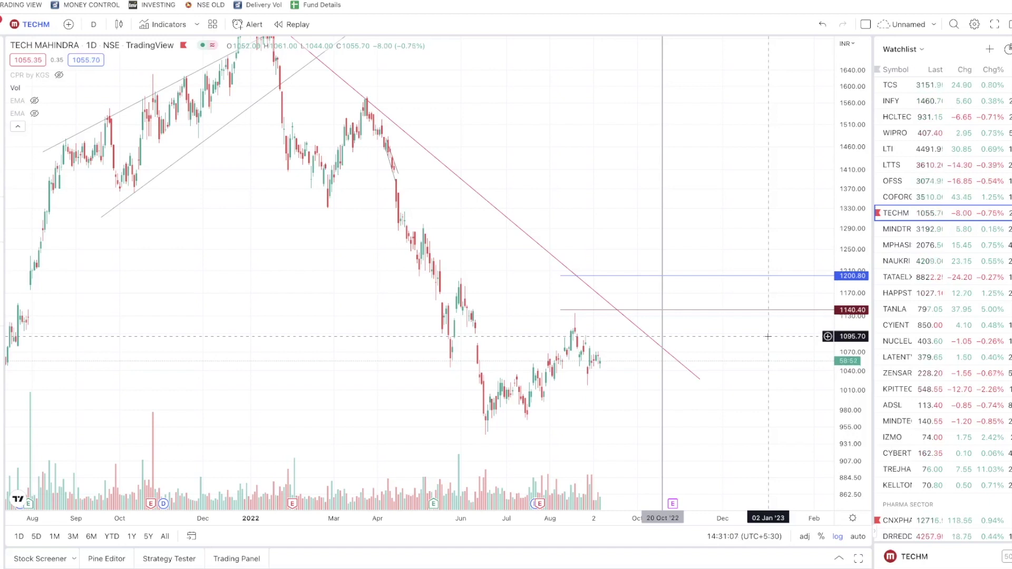
drag(858, 225, 858, 231)
scroll(733, 233, down, 1)
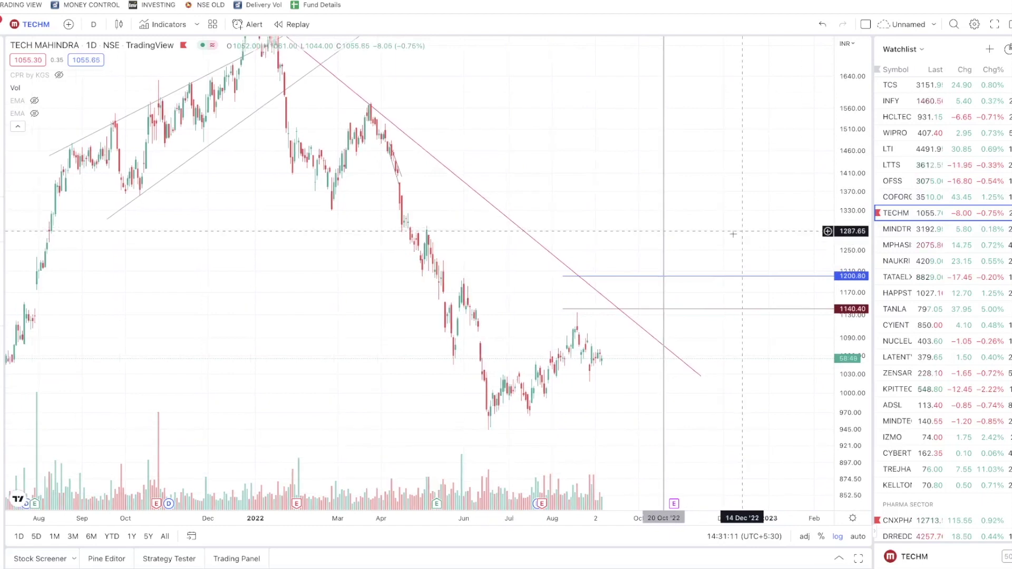
drag(733, 234, 727, 239)
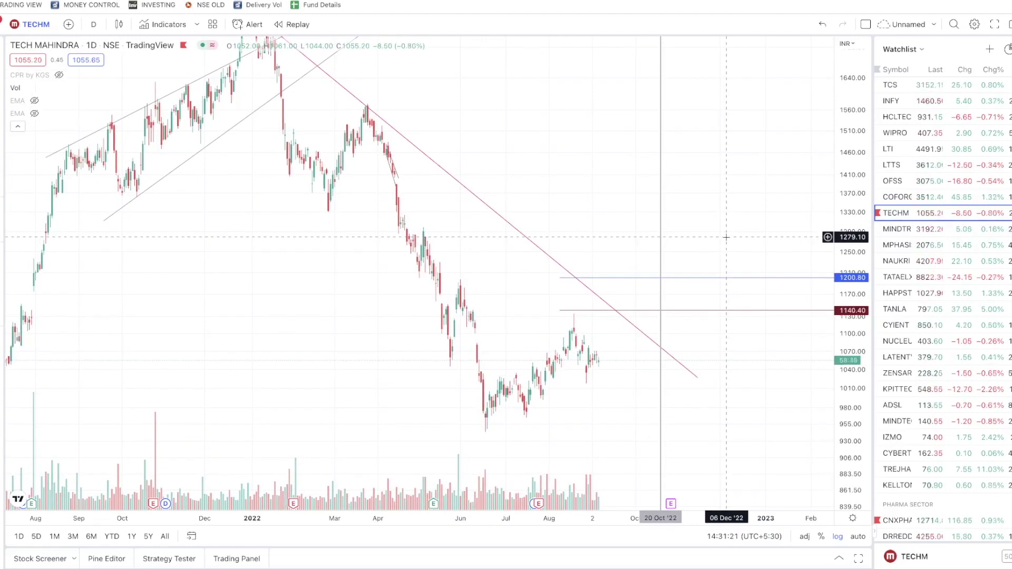
drag(848, 333, 848, 325)
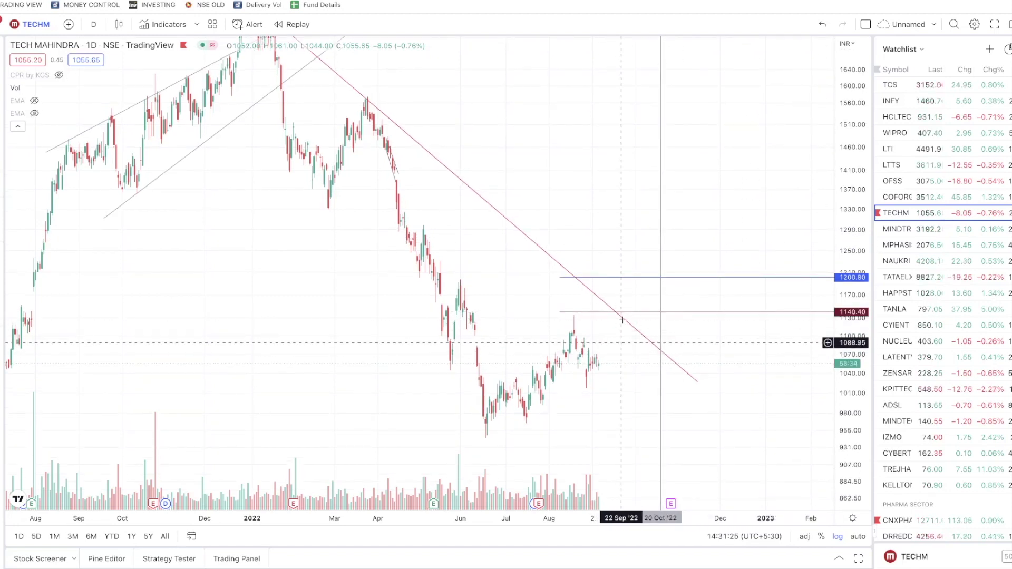
double_click(848, 252)
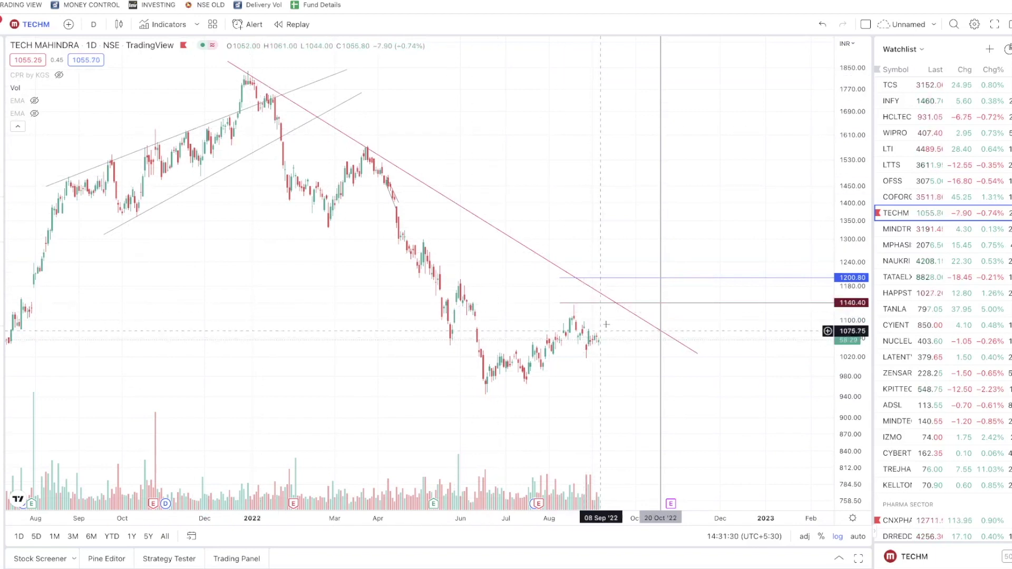
drag(844, 372, 648, 332)
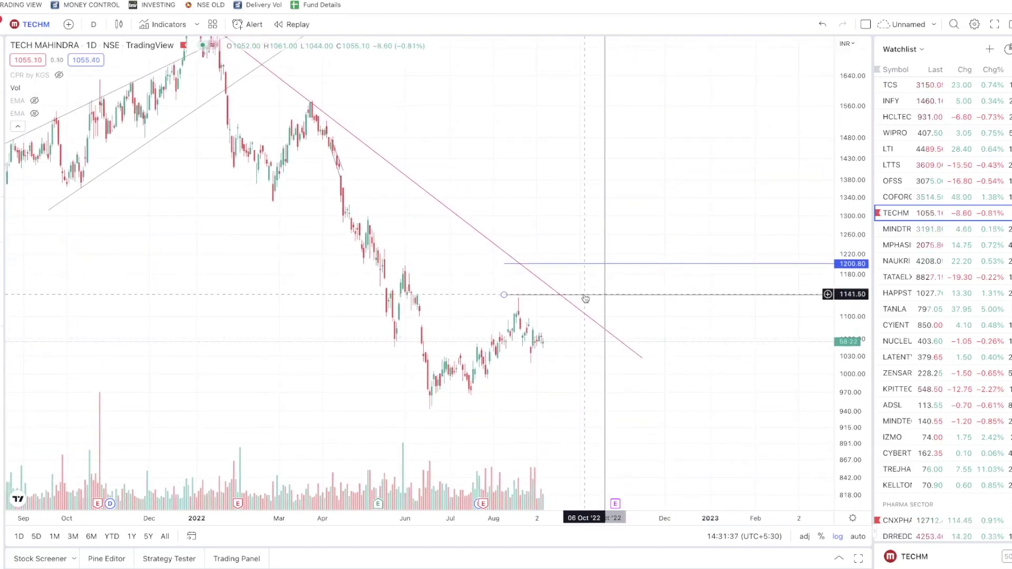
click(573, 265)
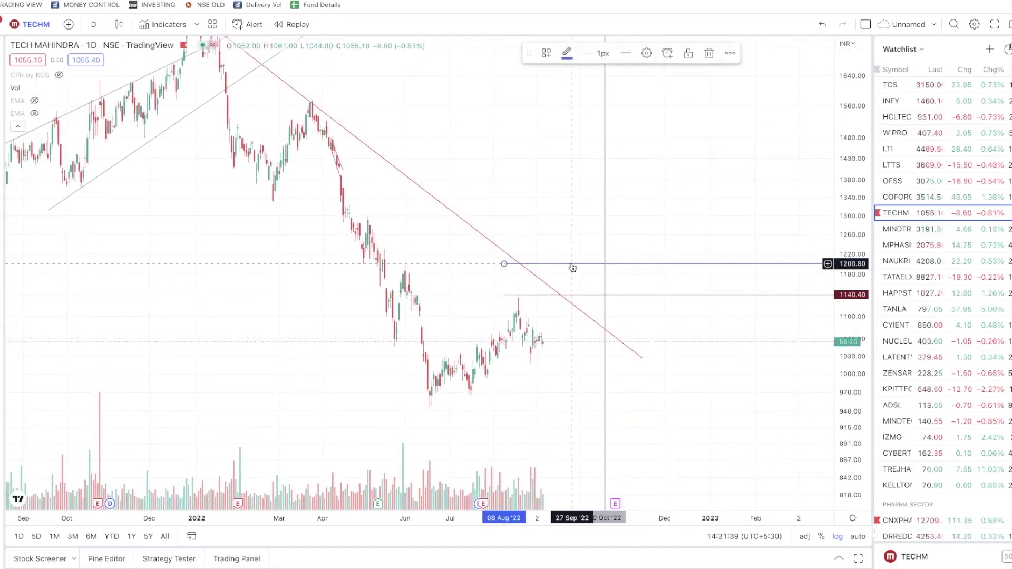
drag(569, 267, 581, 200)
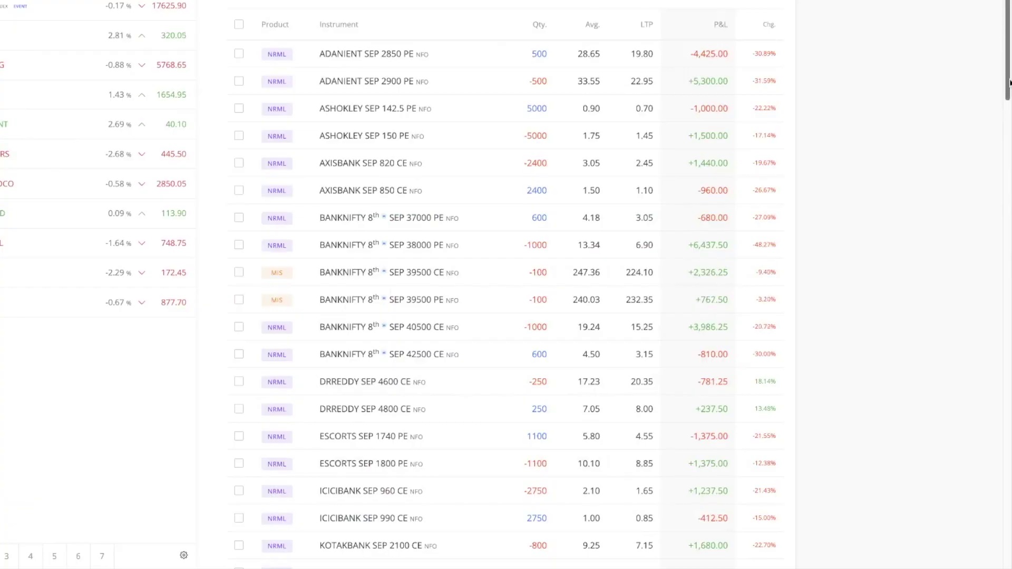
- Switch to the broker's positions page and review the open option positions from ADANIENT to TVSMOTOR
scroll(506, 285, down, 1)
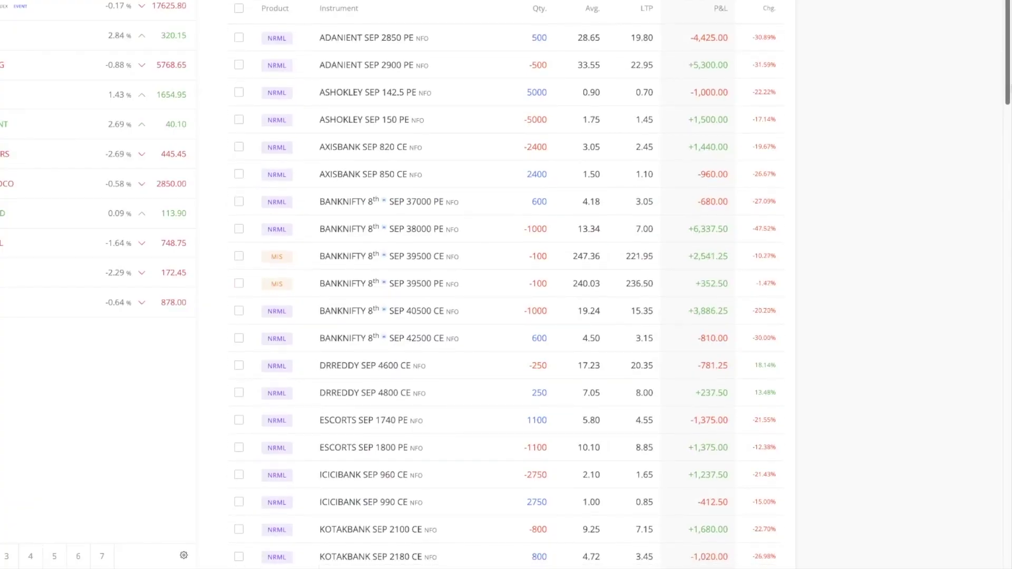
scroll(506, 285, down, 1)
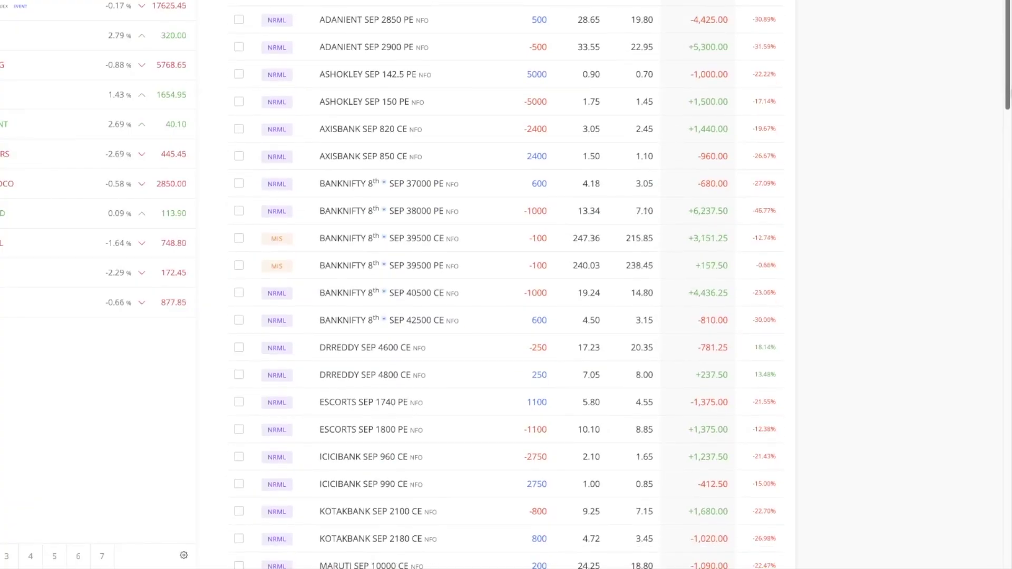
scroll(506, 284, down, 5)
scroll(1010, 147, down, 4)
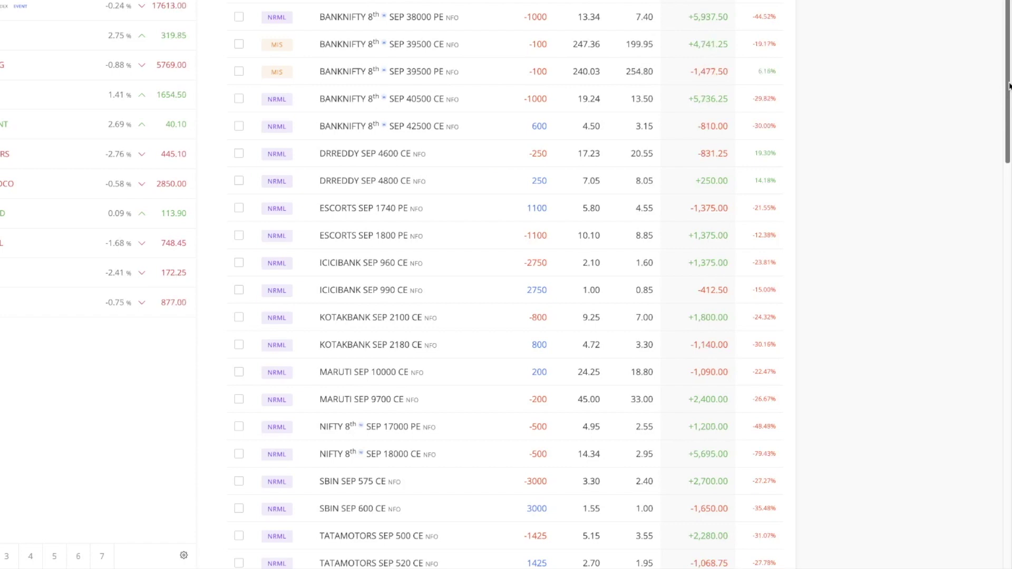
drag(1010, 85, 1010, 133)
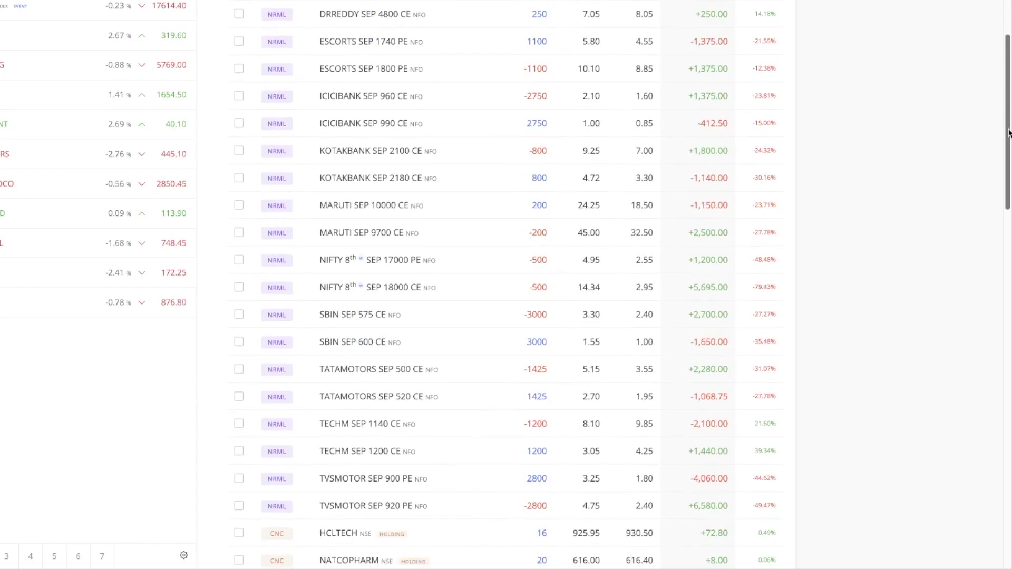
drag(1010, 133, 1009, 99)
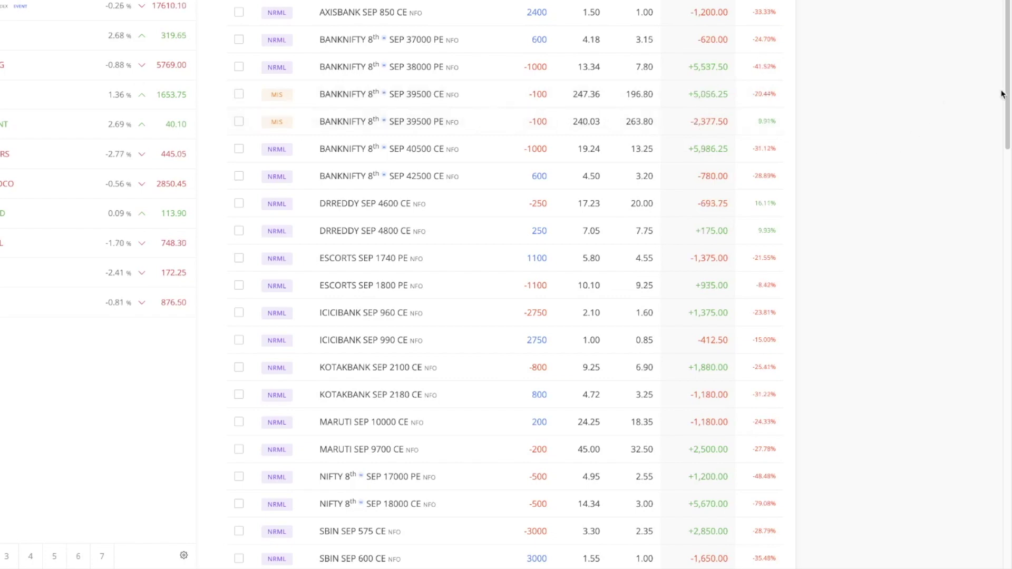
- Check the closed positions, total P&L and day's history, and return to the start of the positions list
drag(1006, 90, 1007, 254)
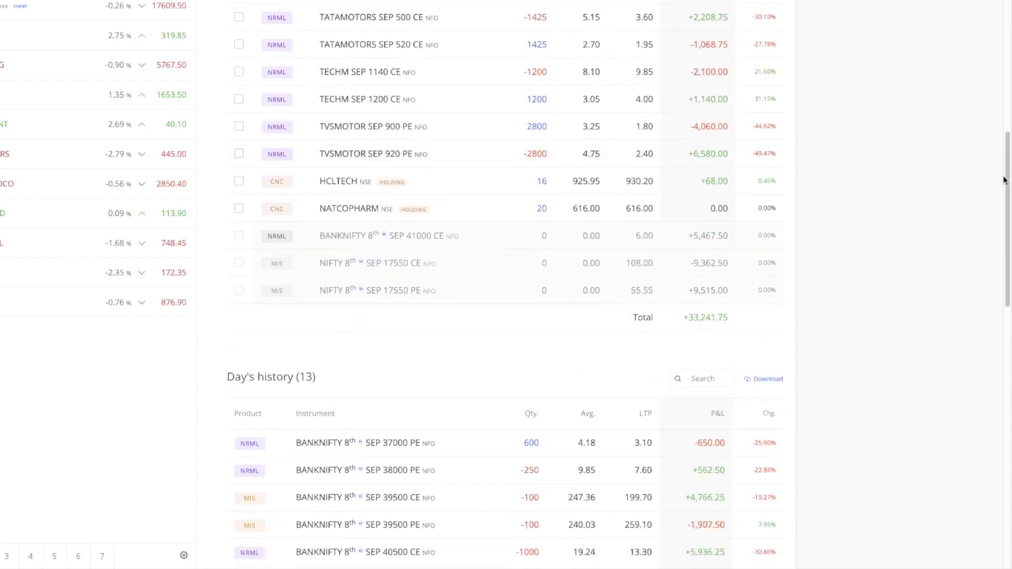
scroll(1008, 158, up, 4)
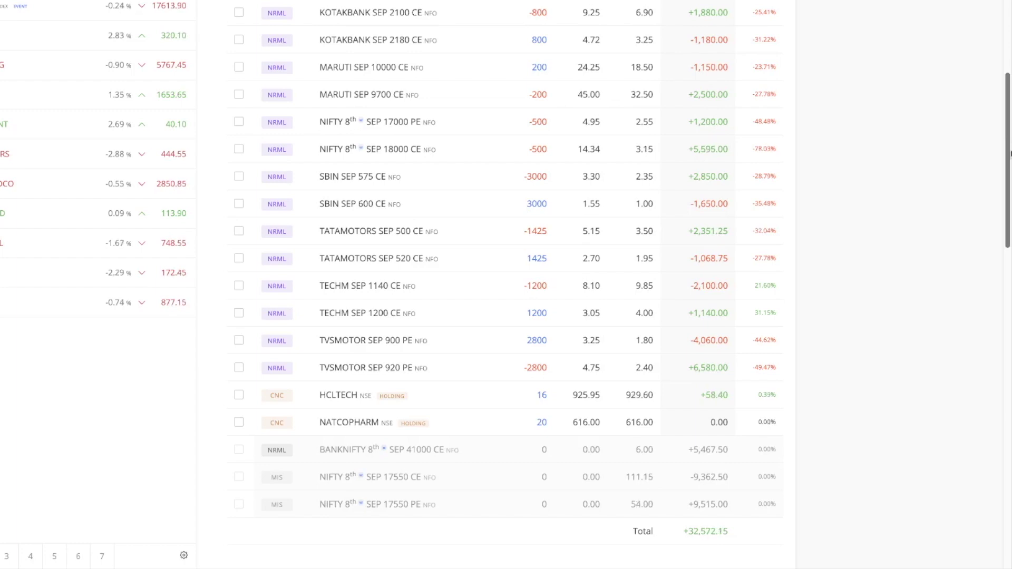
drag(1009, 158, 1009, 61)
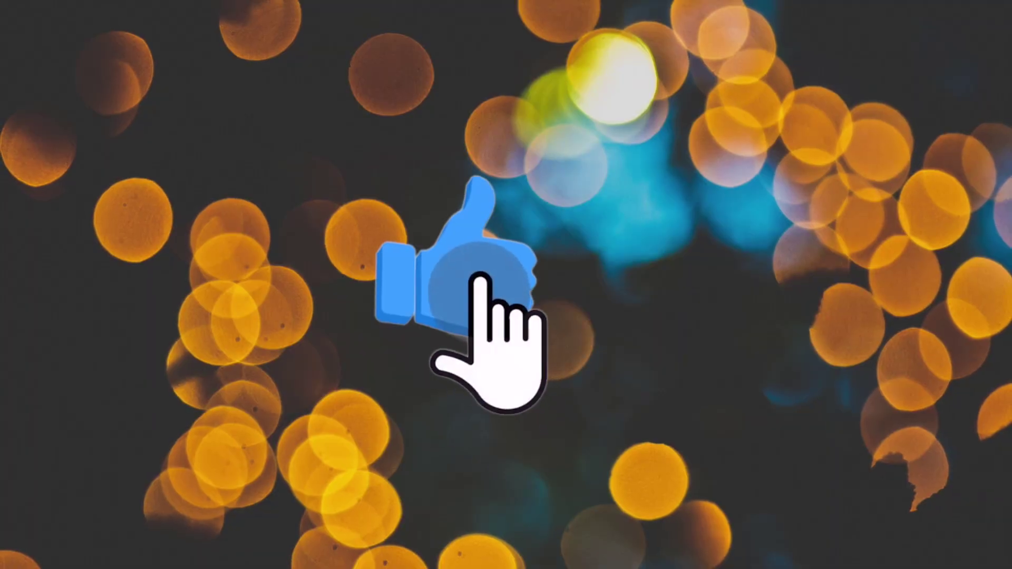